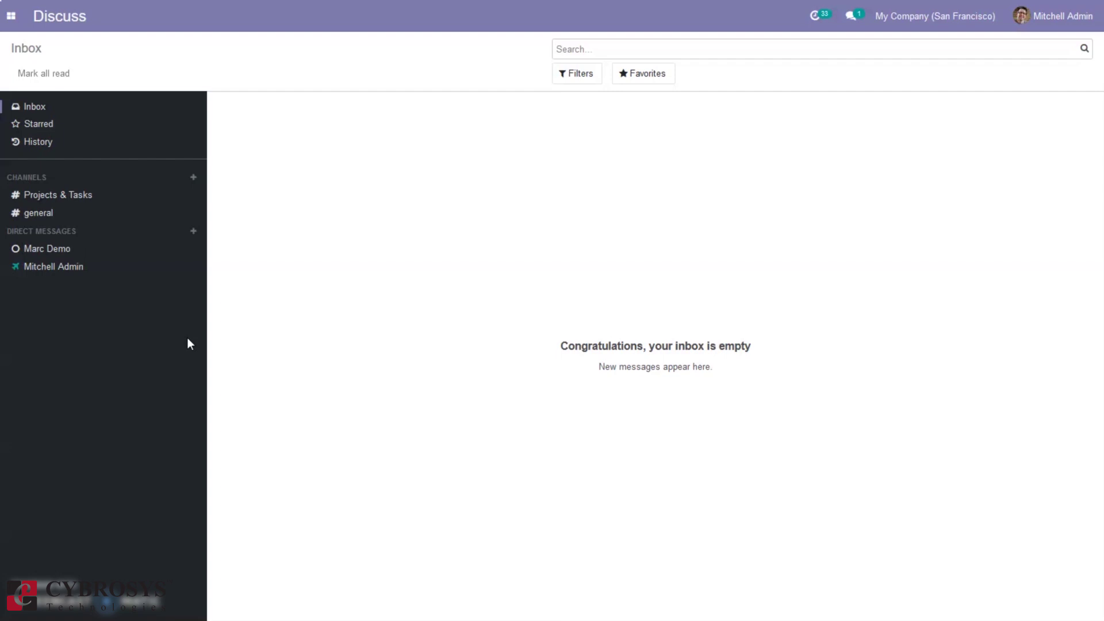
Step: Open the Inventory application's overview of operation types
left_click(13, 17)
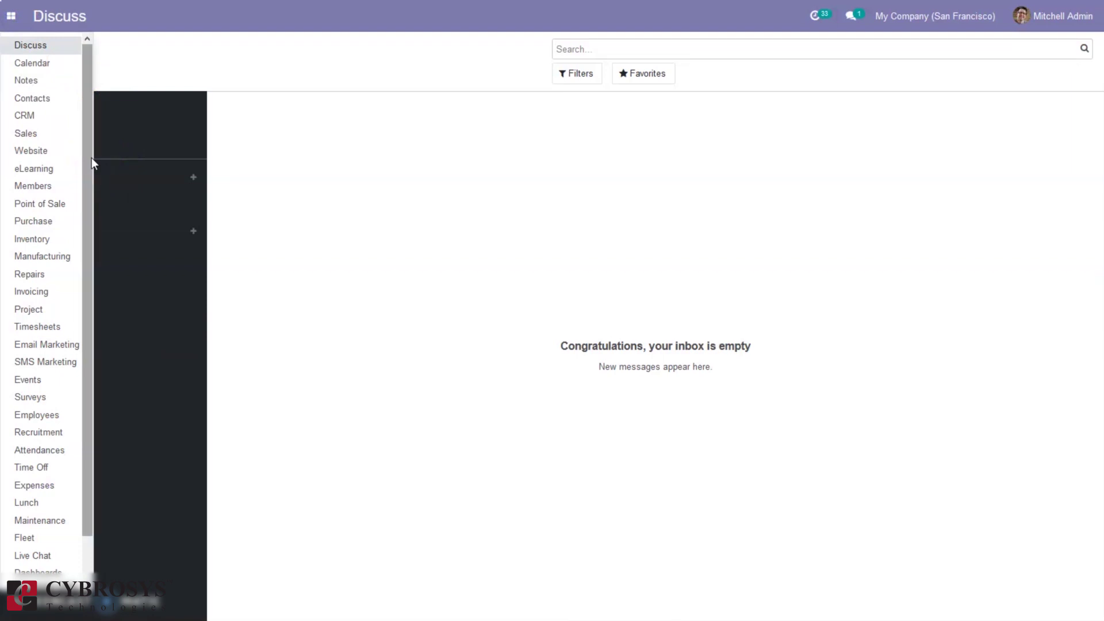
left_click(36, 237)
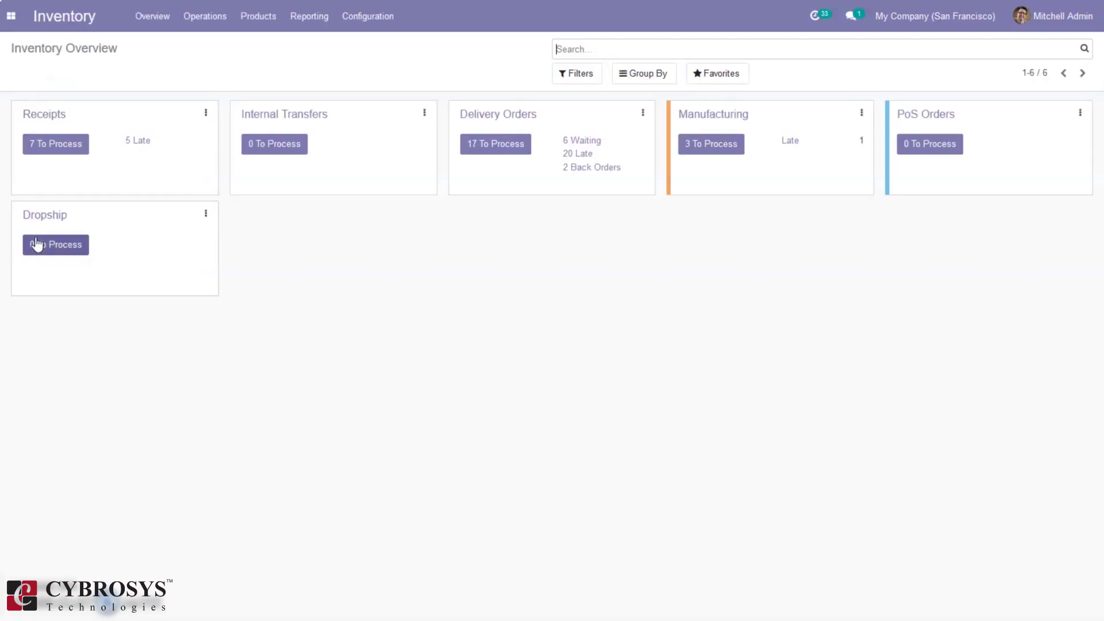
left_click(312, 310)
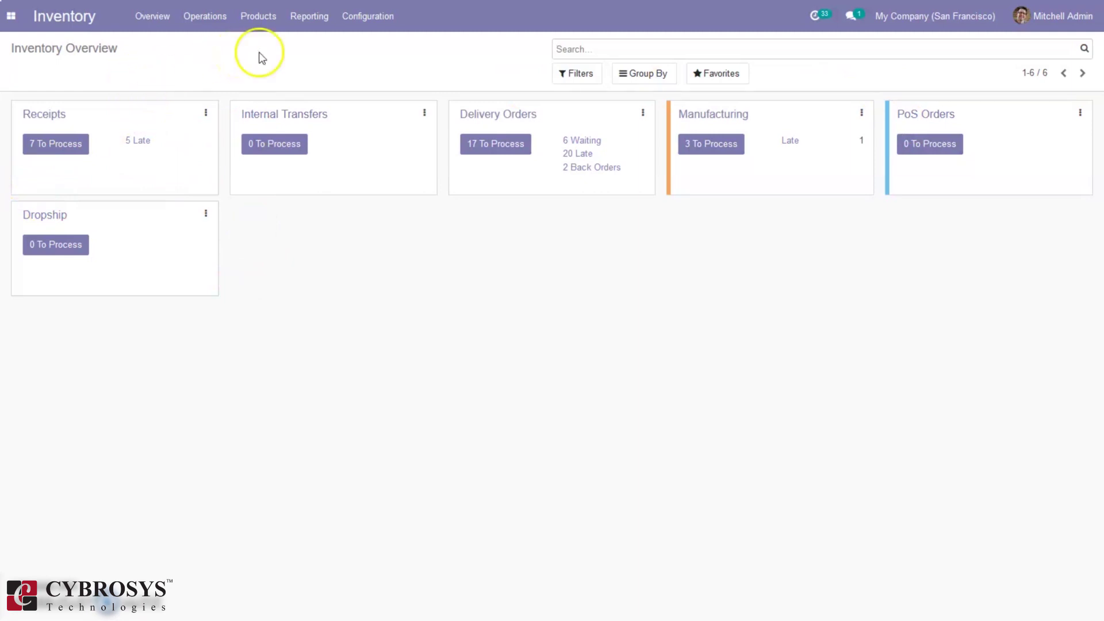
Step: Set the San Francisco warehouse's outgoing shipments to "Pack goods, send goods in output and then deliver (3 steps)"
left_click(363, 23)
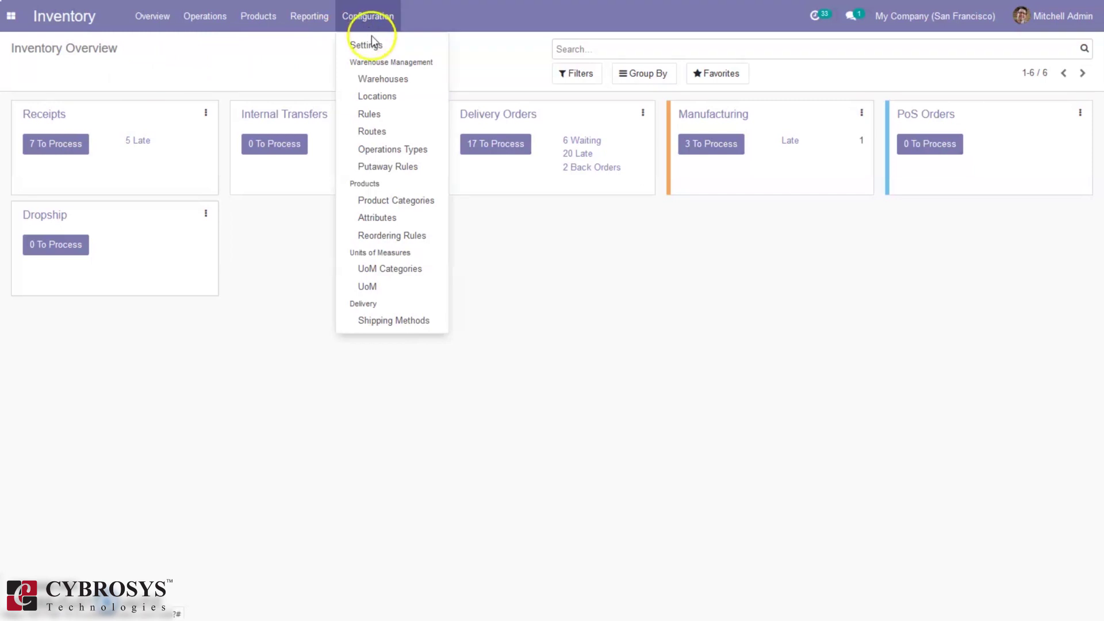
left_click(386, 78)
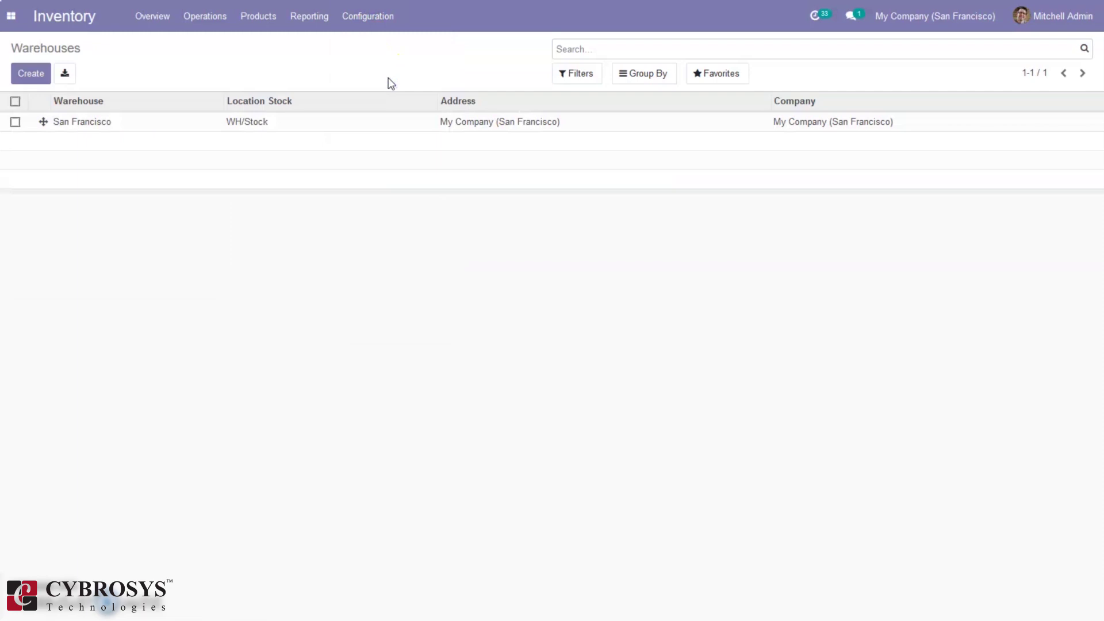
left_click(306, 132)
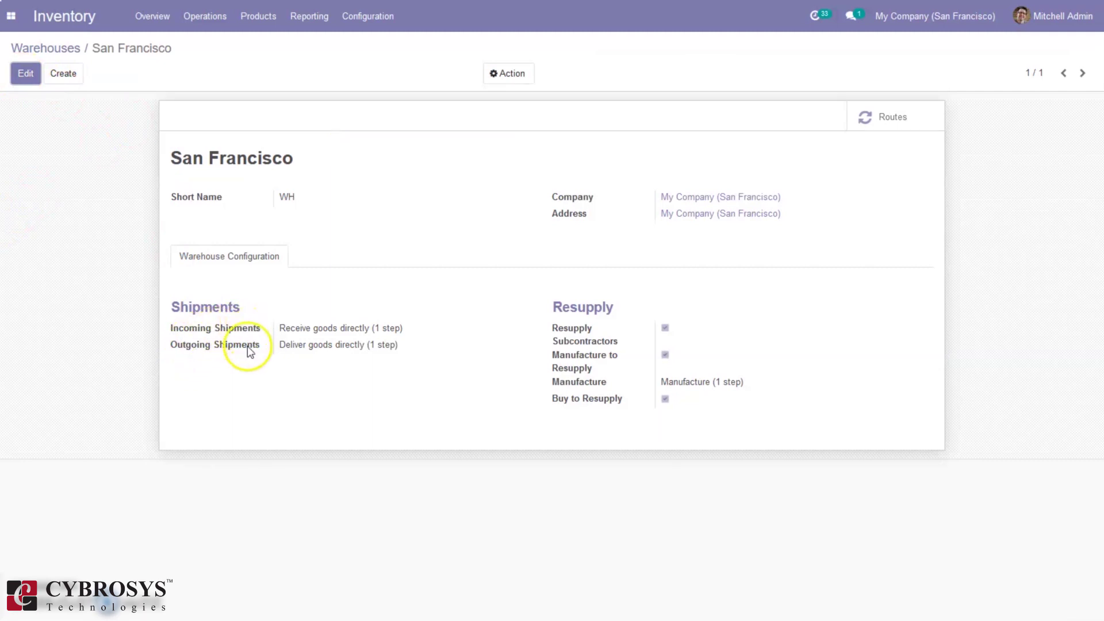
left_click(25, 73)
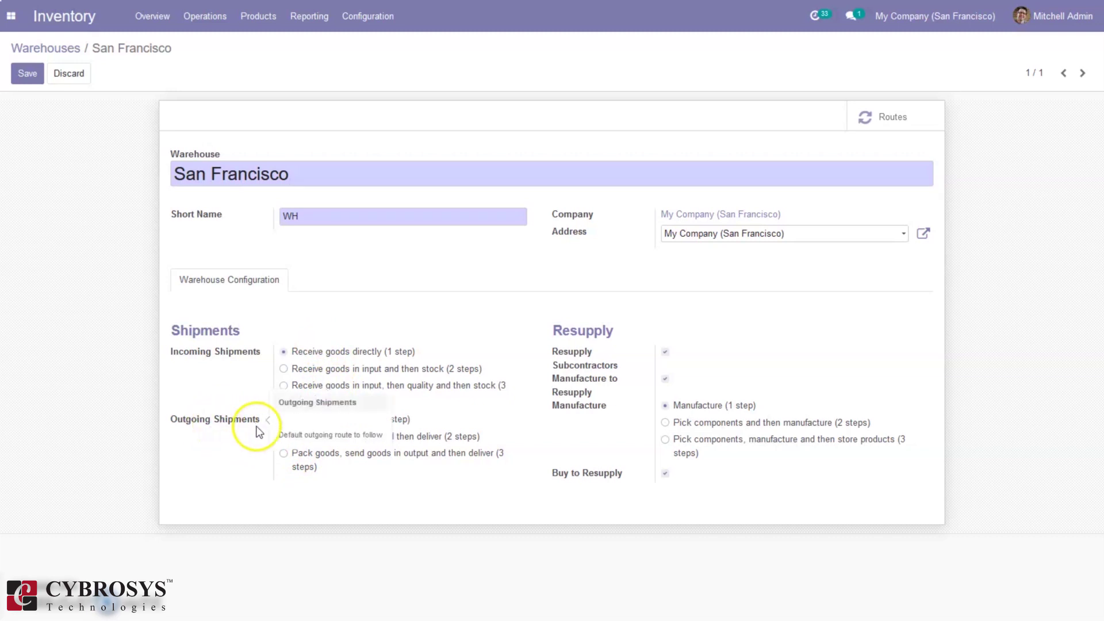
left_click(345, 461)
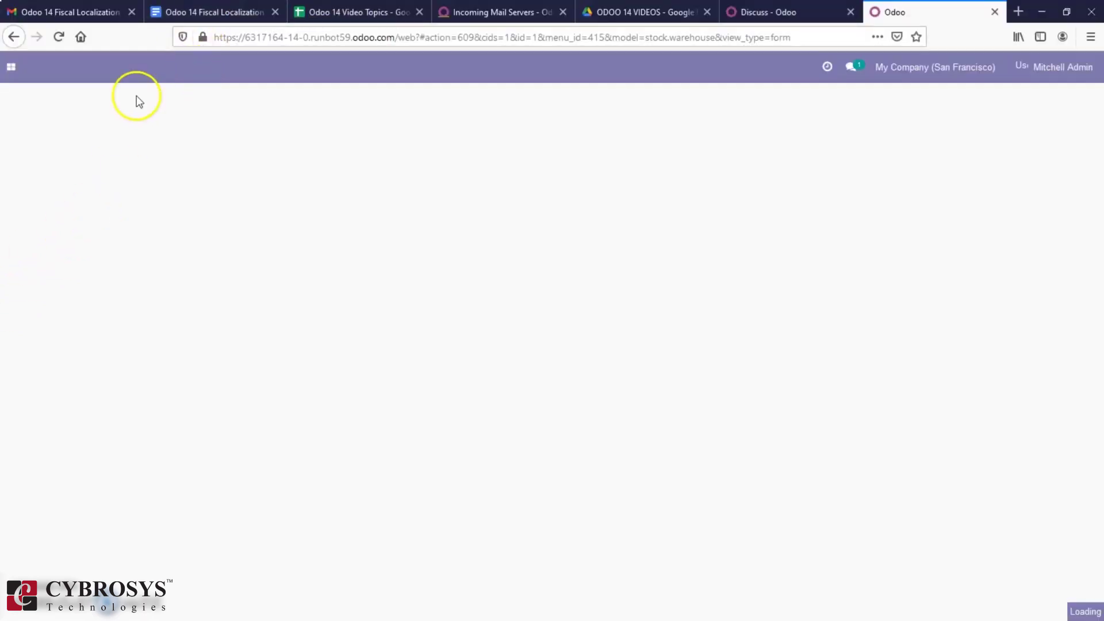
key("F11")
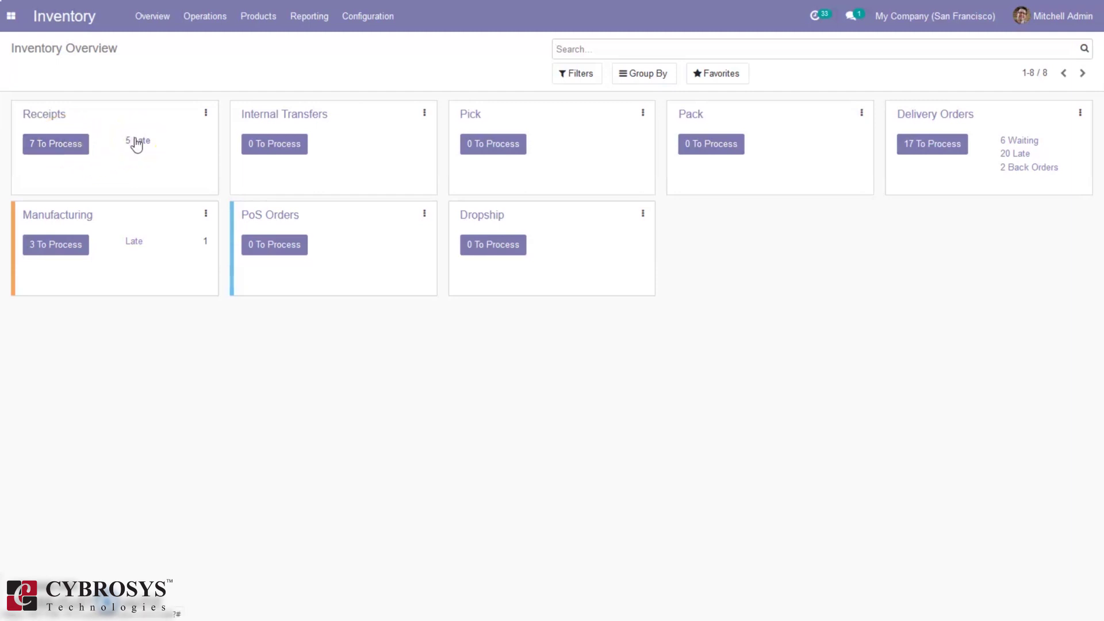
Step: View the waiting delivery orders and return to the inventory overview
left_click(1014, 144)
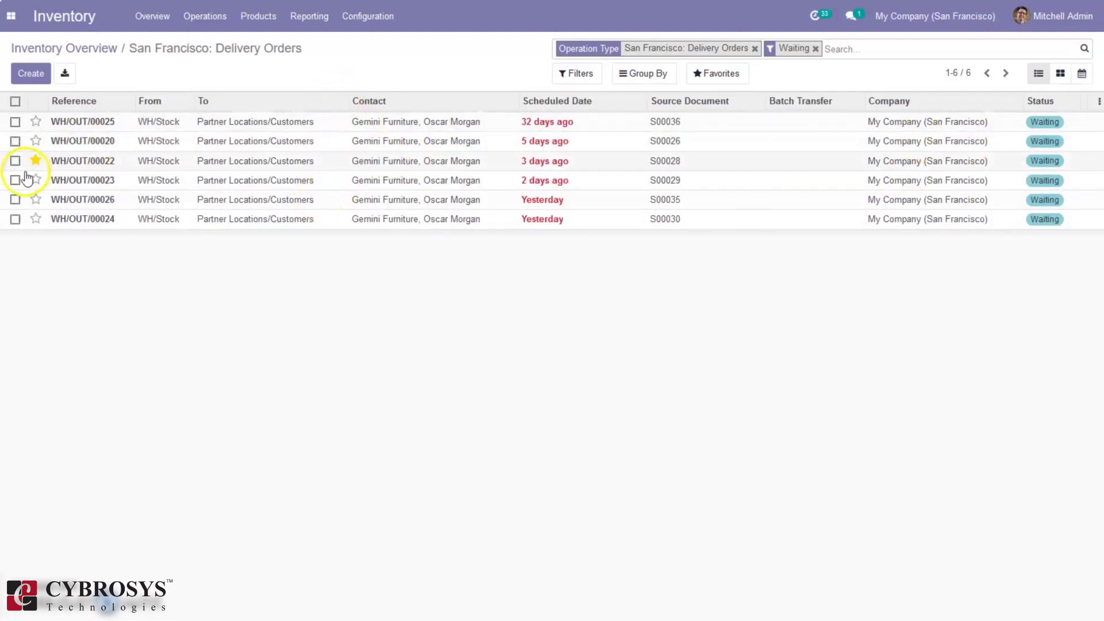
left_click(97, 50)
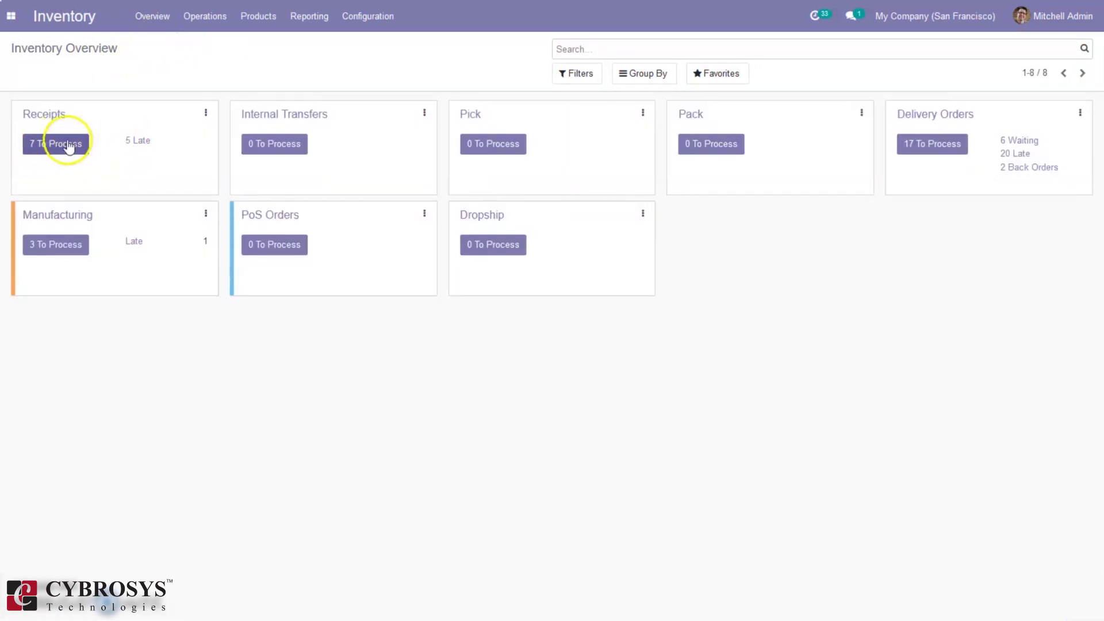
Step: Validate receipt WH/IN/00004 as an immediate transfer of all quantities, and return to the inventory overview
left_click(62, 145)
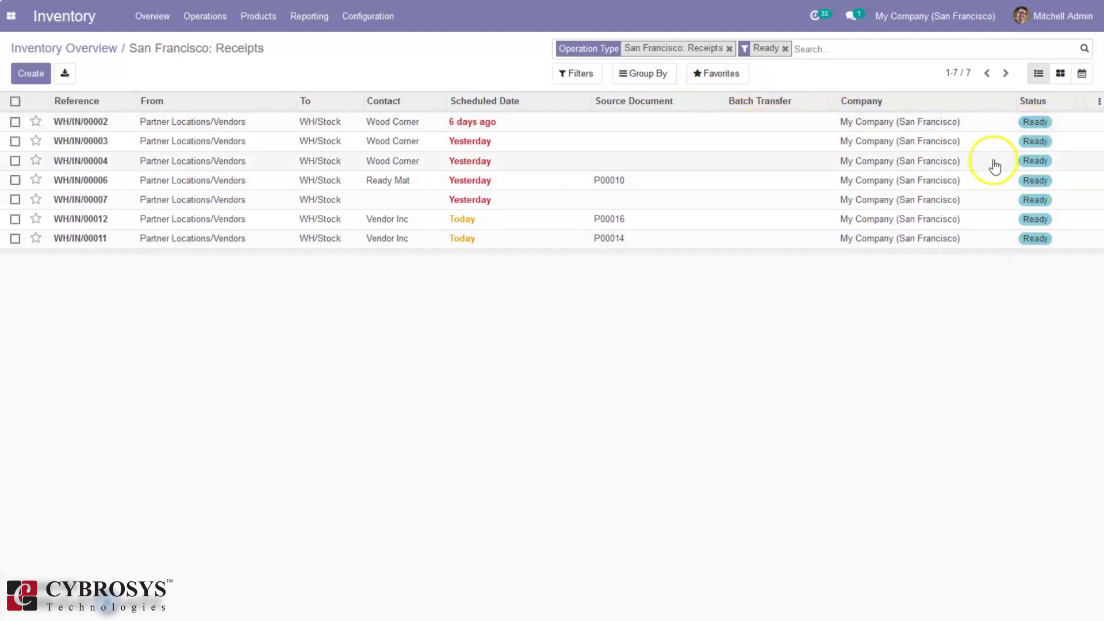
left_click(949, 161)
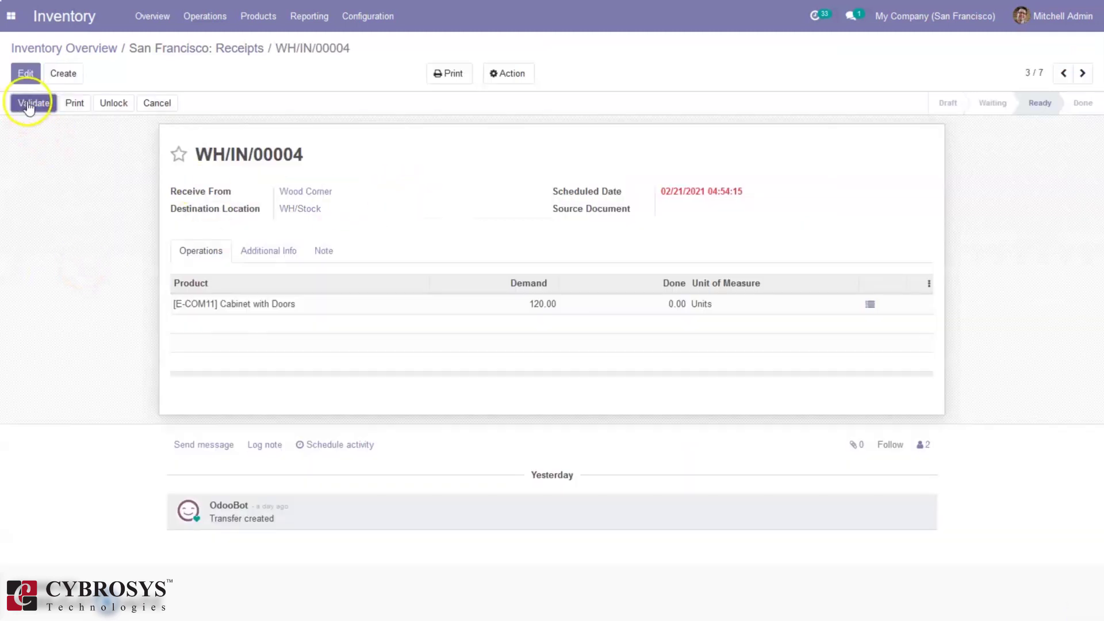
left_click(30, 104)
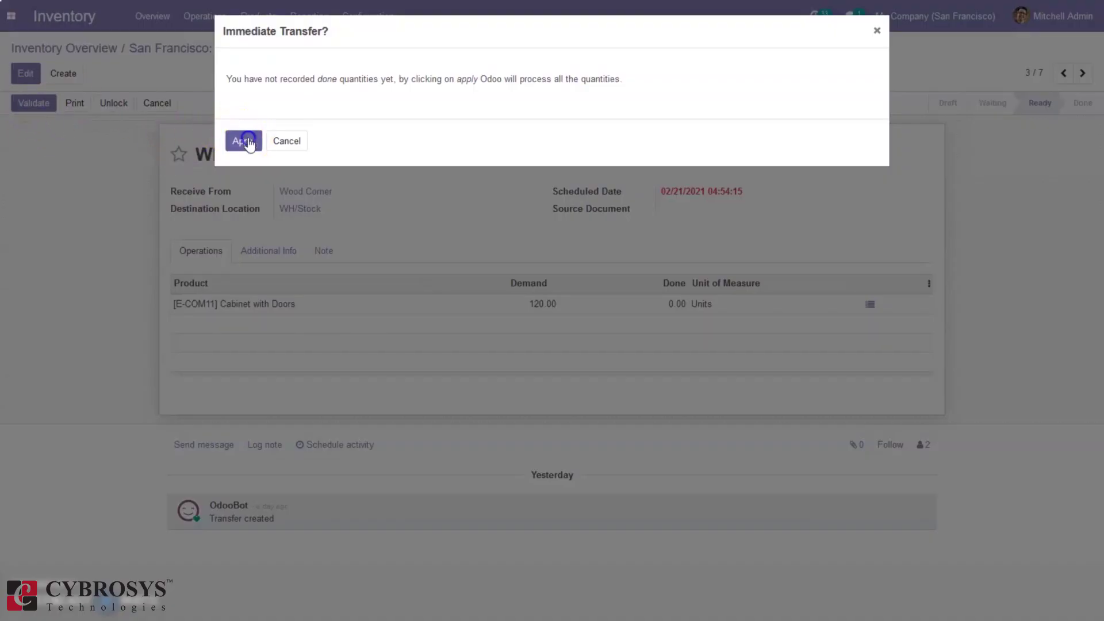
left_click(245, 140)
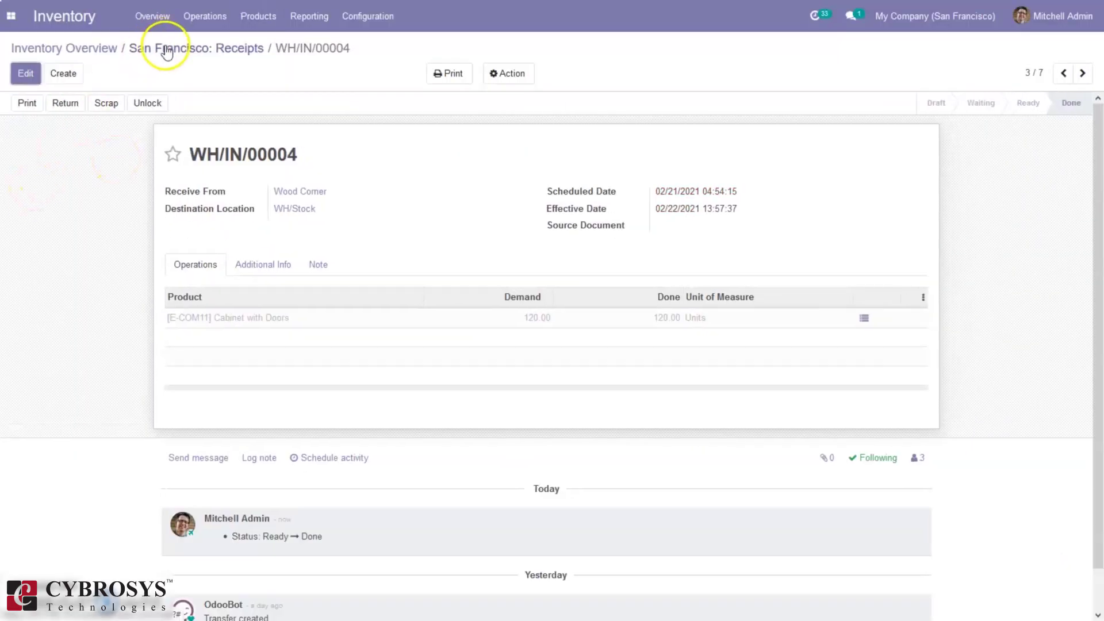
left_click(167, 50)
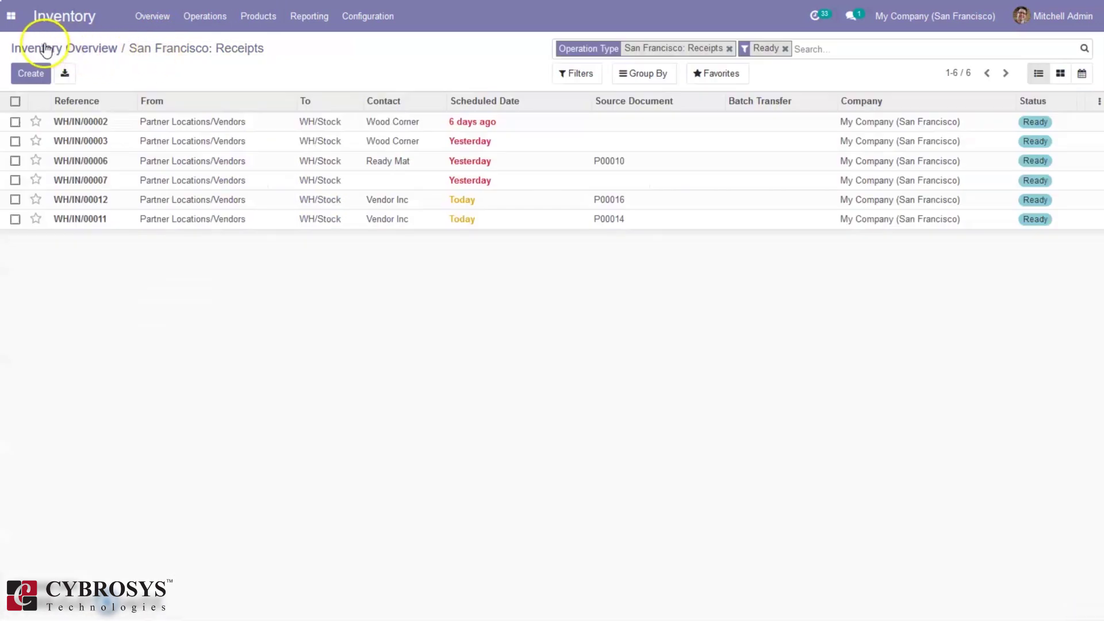
left_click(45, 46)
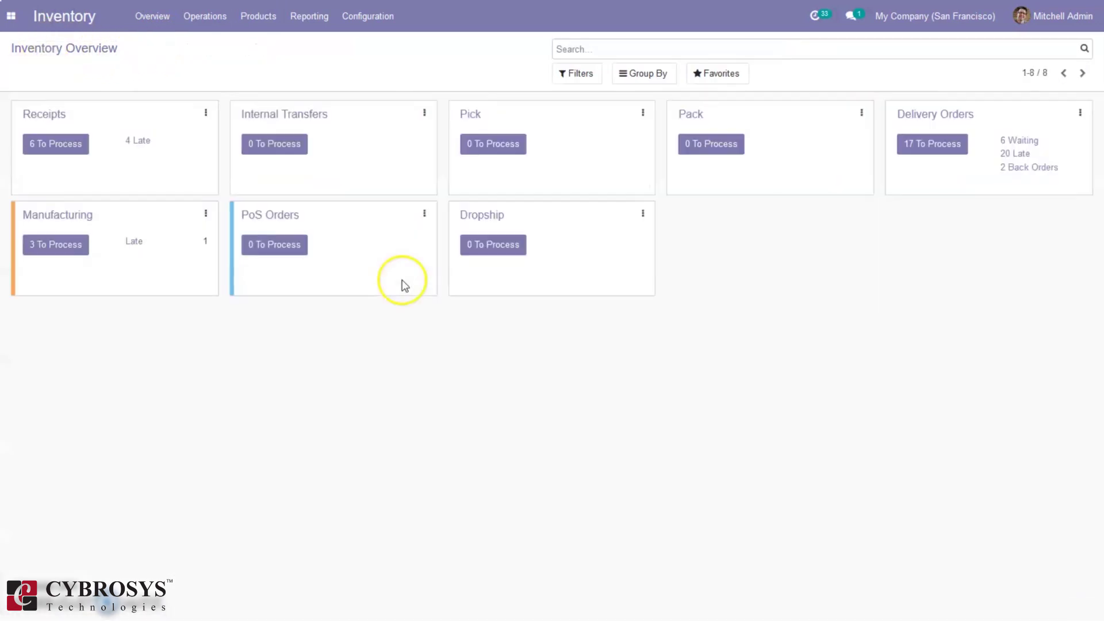
Step: View the late receipts and return to the inventory overview
left_click(148, 144)
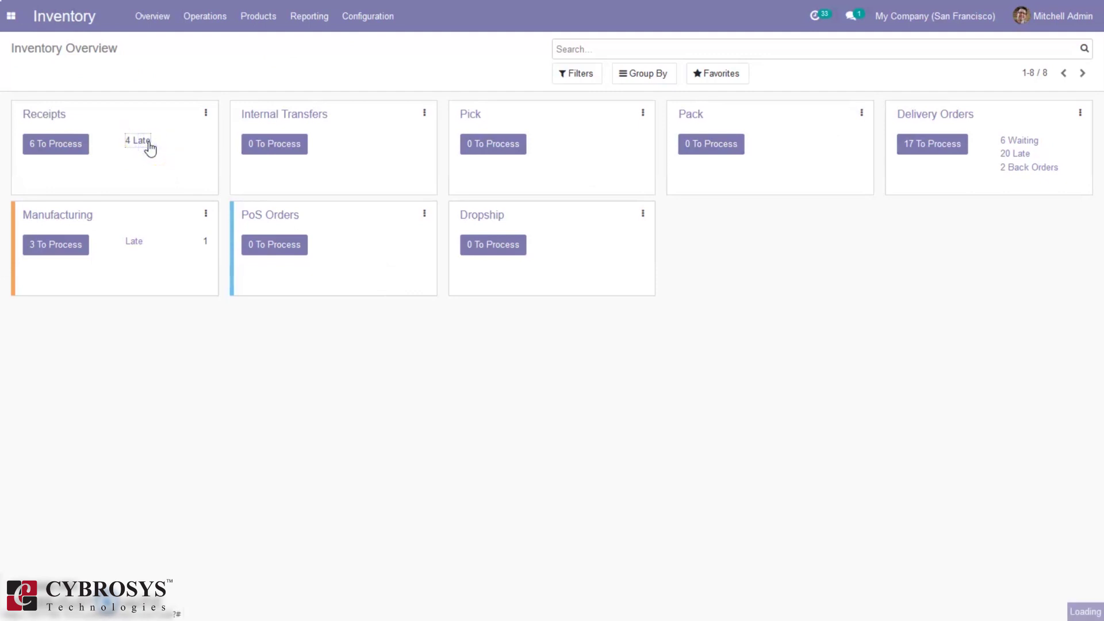
left_click(111, 248)
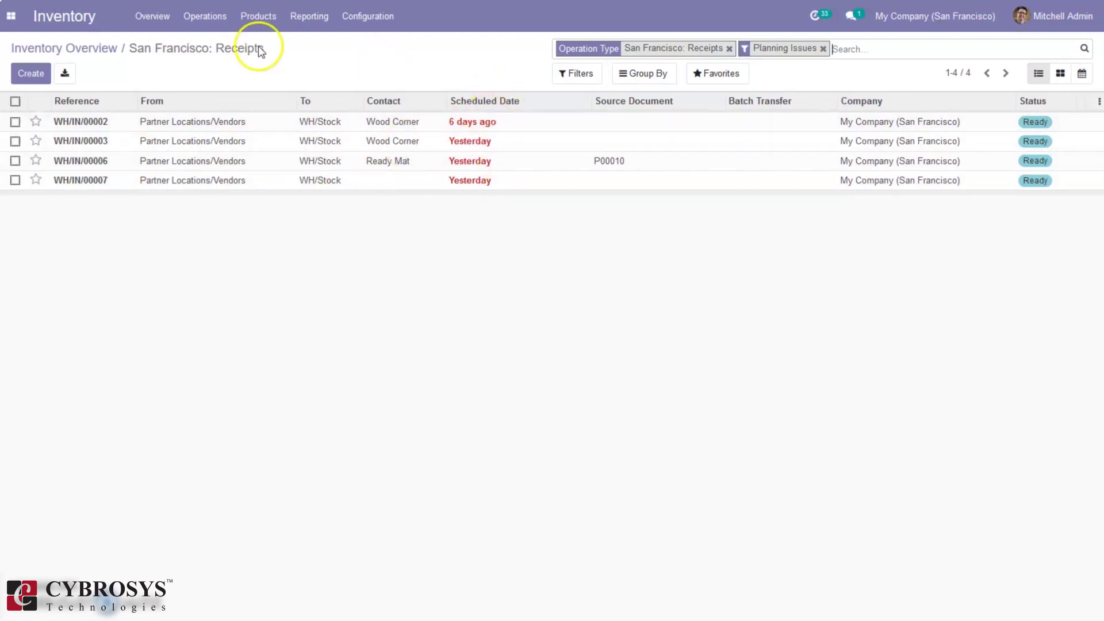
left_click(95, 48)
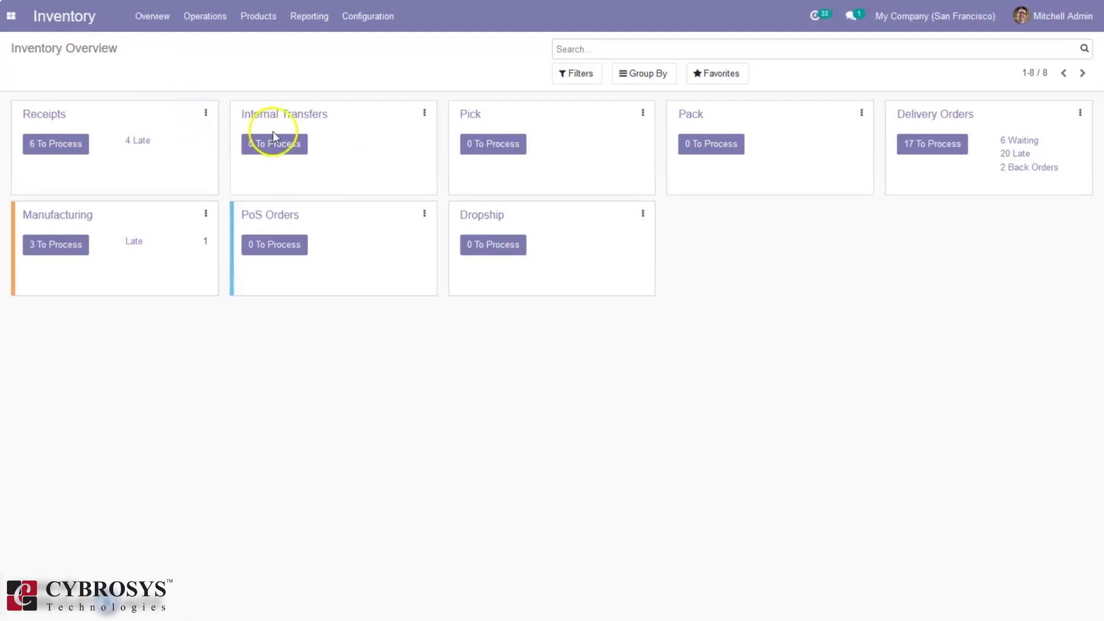
Step: Set the colour of the Receipts card to orange
left_click(207, 113)
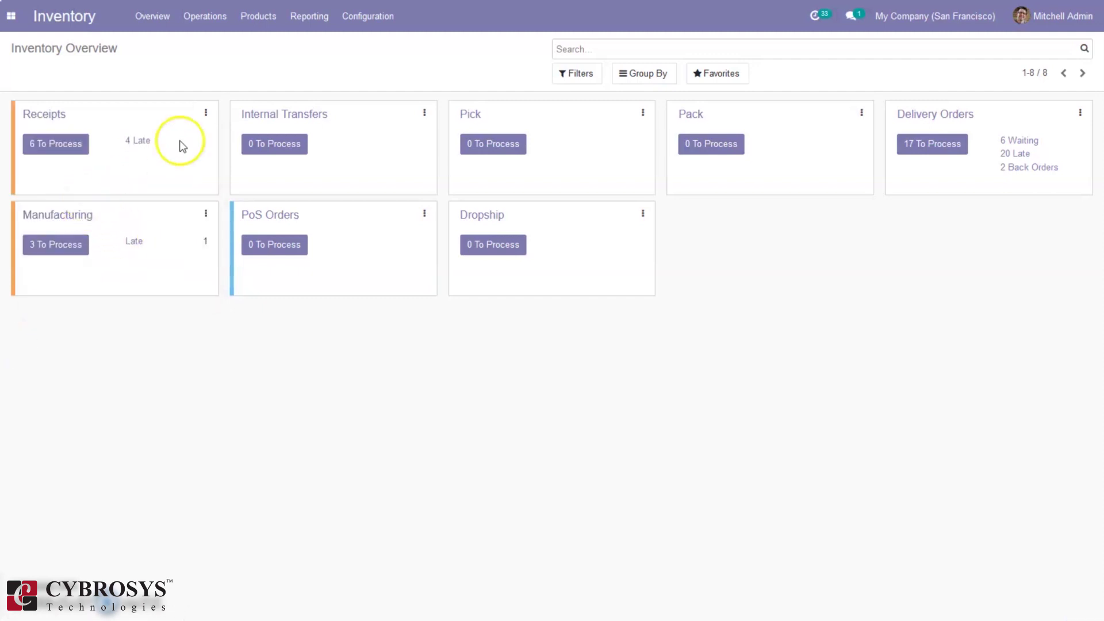
Step: Examine the Receipts operation type's configuration, including the Type of Operation choices, and return to the inventory overview
left_click(206, 113)
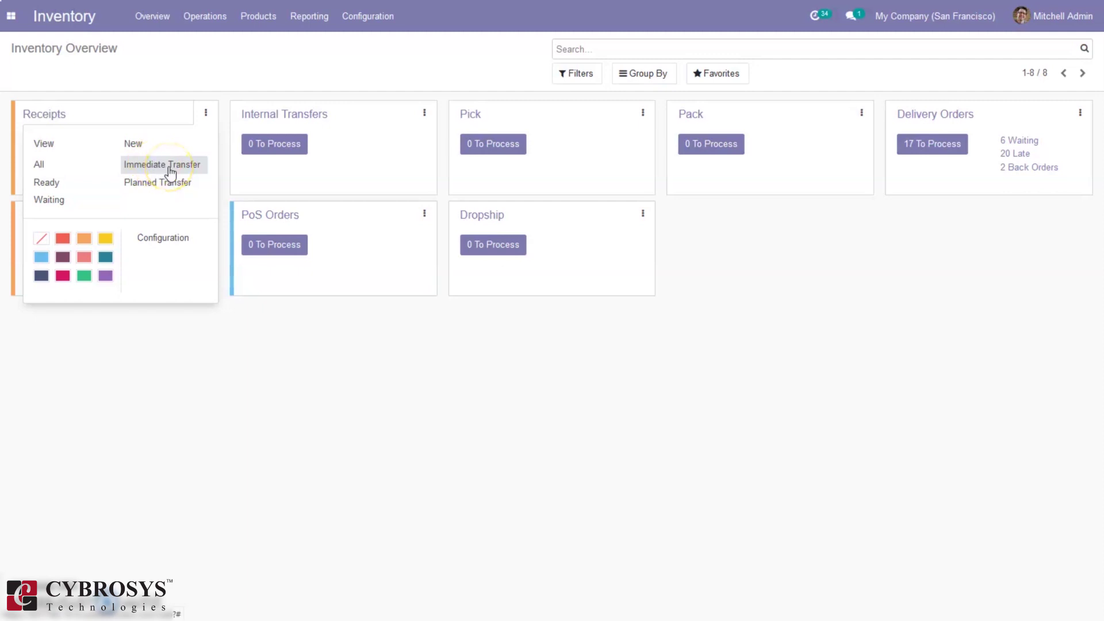
left_click(170, 183)
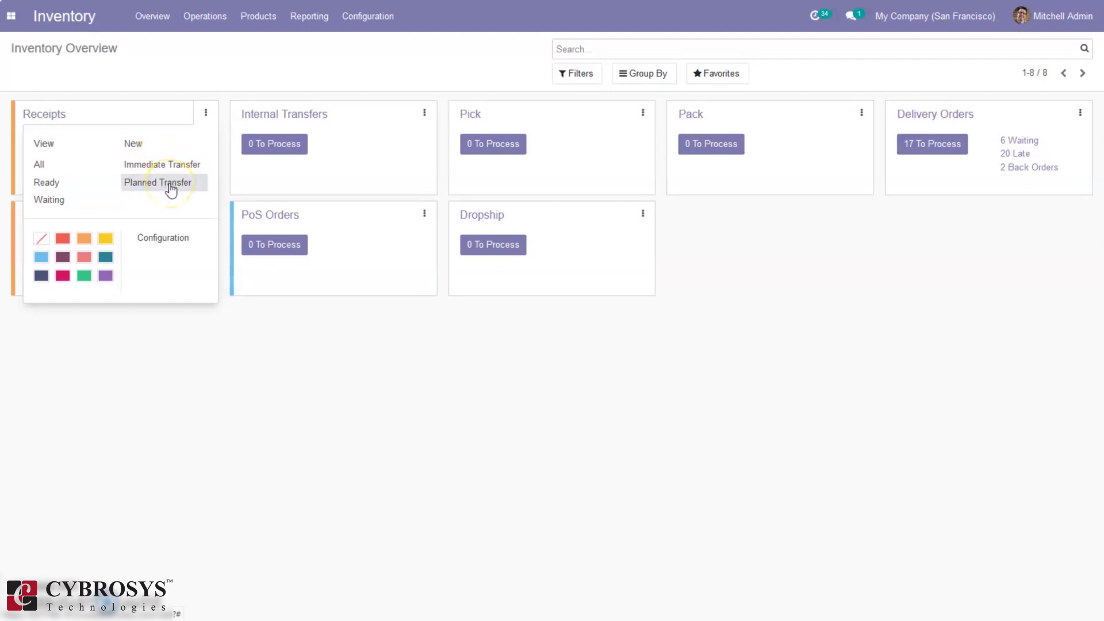
left_click(161, 238)
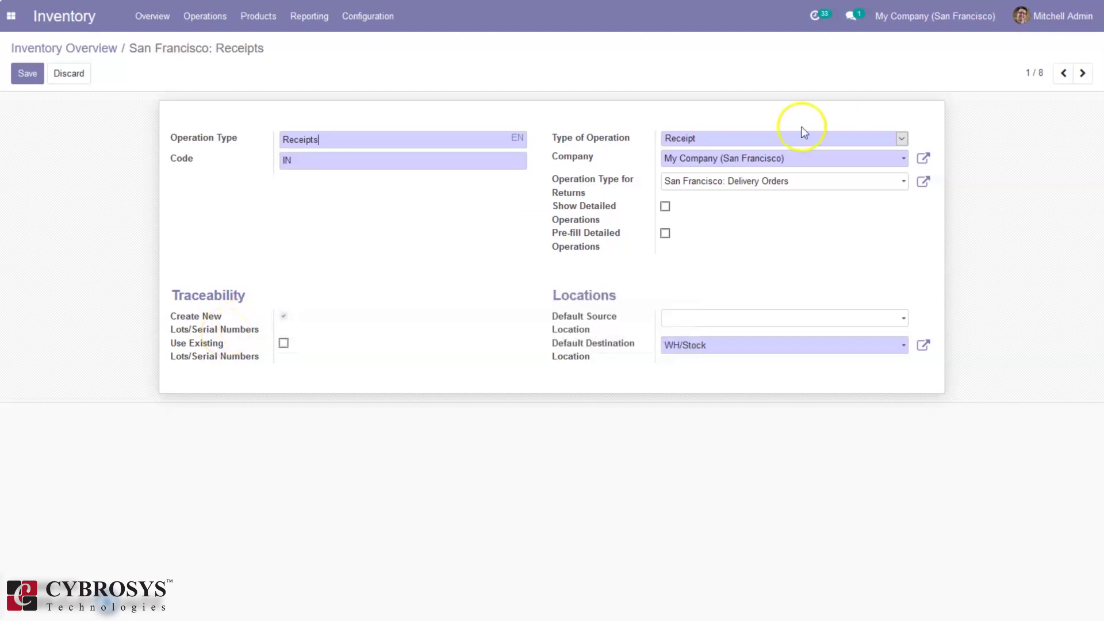
left_click(689, 144)
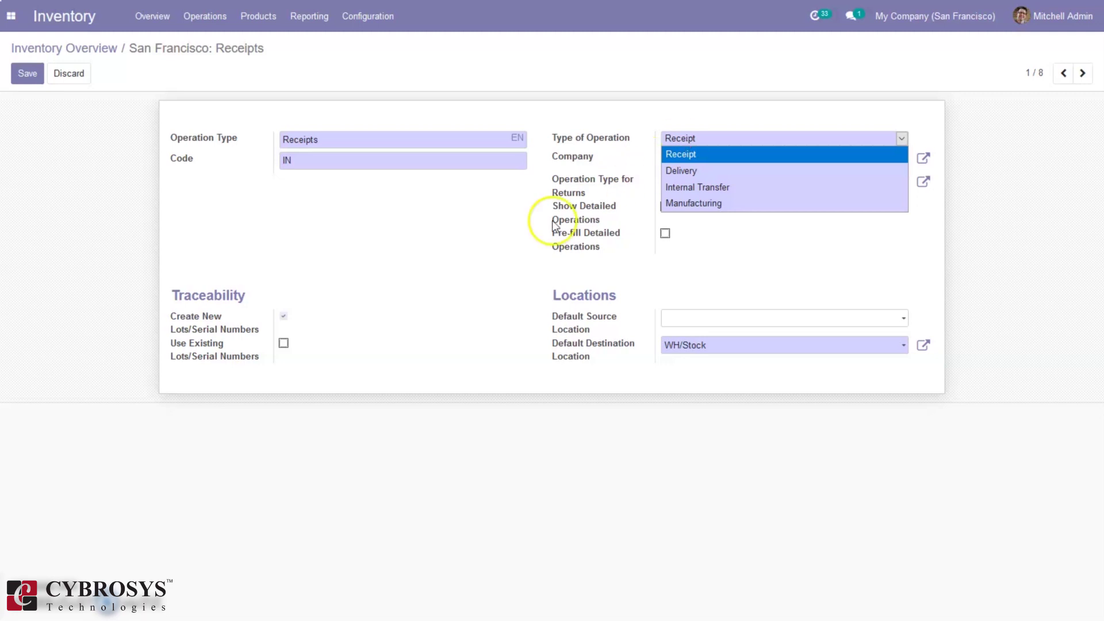
left_click(499, 260)
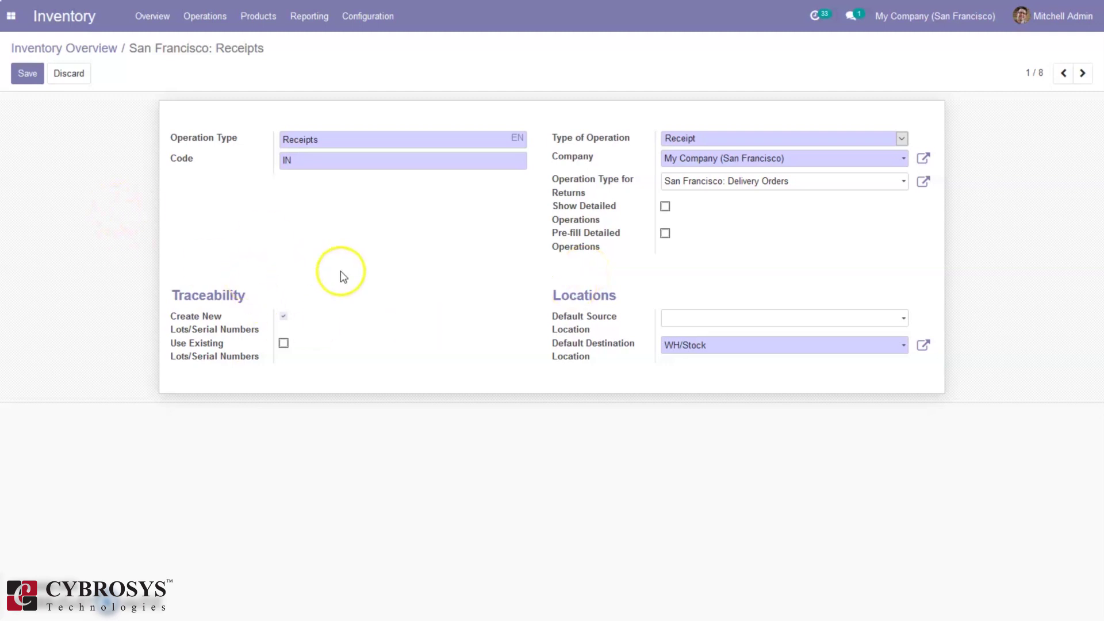
left_click(83, 48)
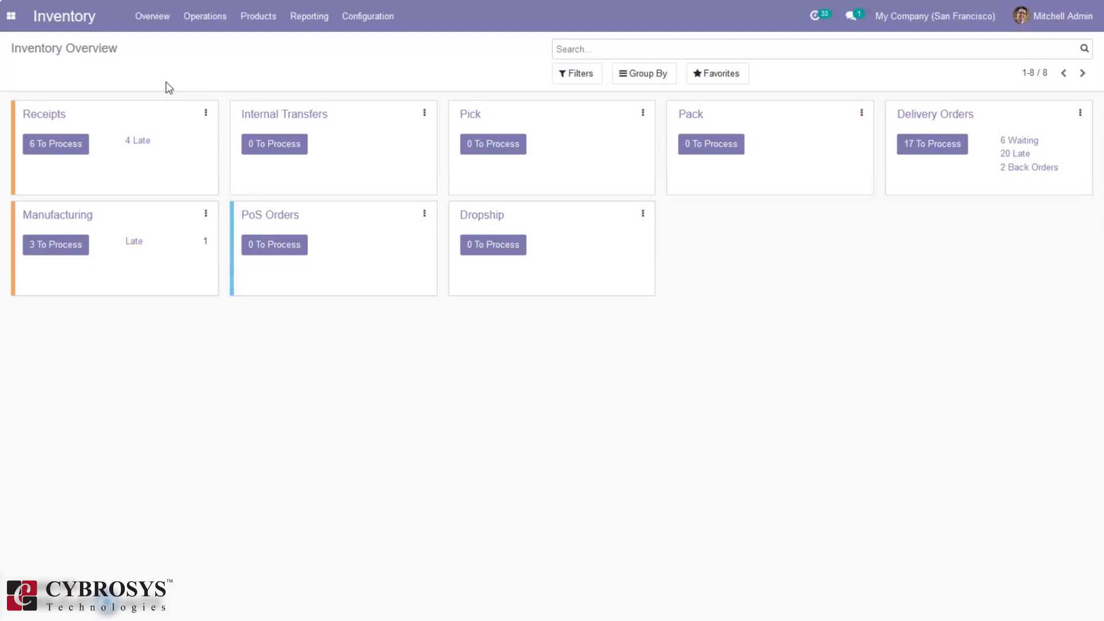
Step: Review the Receipts card's options and the filter and grouping choices of the inventory overview
left_click(206, 114)
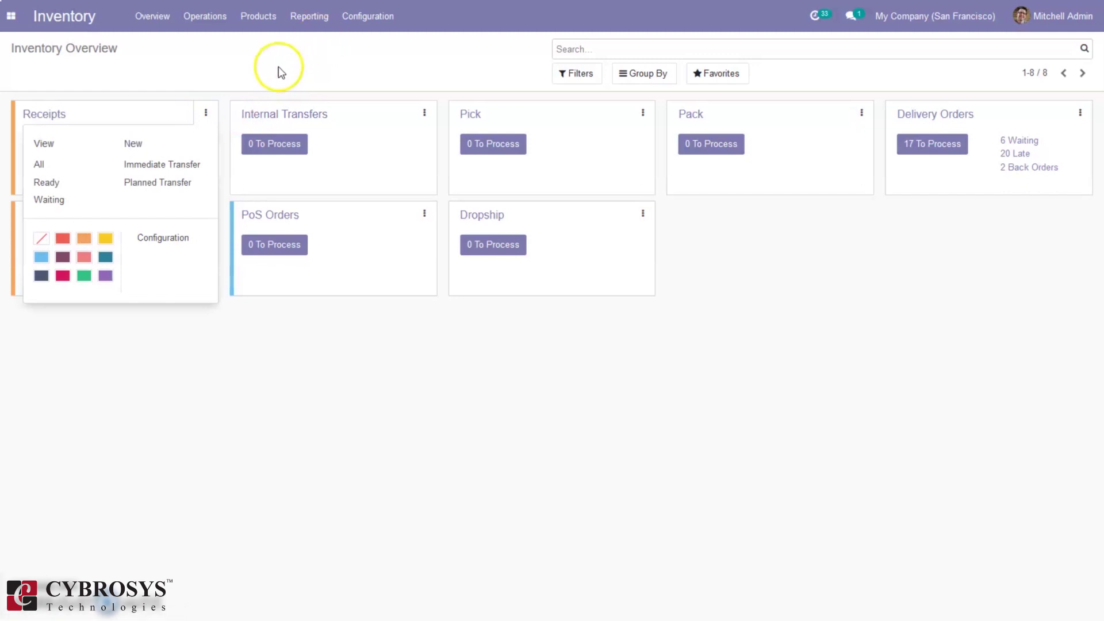
left_click(205, 114)
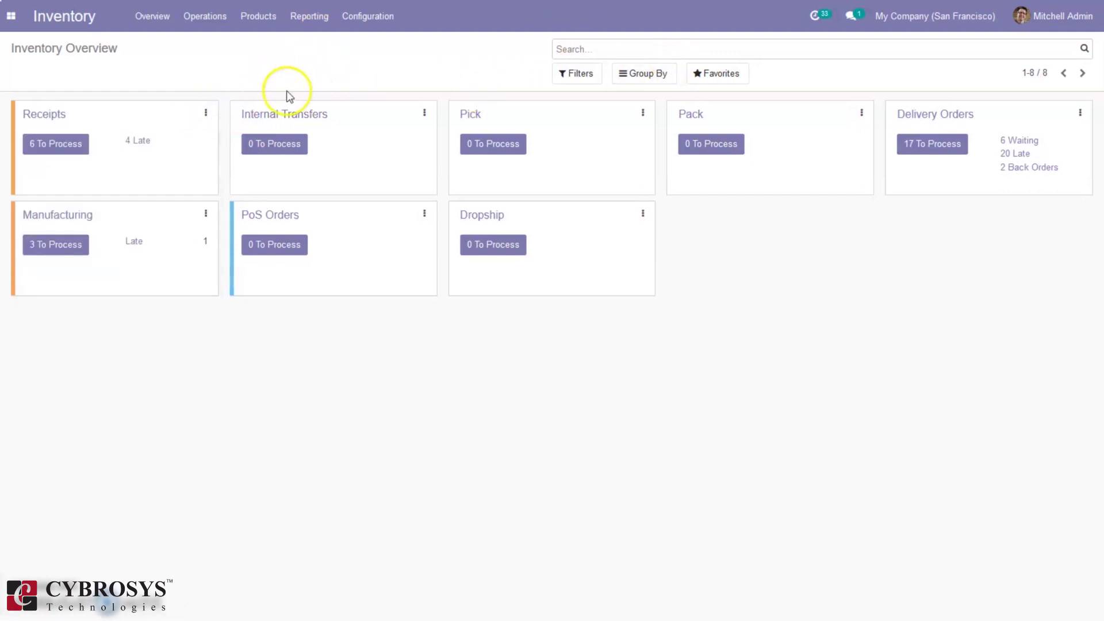
left_click(599, 75)
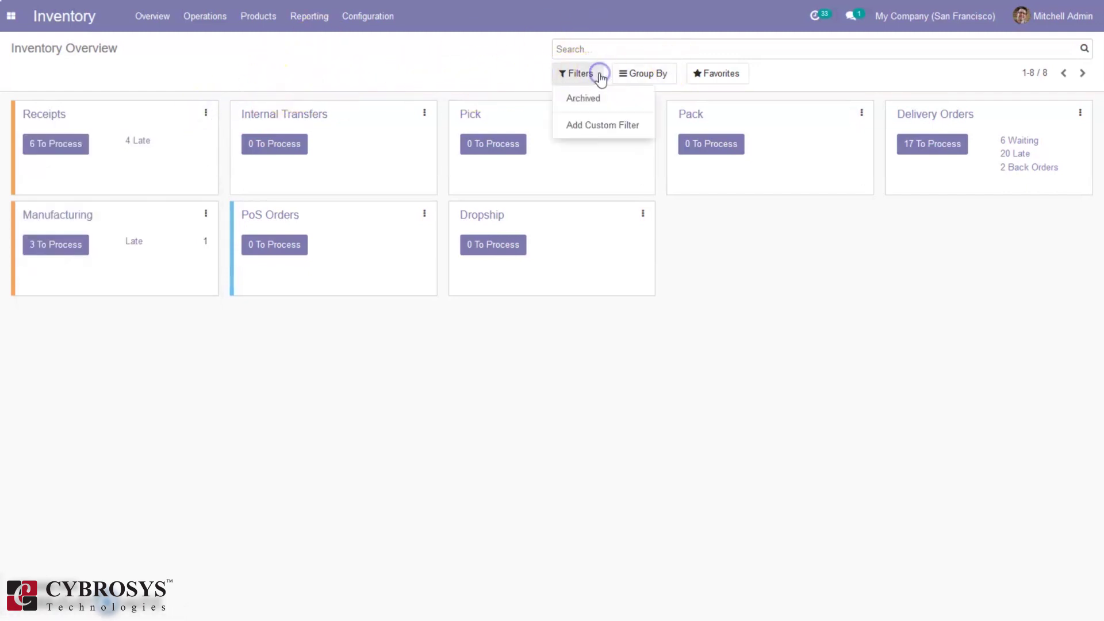
left_click(638, 74)
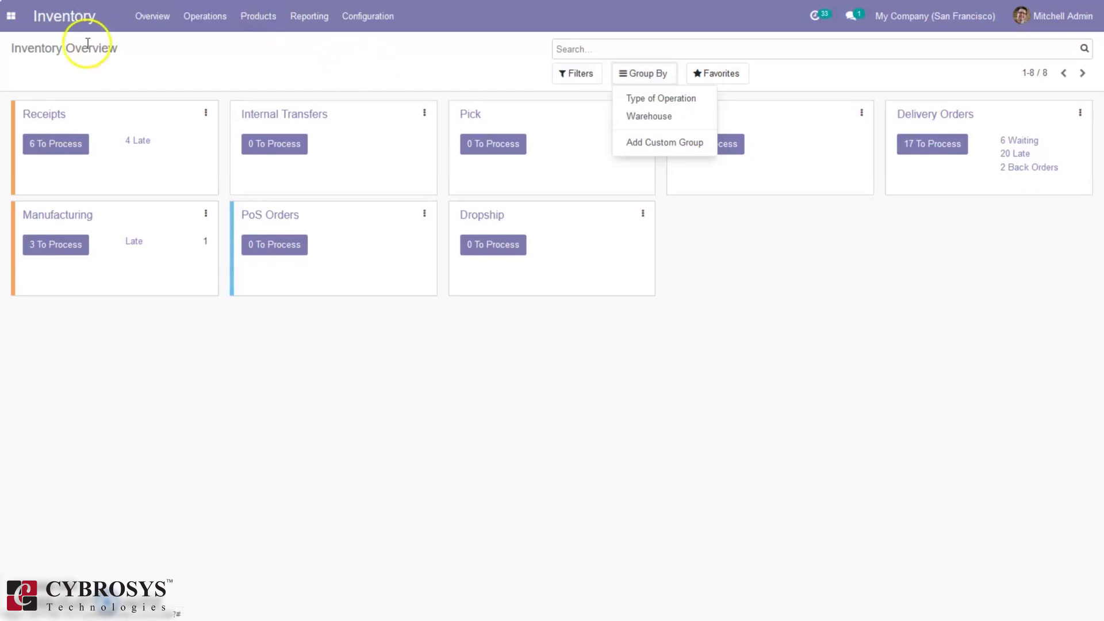
Step: Enable Packages in the Inventory settings and check the Picking Policy choices
left_click(368, 16)
left_click(378, 45)
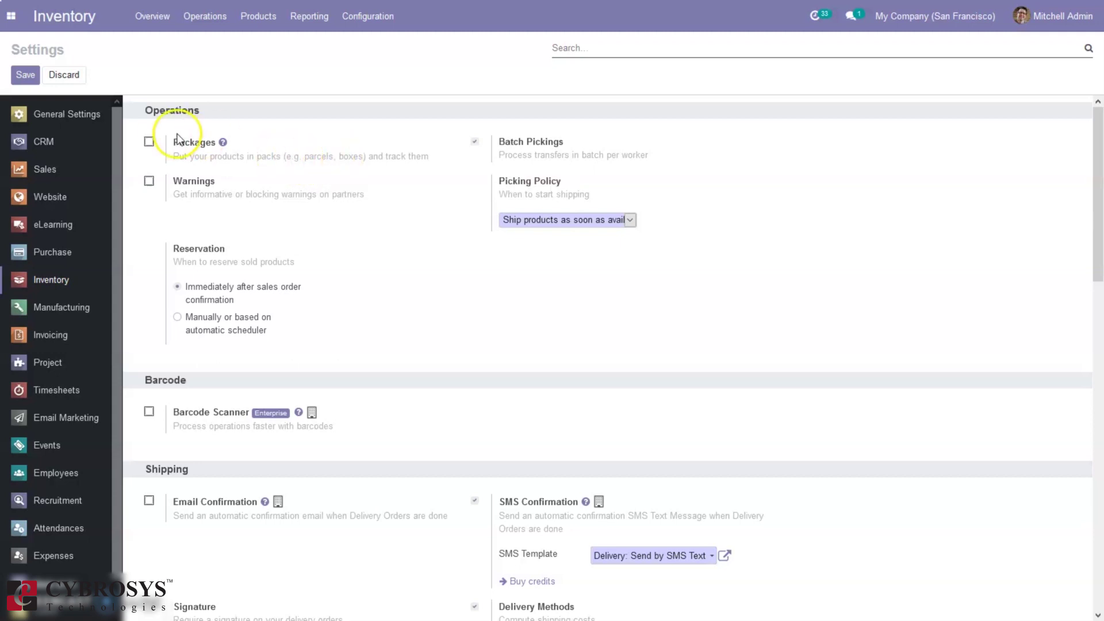
left_click(148, 141)
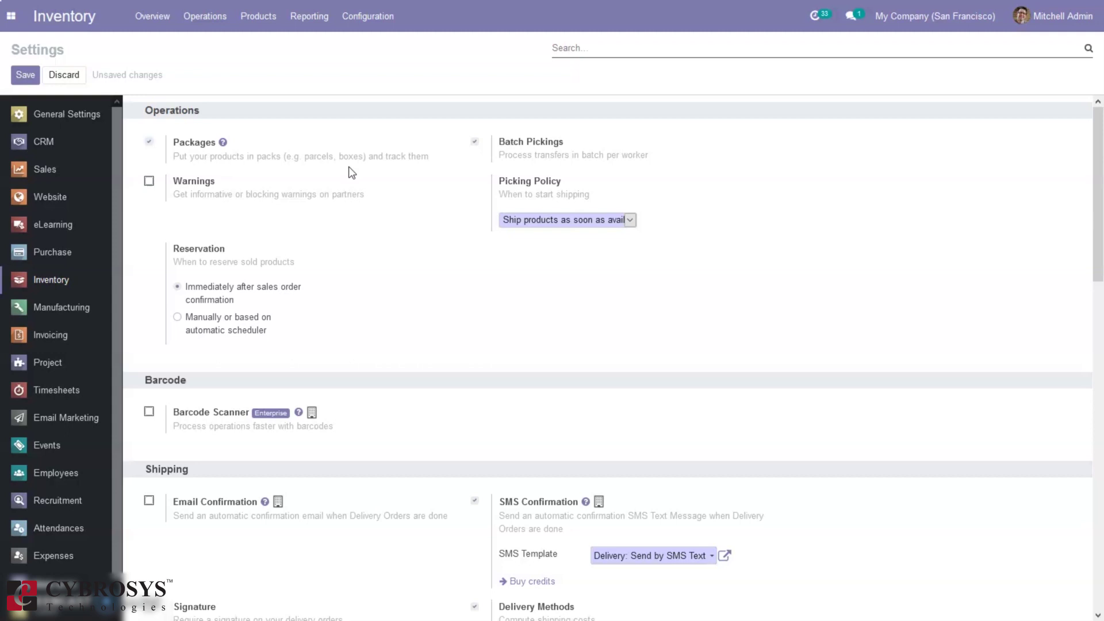
left_click(245, 137)
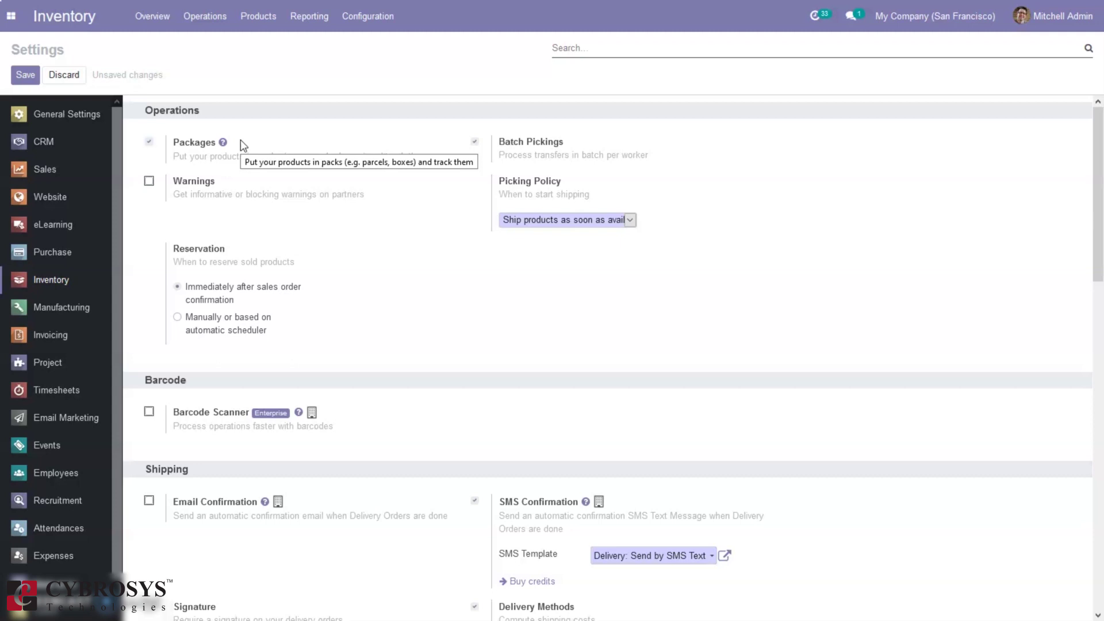
left_click(538, 221)
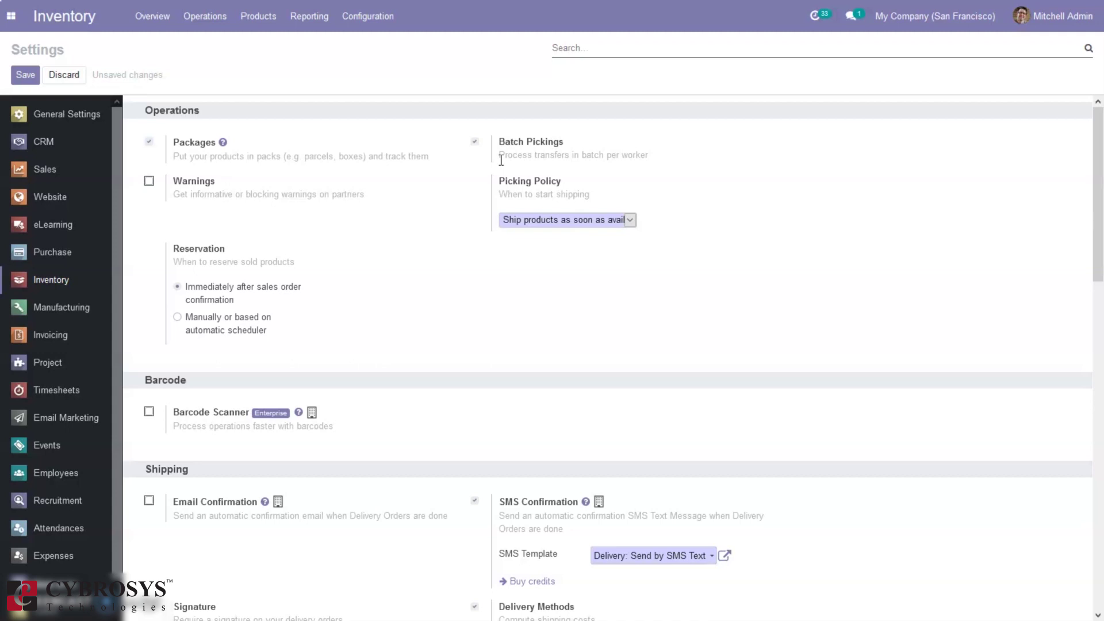
Step: Enable Warnings in the Operations section of the Inventory settings and check the Picking Policy choices
left_click(467, 134)
mouse_move(443, 293)
scroll(1100, 206, "down", 1)
left_click_drag(1100, 206, 1100, 172)
left_click(565, 221)
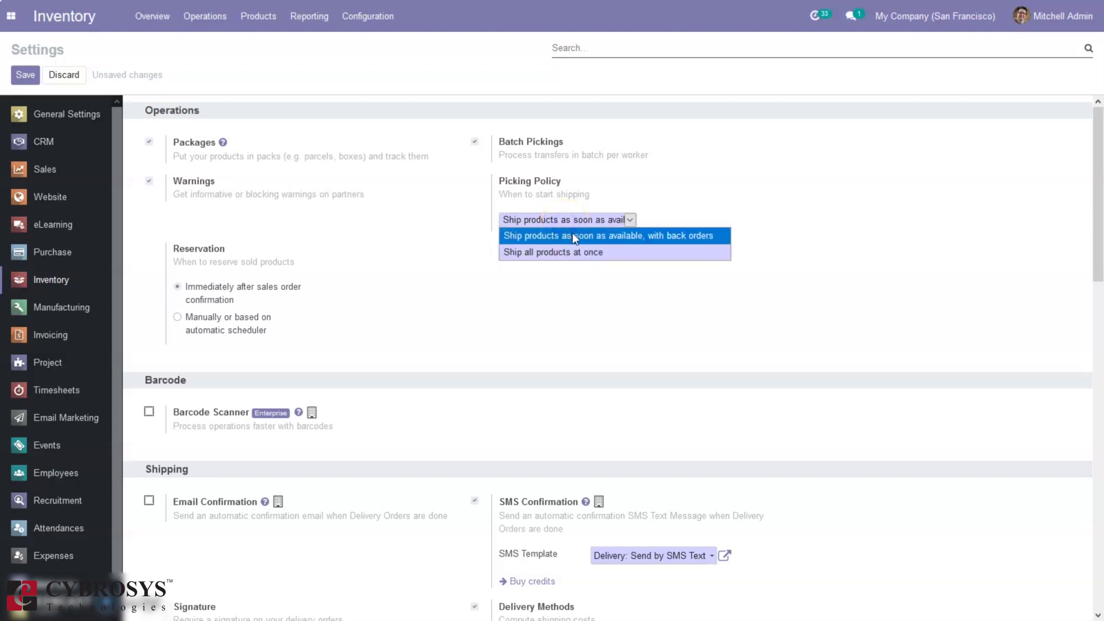
left_click(569, 254)
left_click(827, 233)
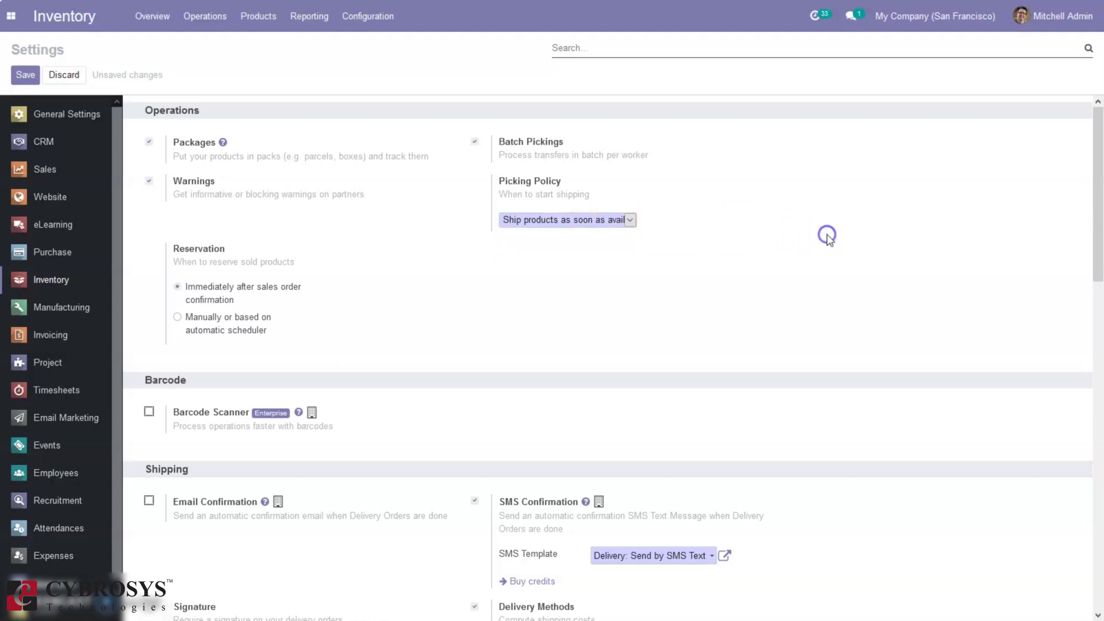
Step: Examine the Reservation, Barcode and Shipping settings, including the explanations of Reservation and Delivery Methods
left_click_drag(1098, 199, 1100, 223)
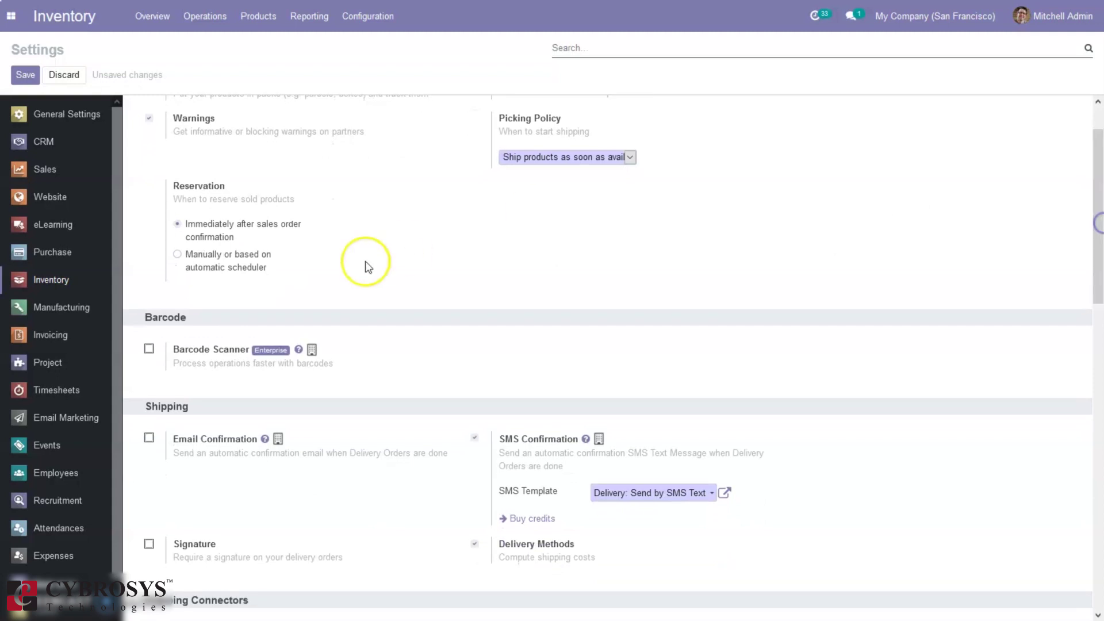
mouse_move(391, 214)
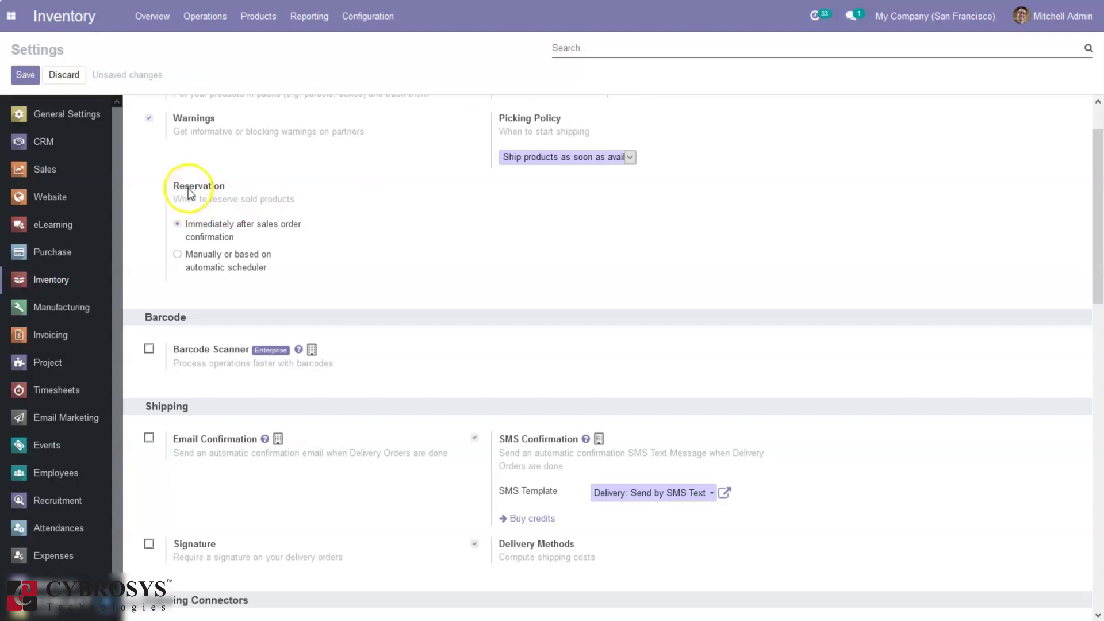
mouse_move(198, 212)
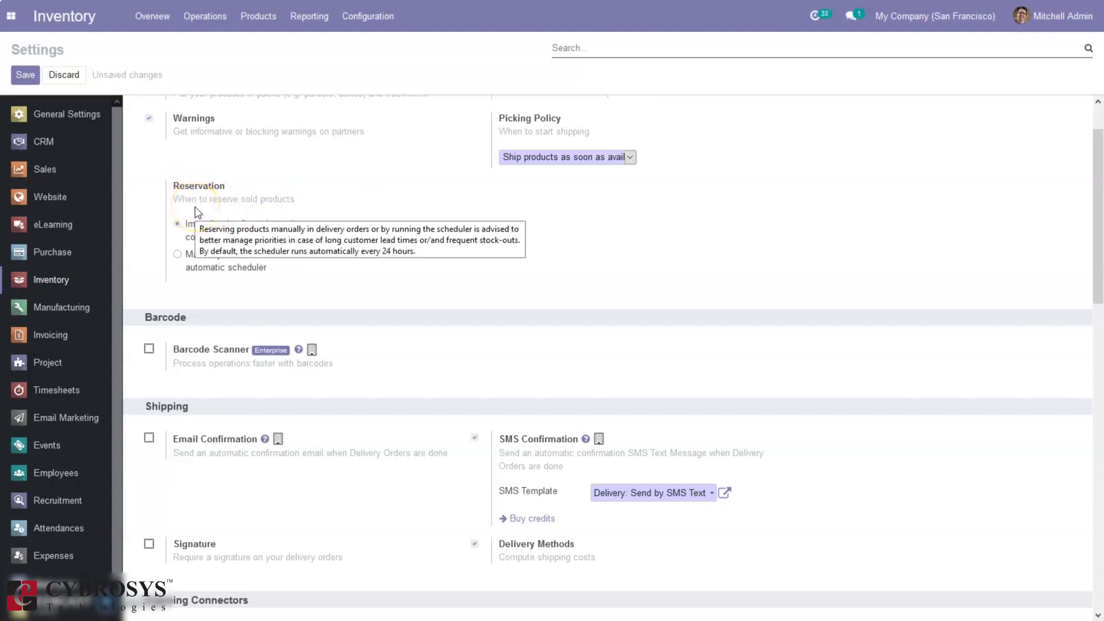
left_click(390, 209)
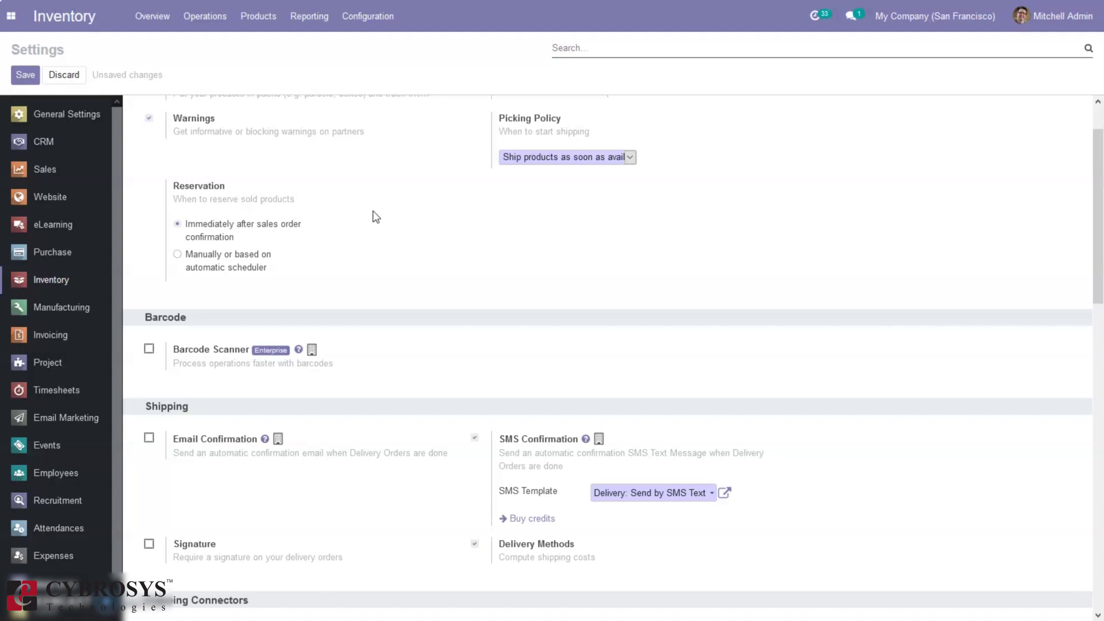
left_click_drag(1101, 256, 1102, 299)
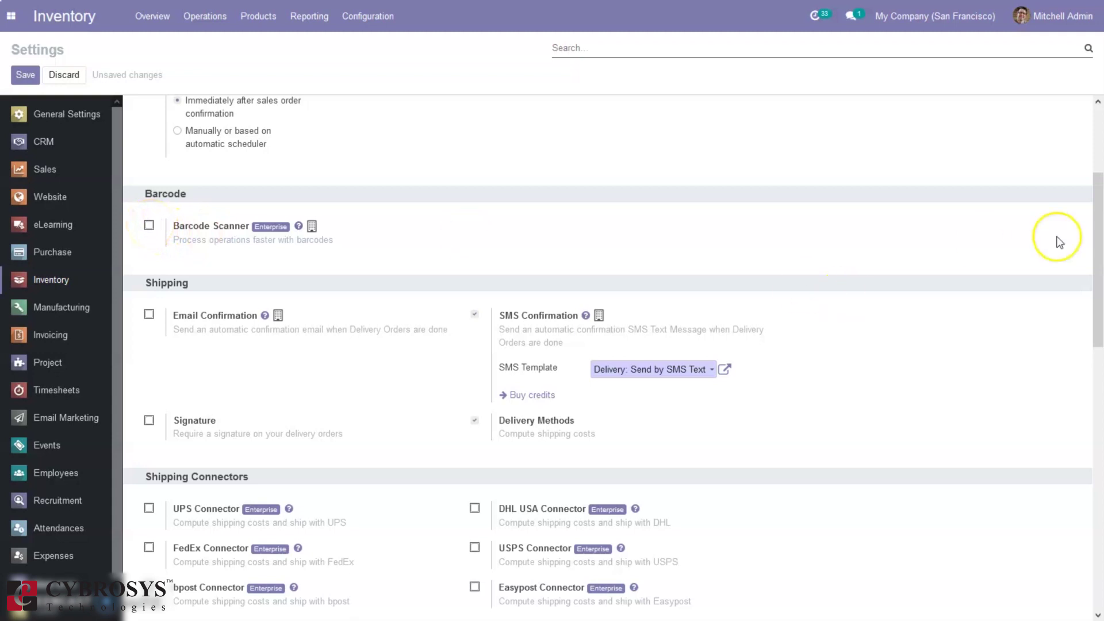
left_click_drag(1094, 223, 1100, 276)
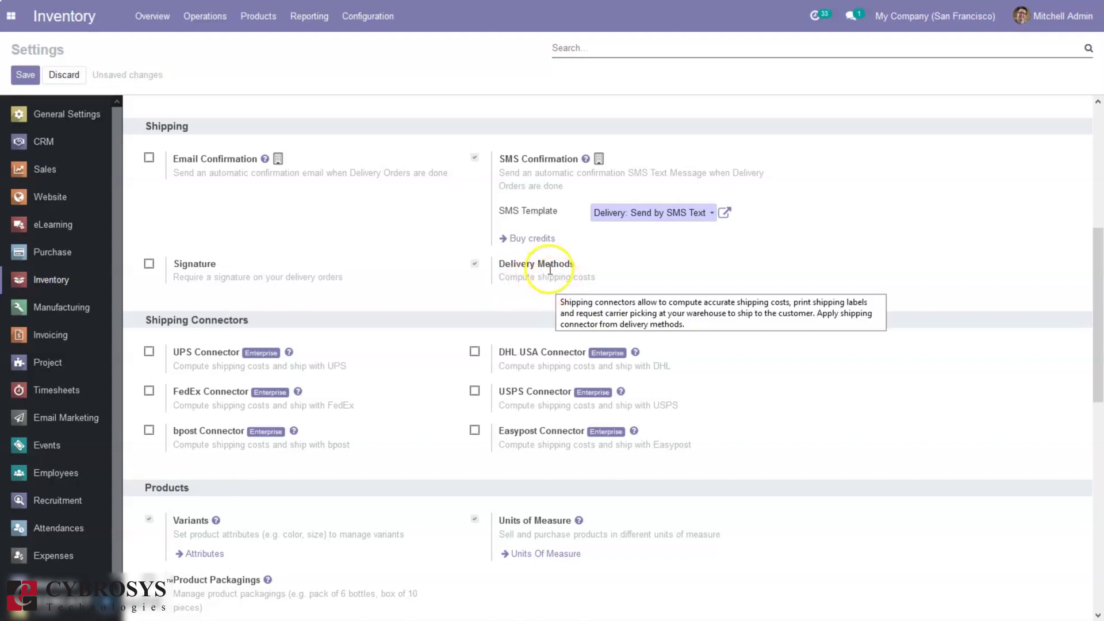
mouse_move(525, 277)
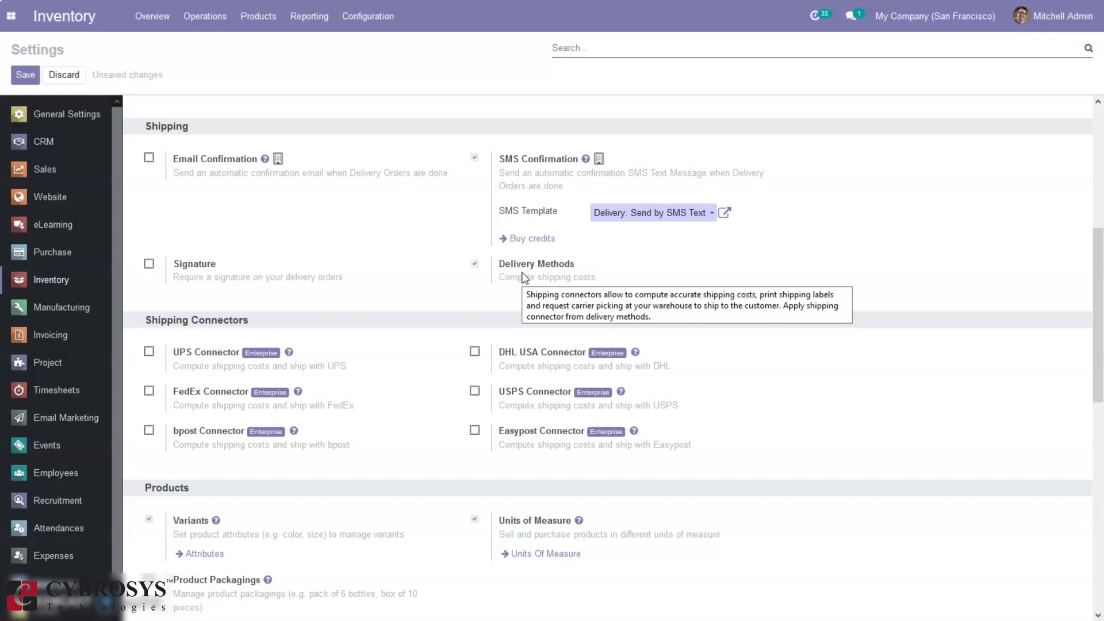
left_click(544, 277)
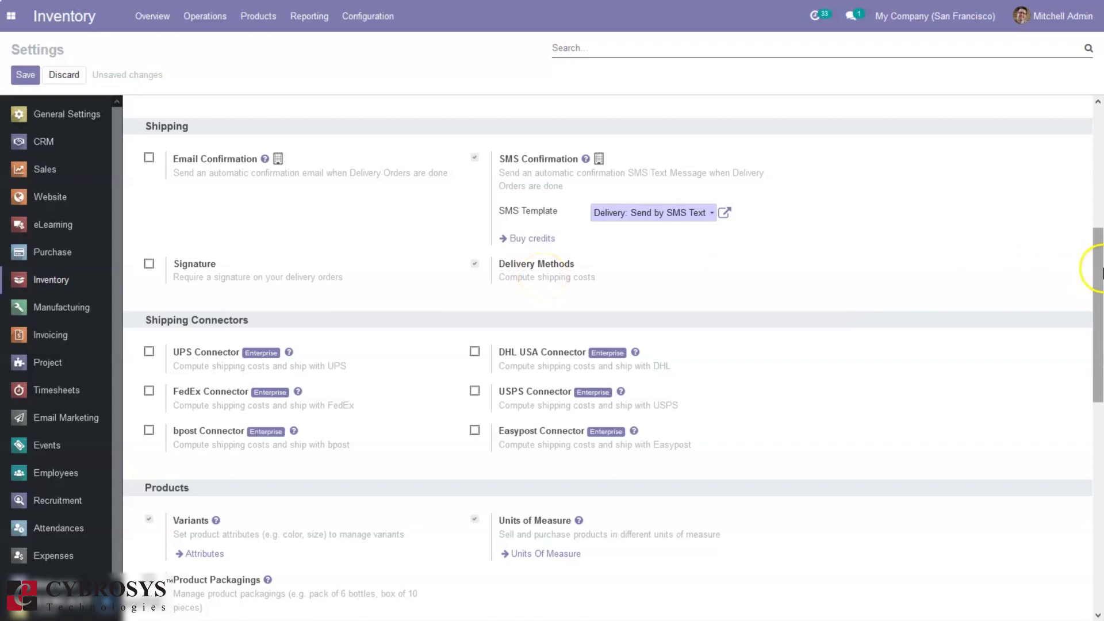
mouse_move(1100, 269)
left_mouse_down()
mouse_move(1100, 309)
mouse_move(1100, 258)
left_mouse_up()
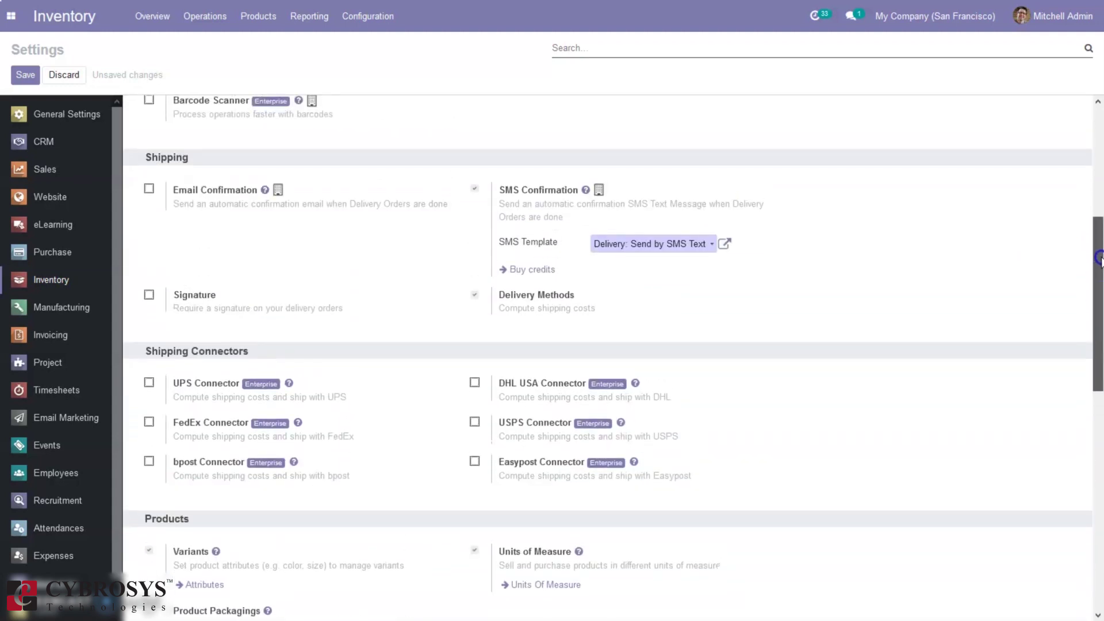
Step: Review the available Shipping Connectors, such as UPS and DHL USA, alongside the Shipping options
left_click_drag(1100, 259, 1100, 338)
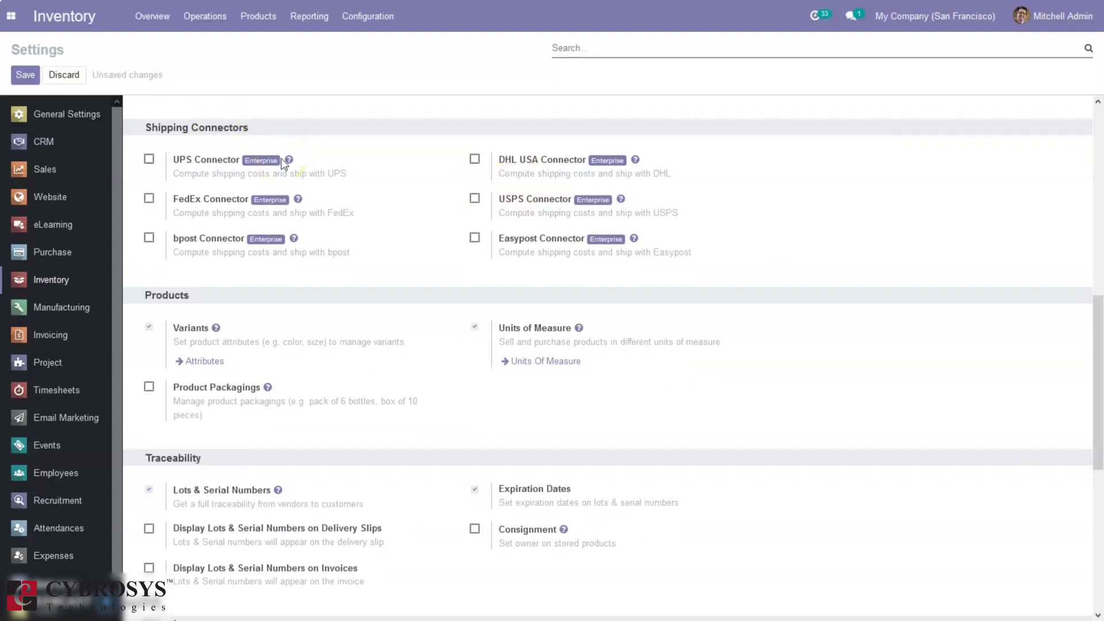
left_click(361, 153)
left_click(143, 158)
left_click(522, 161)
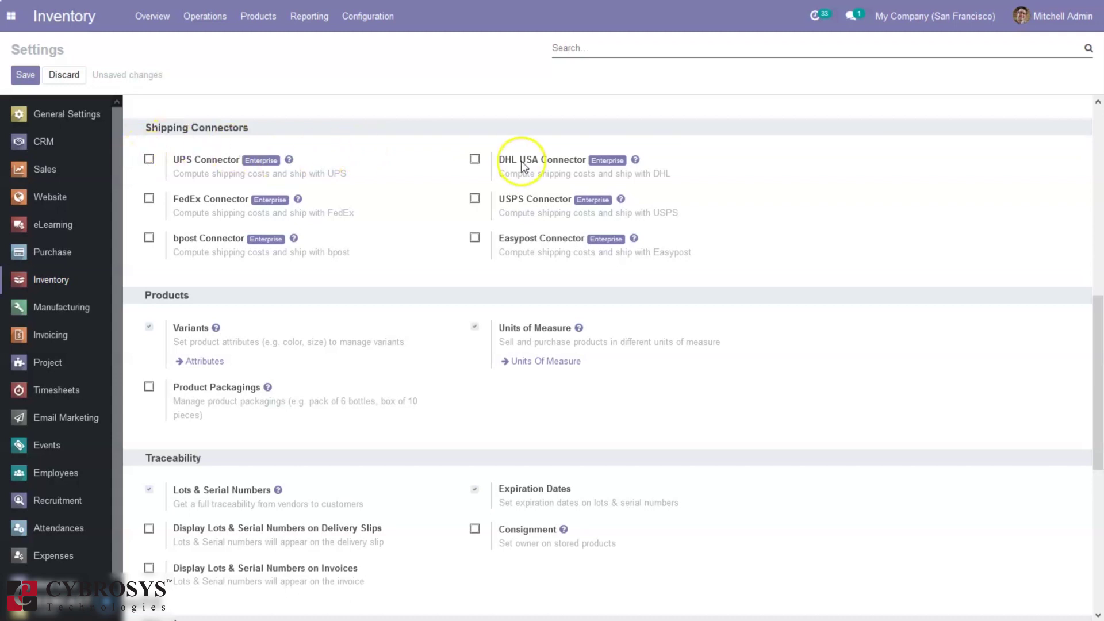
left_click(185, 150)
left_click(288, 161)
left_click_drag(1096, 325, 1096, 245)
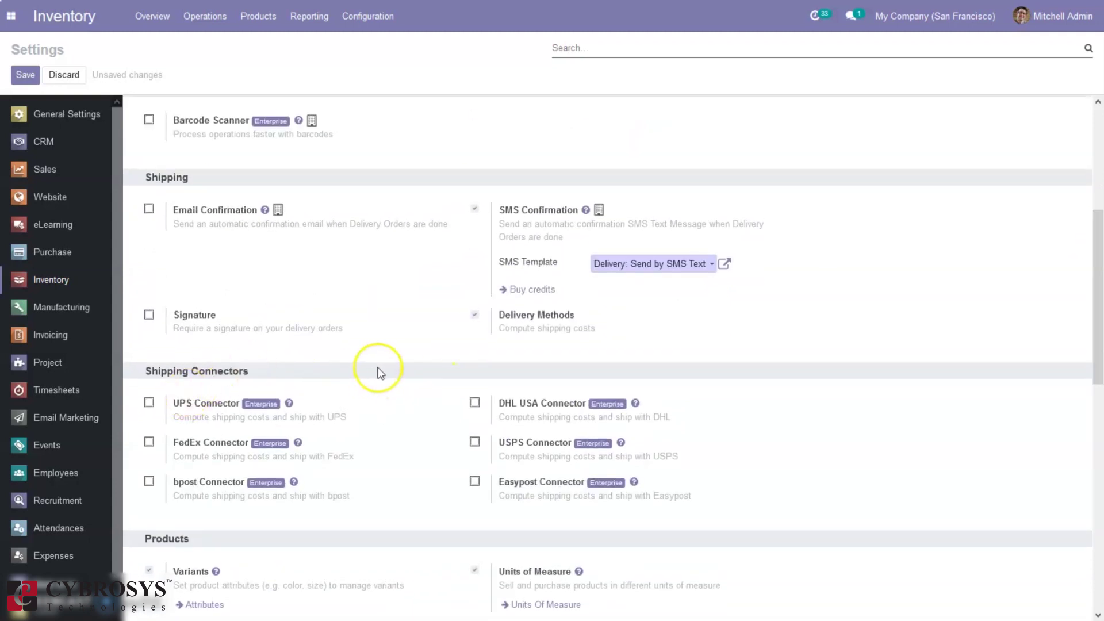
Step: Enable Product Packagings in the Products section and close the chat window
left_click_drag(1099, 268, 1098, 385)
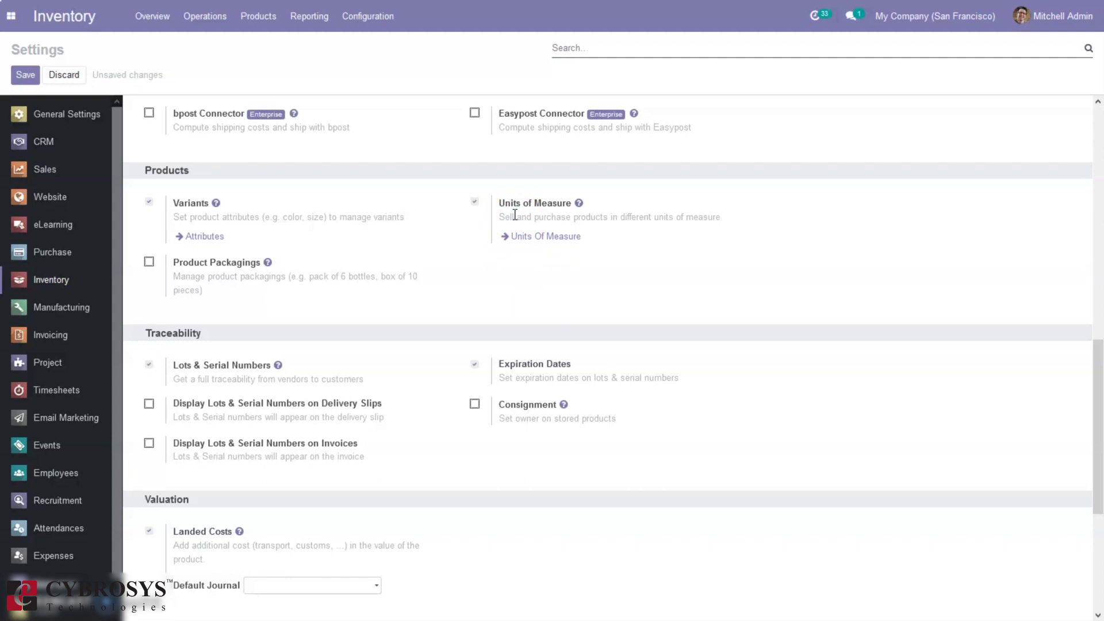
left_click(148, 263)
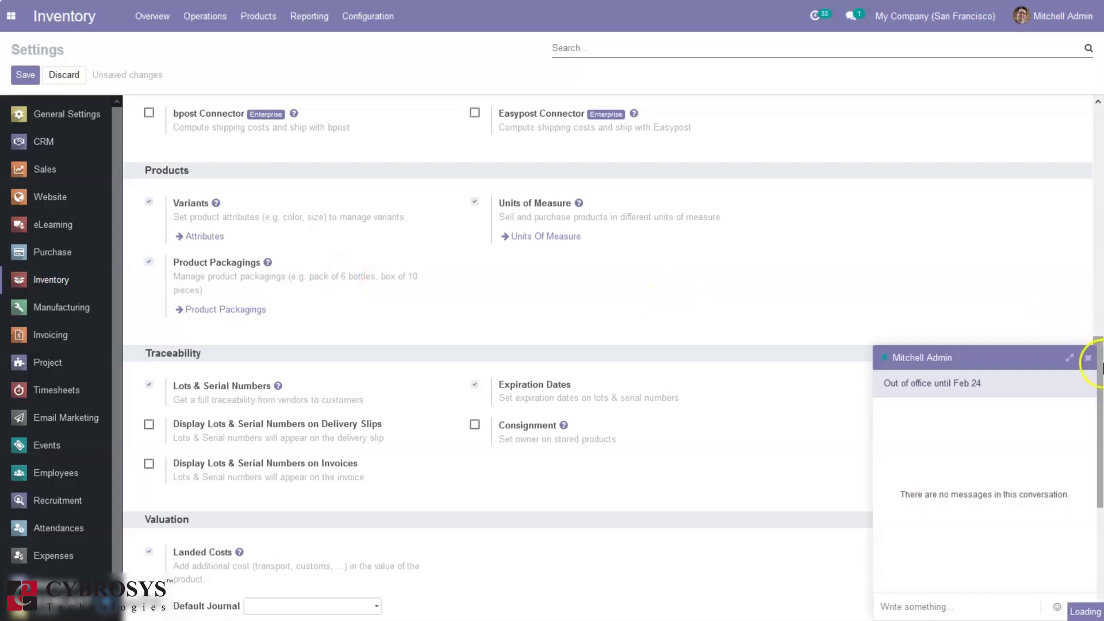
left_click(1088, 358)
Step: Examine the Traceability, Valuation, Warehouse and Advanced Scheduling settings, including the explanation of Multi-Step Routes
left_click_drag(1088, 362, 1096, 446)
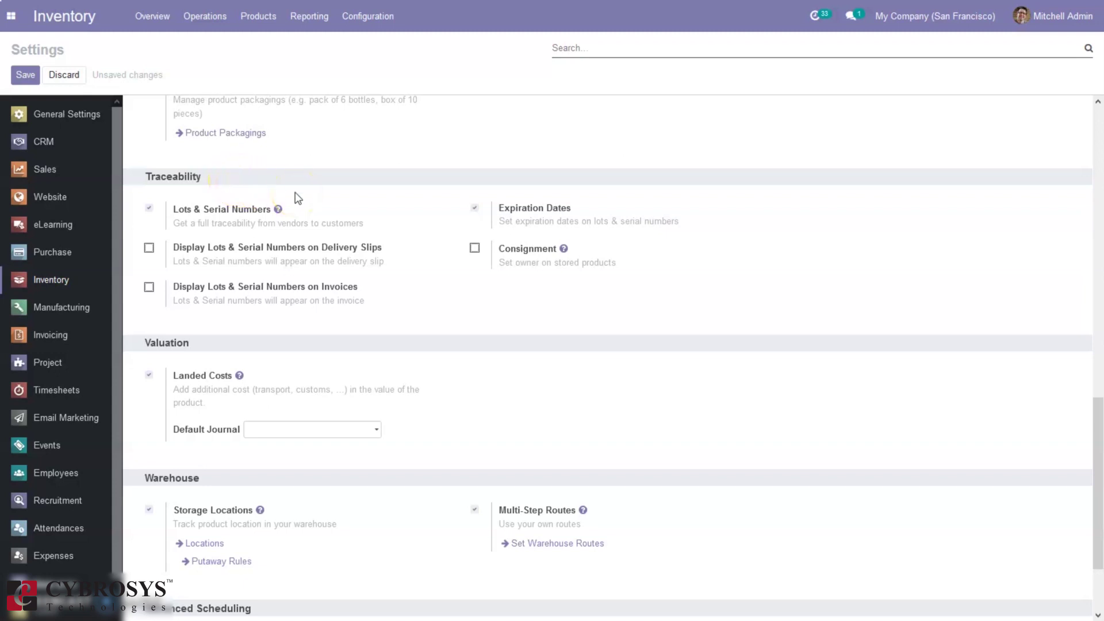
left_click(212, 212)
scroll(1099, 460, "down", 1)
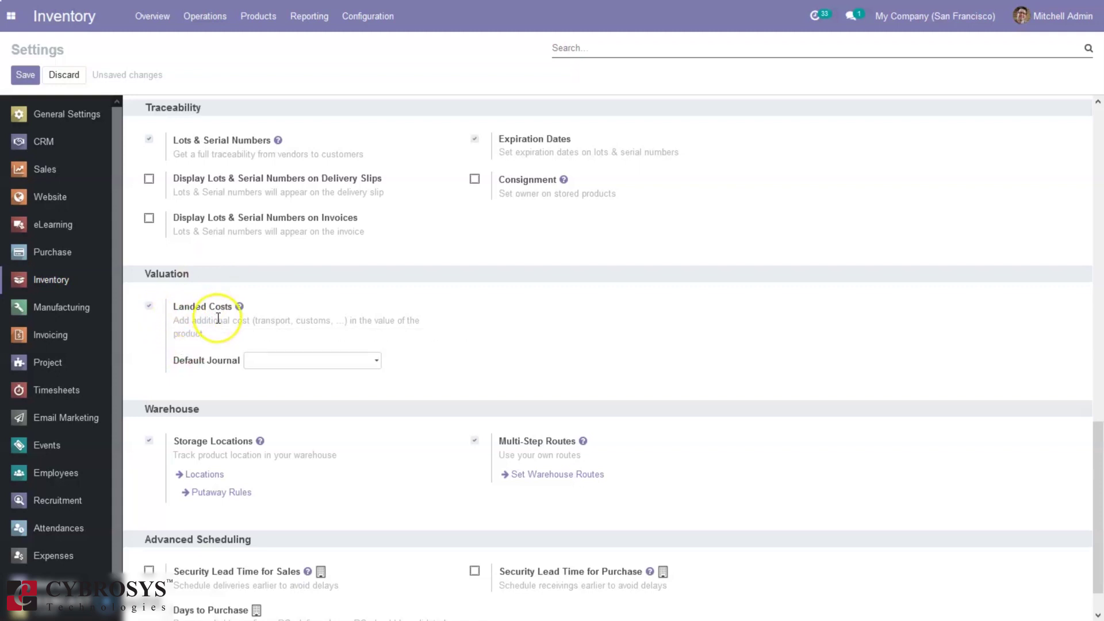
mouse_move(218, 318)
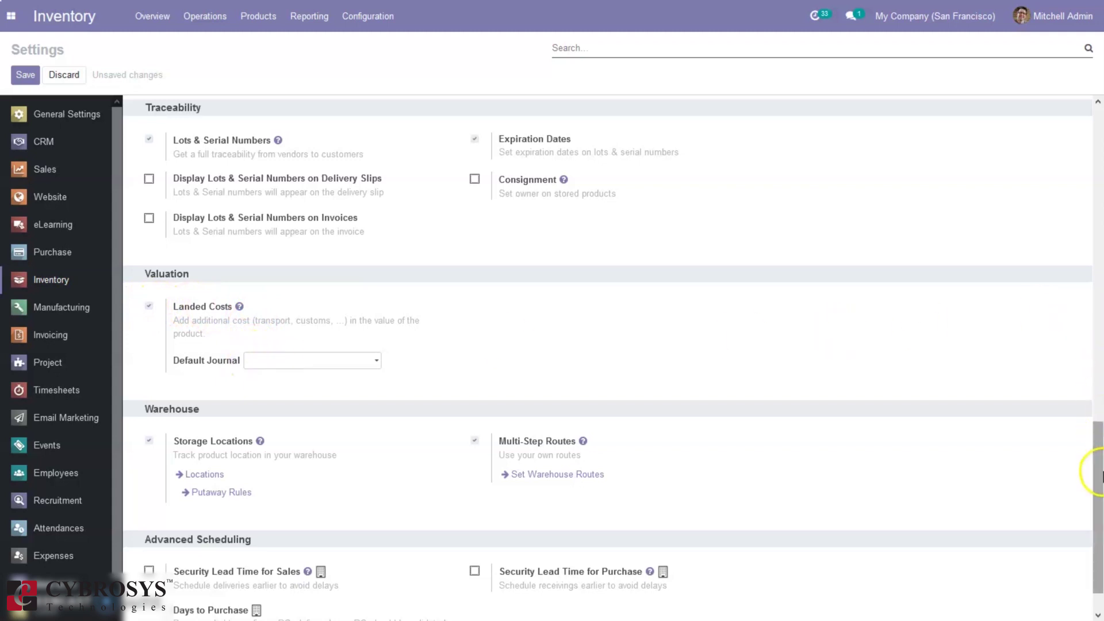
scroll(1096, 477, "down", 1)
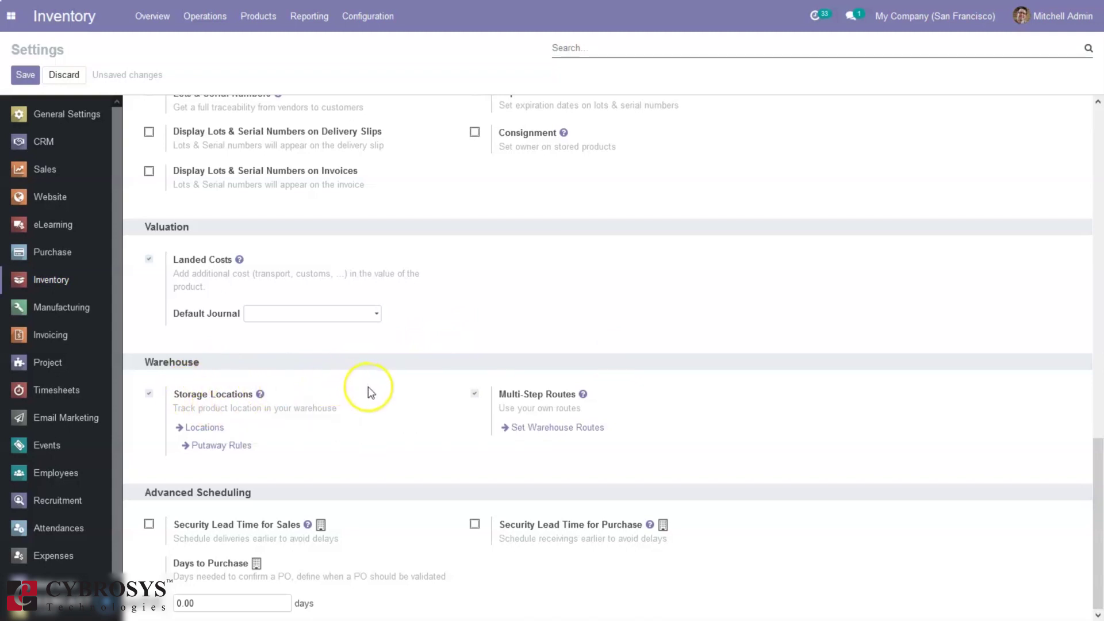
mouse_move(368, 388)
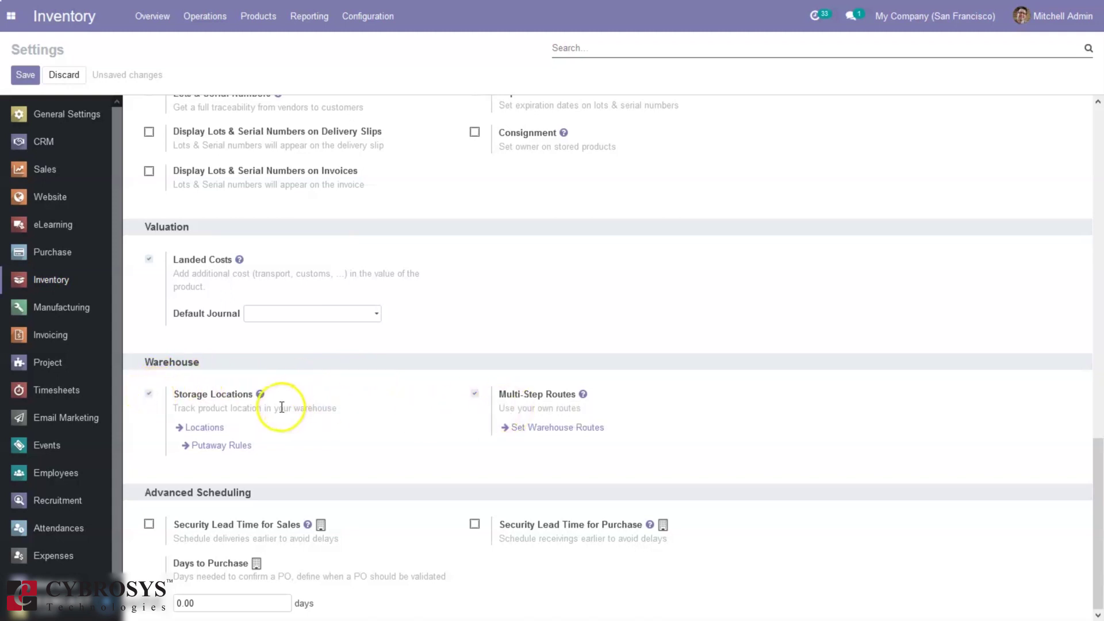
mouse_move(279, 407)
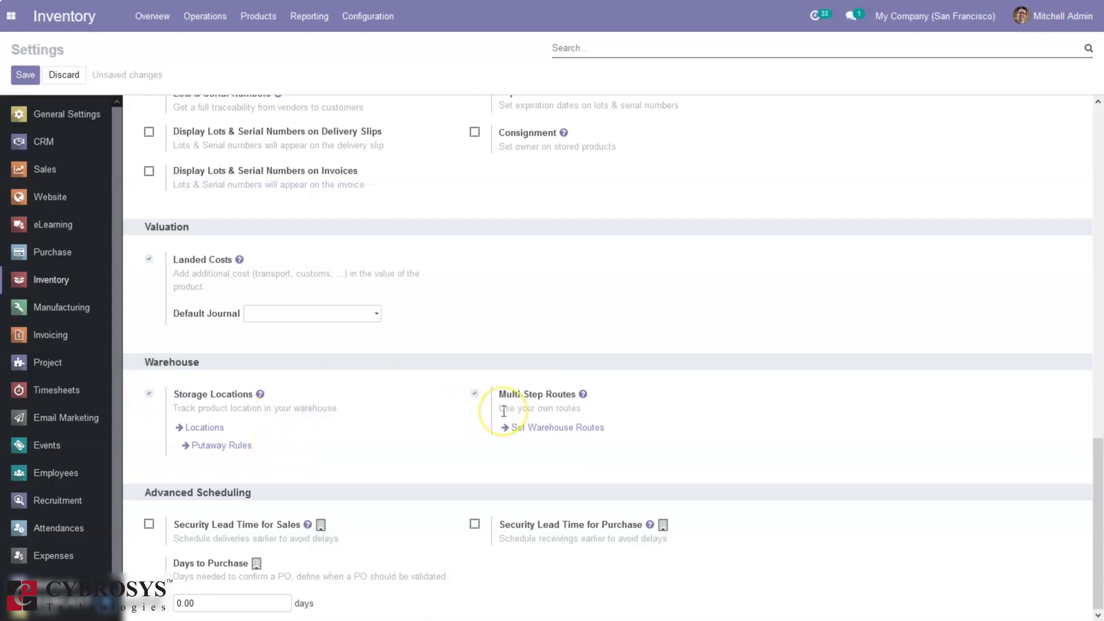
mouse_move(504, 410)
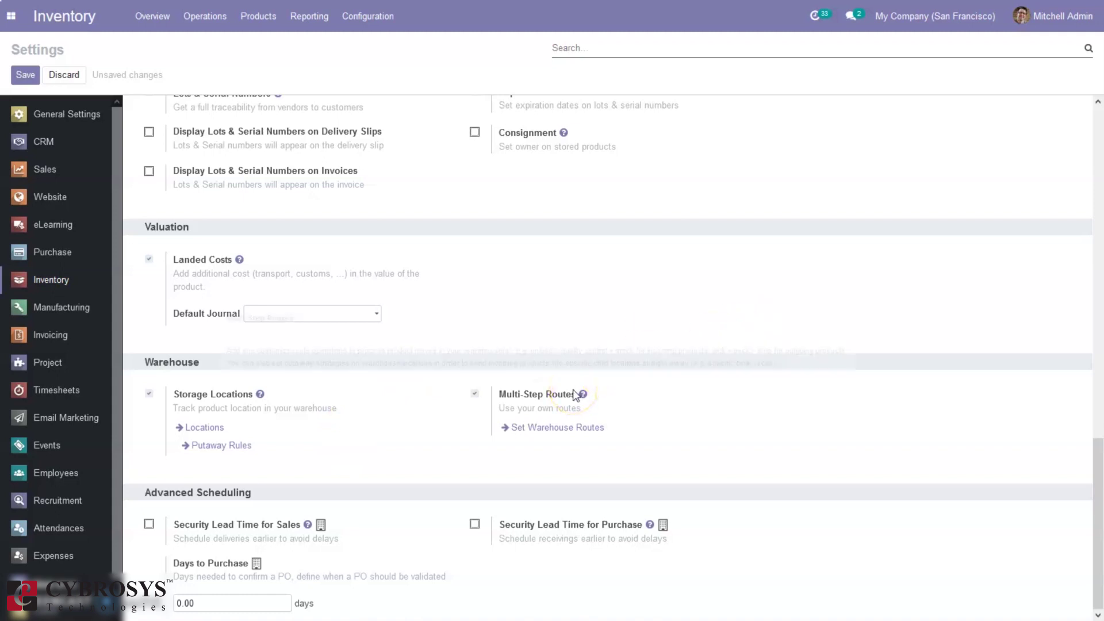
mouse_move(576, 394)
mouse_move(731, 423)
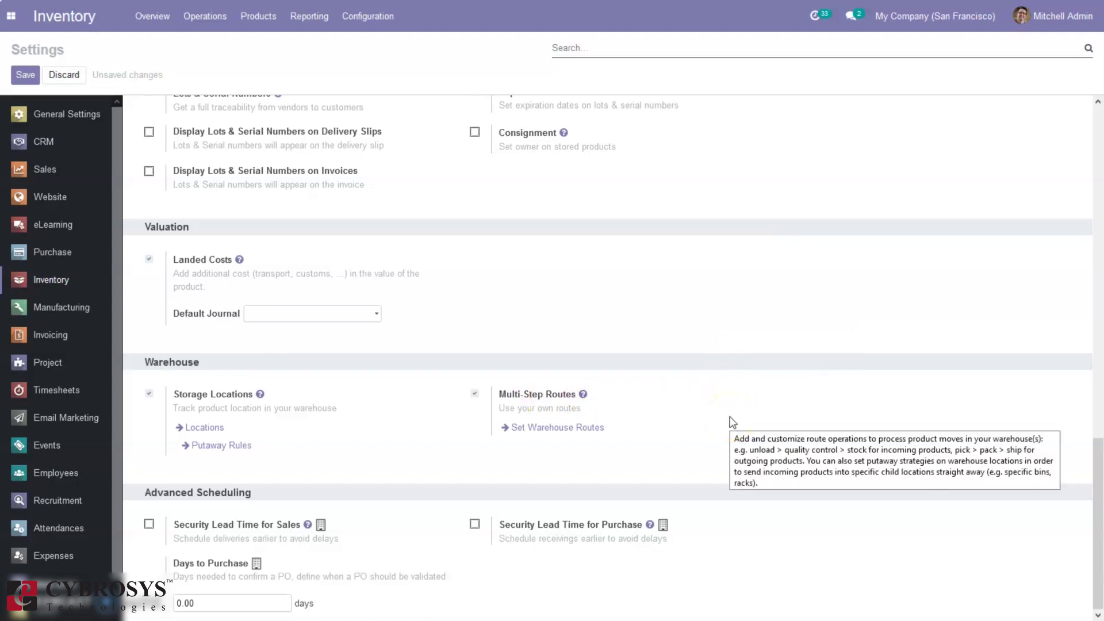
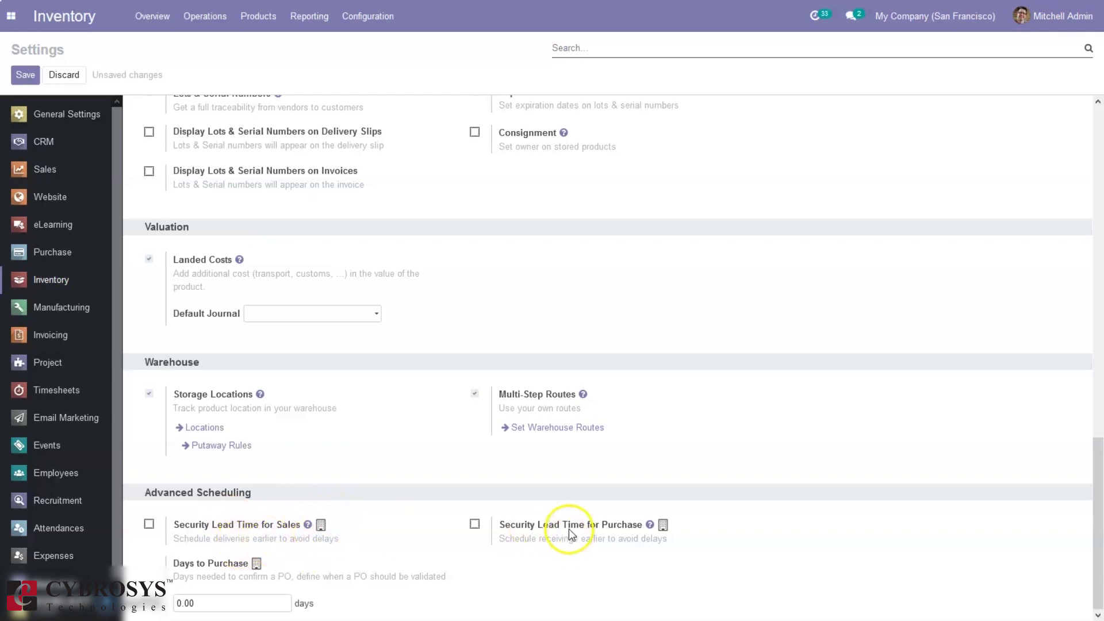
mouse_move(569, 532)
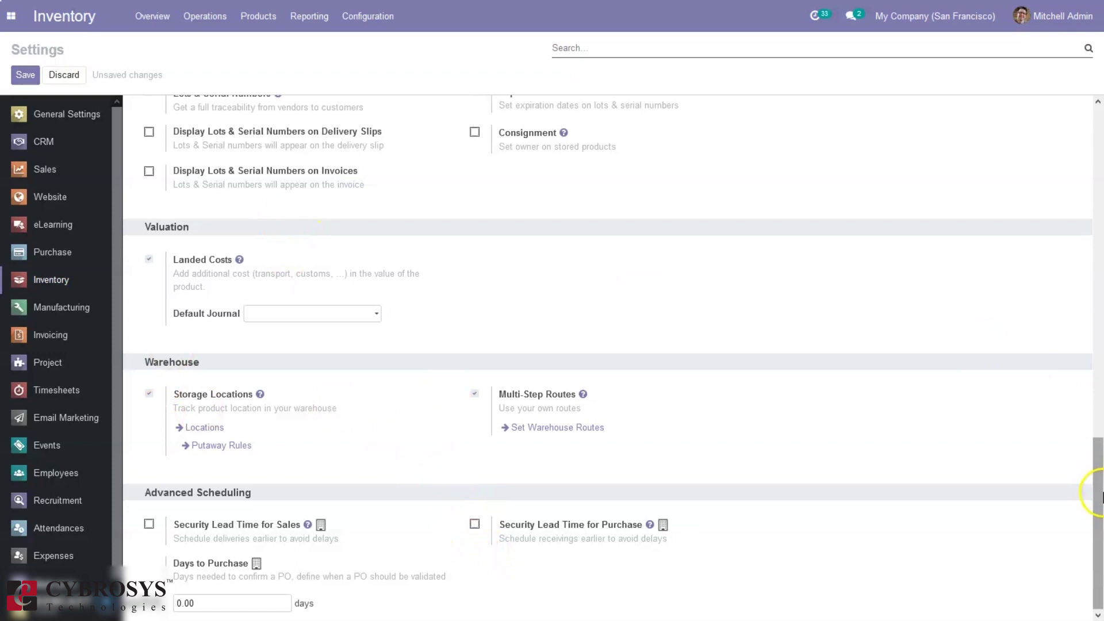
Step: Enable Consignment and the display of lots and serial numbers on delivery slips and invoices in the Traceability section
left_click_drag(1099, 465, 585, 387)
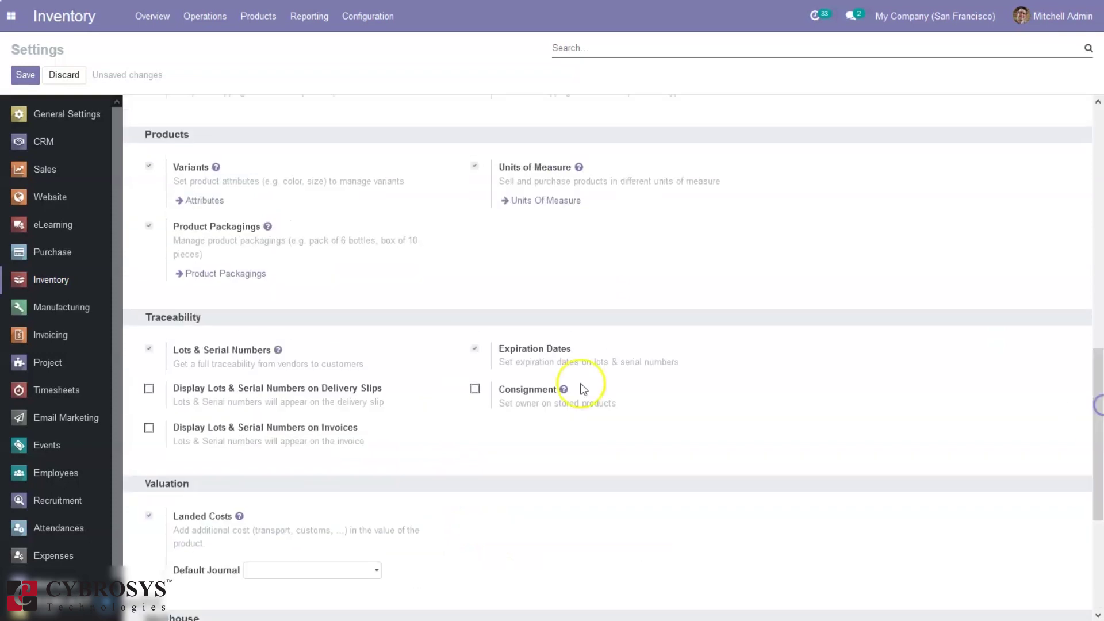
left_click(149, 389)
left_click(149, 428)
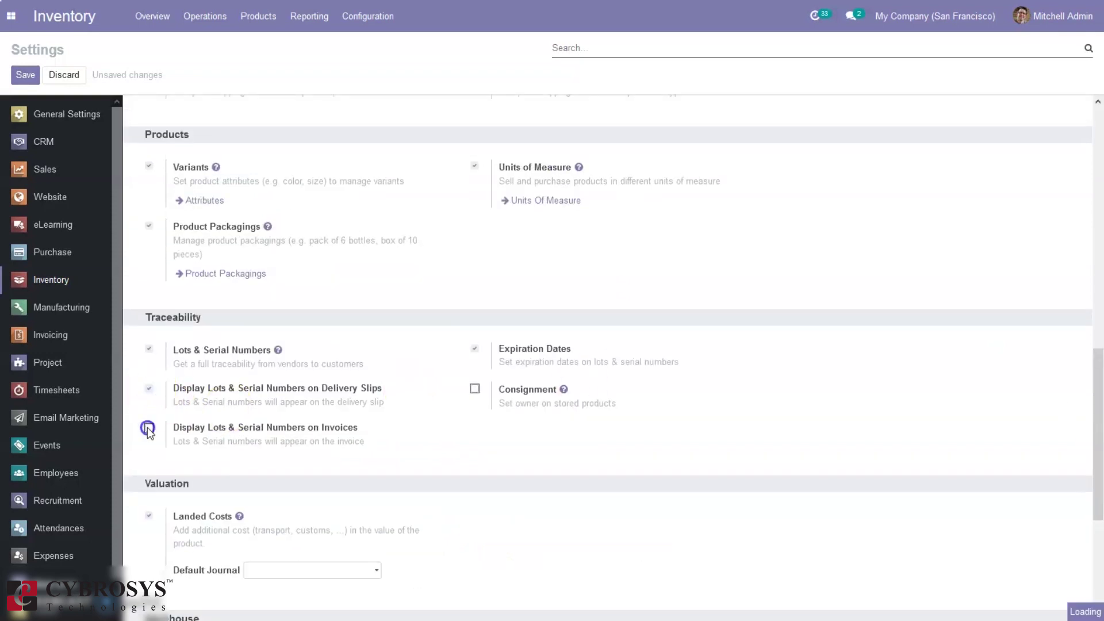
left_click(475, 388)
Step: Enable Signature and Email Confirmation in the Shipping section and save the Inventory settings
left_click_drag(1099, 403, 1099, 228)
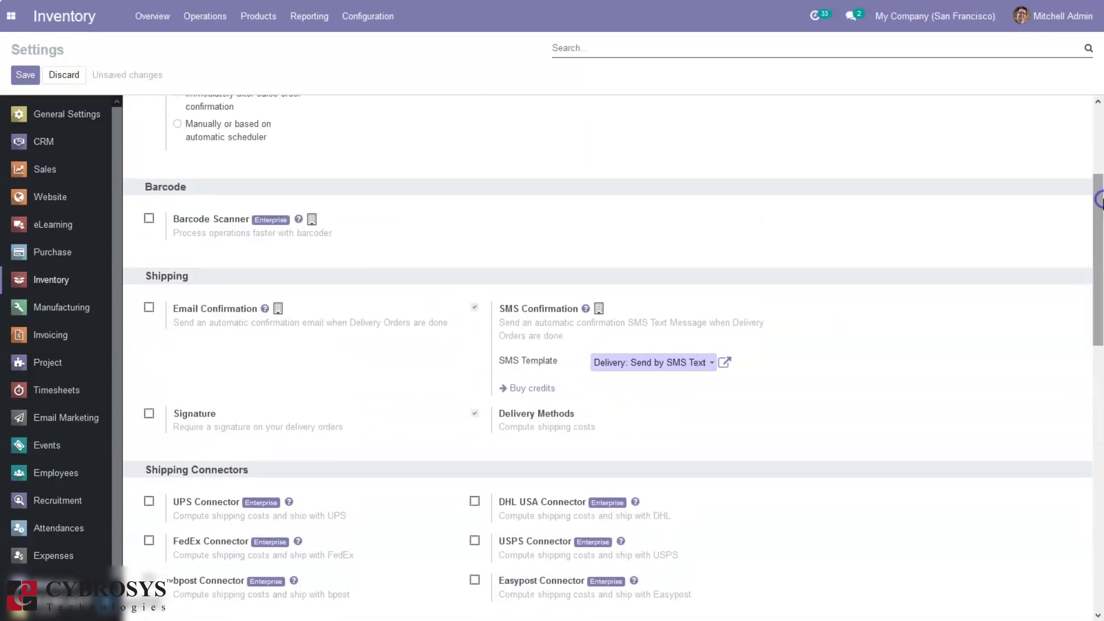
left_click(149, 415)
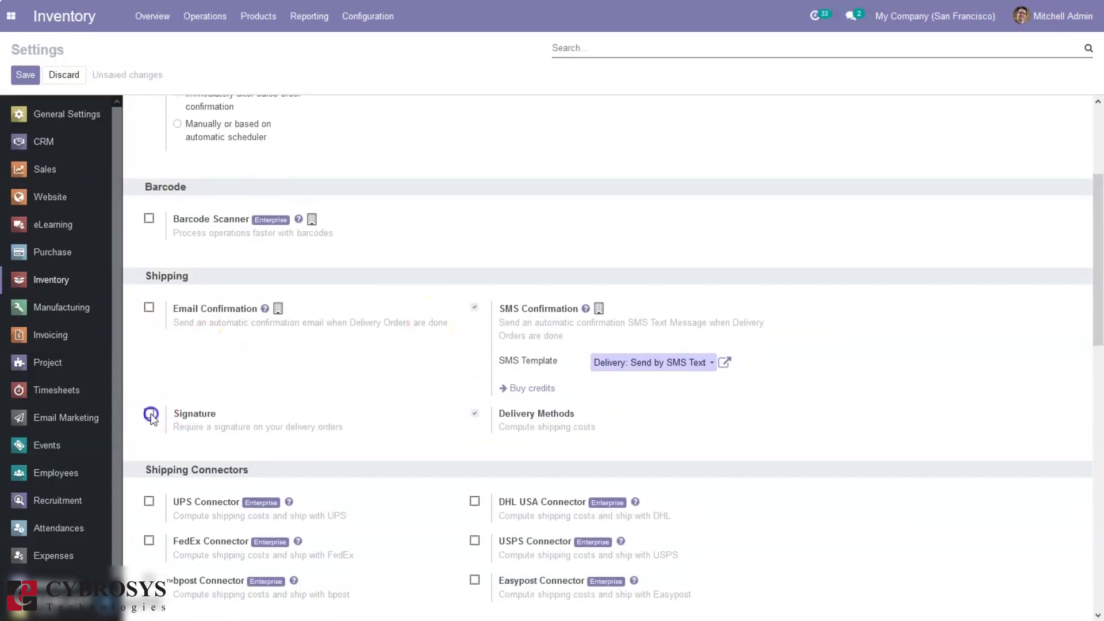
left_click(149, 309)
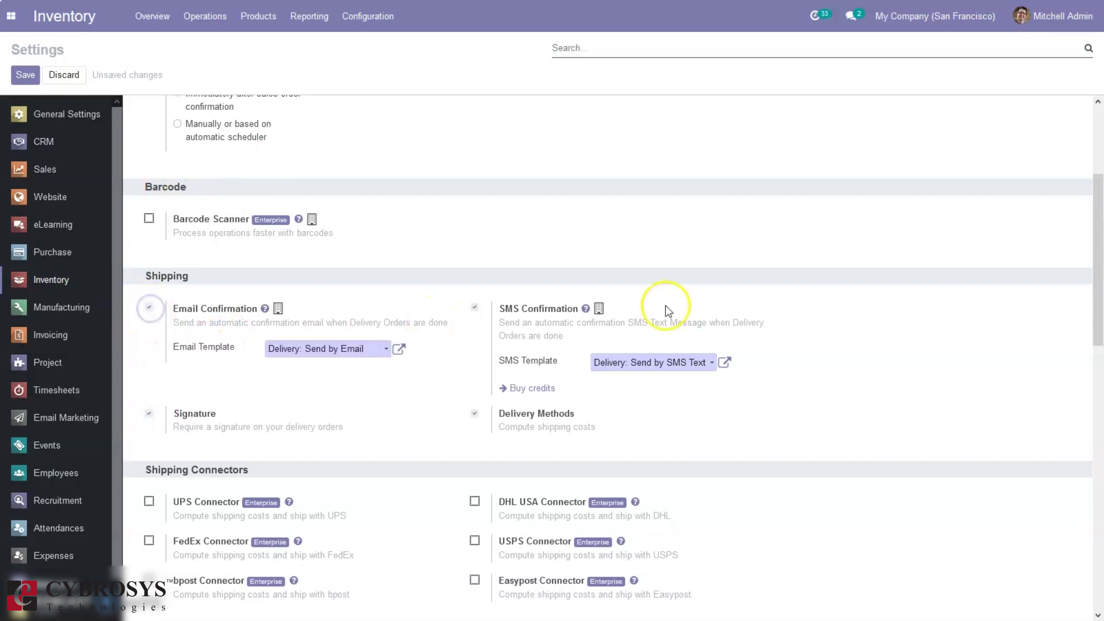
left_click_drag(1084, 277, 1097, 112)
left_click(30, 75)
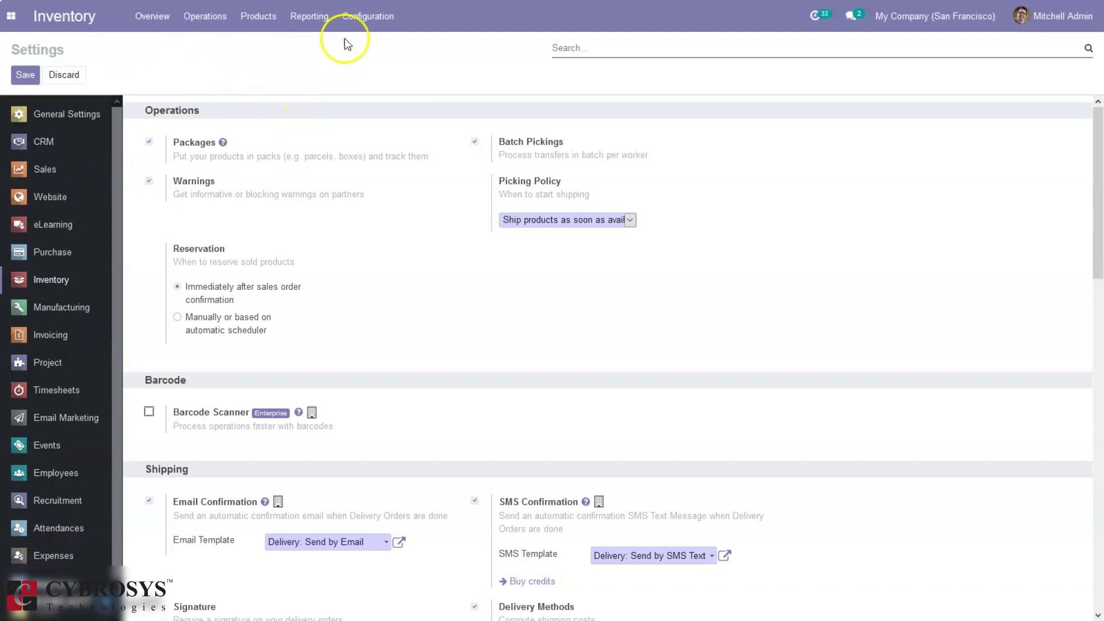
Step: Open the San Francisco warehouse's record from the warehouse list
left_click(363, 17)
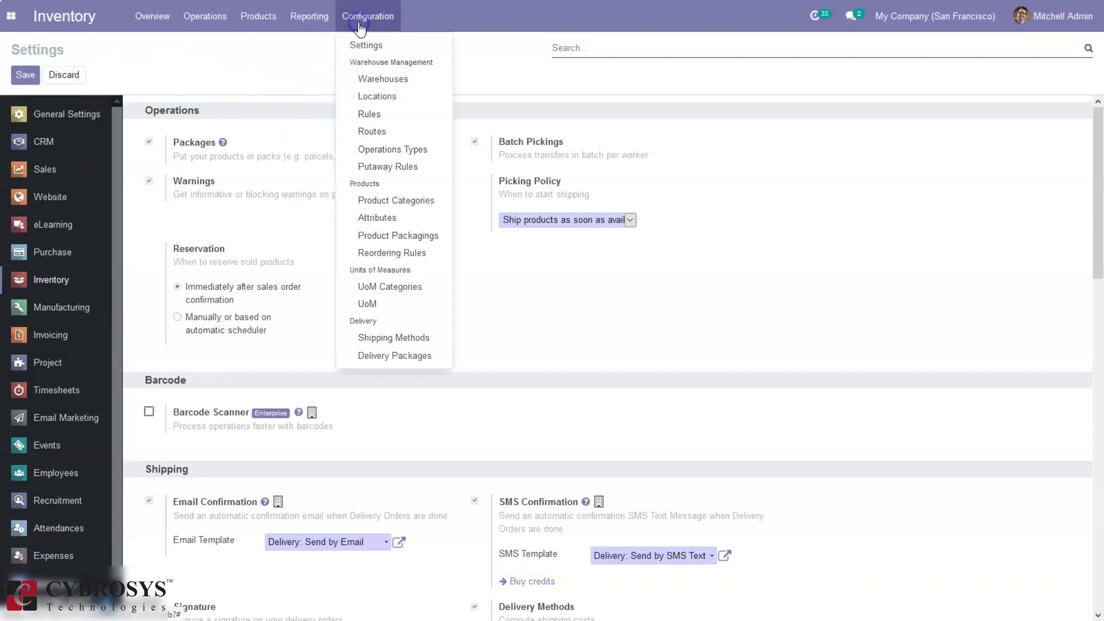
left_click(381, 80)
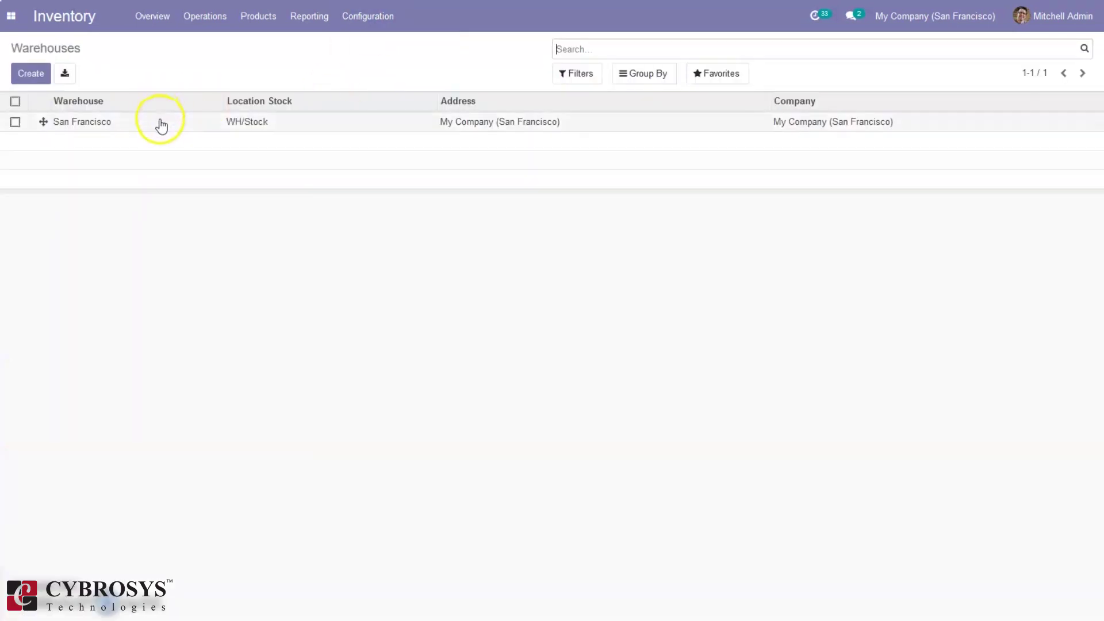
left_click(161, 124)
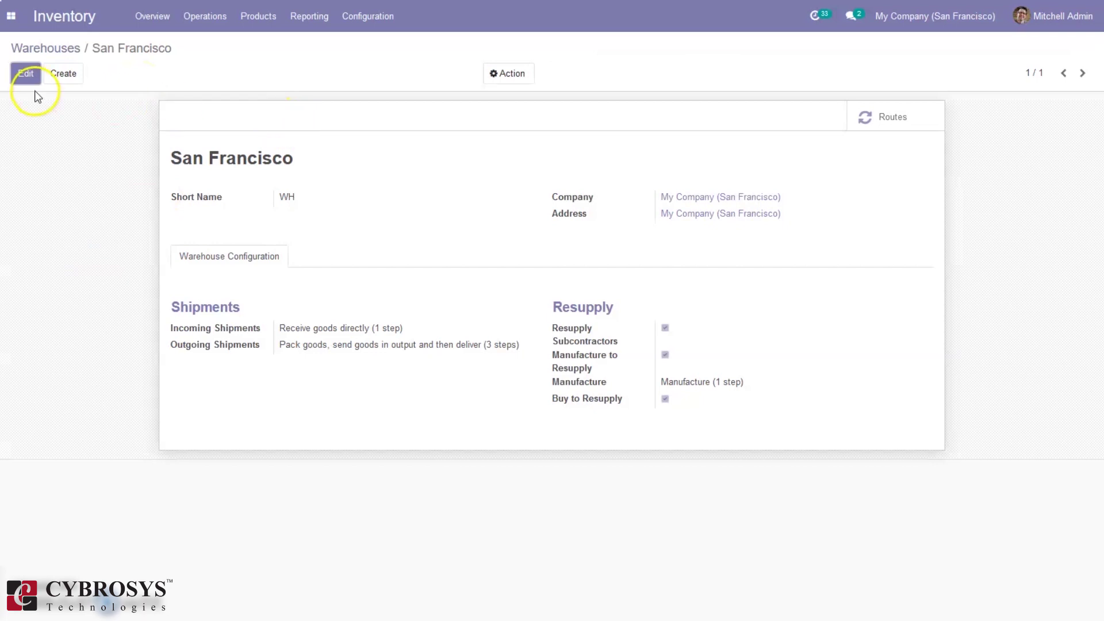
Step: Edit the San Francisco warehouse and set Outgoing Shipments to Deliver goods directly (1 step)
left_click(25, 73)
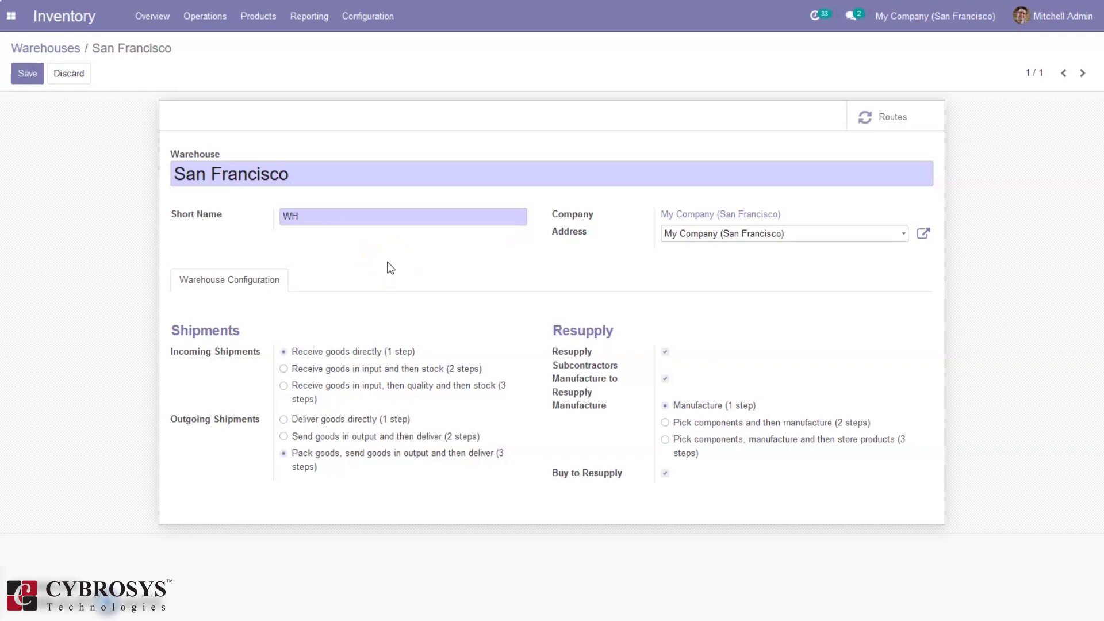
left_click(275, 310)
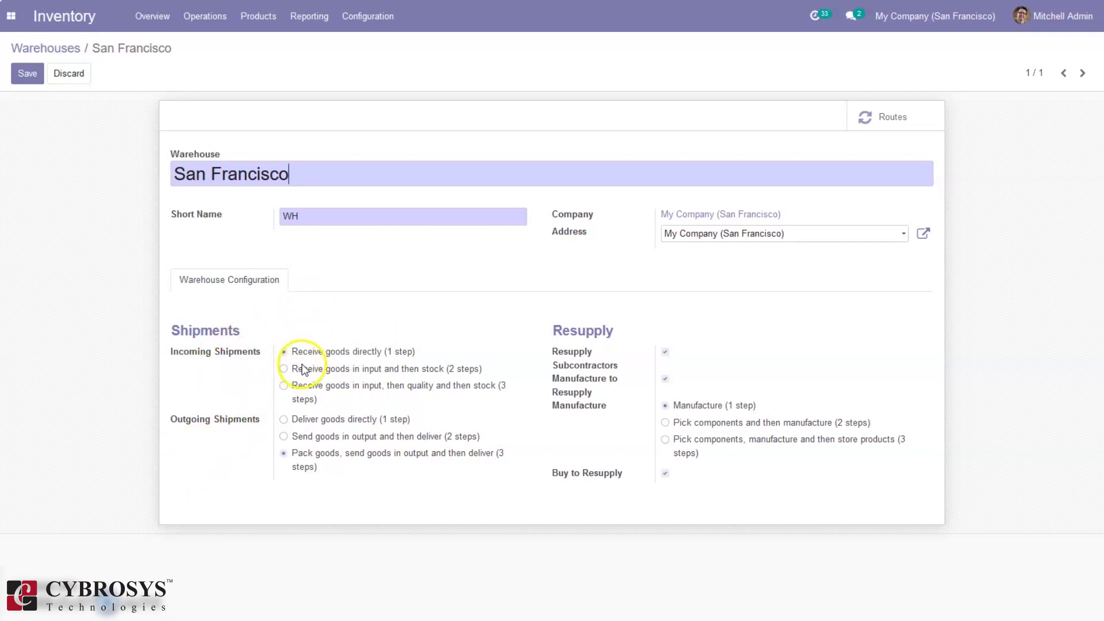
mouse_move(216, 358)
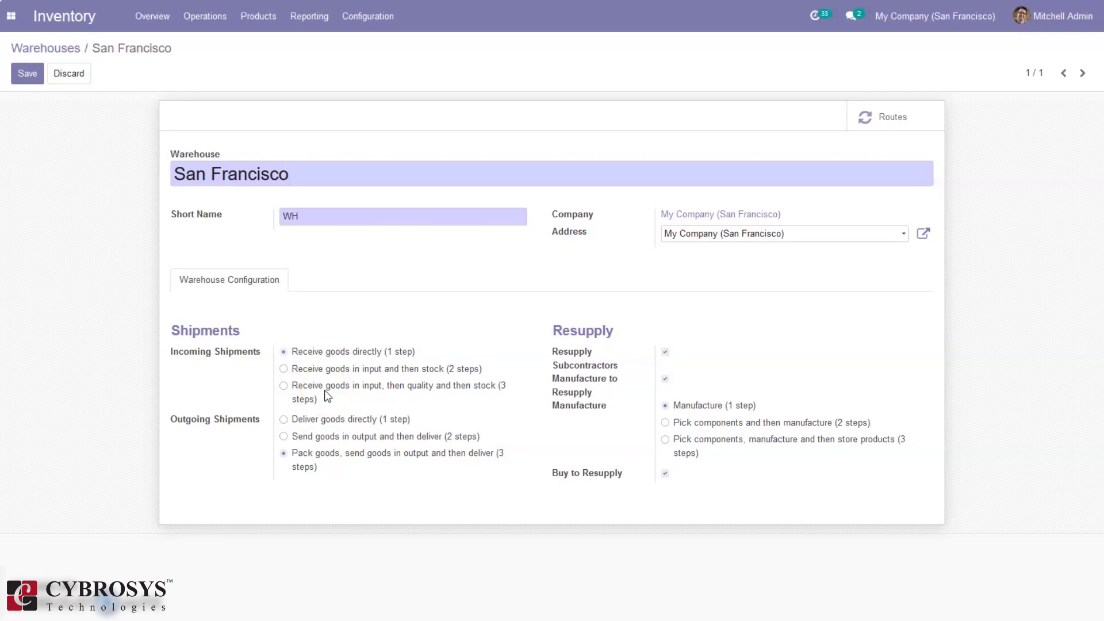
left_click(225, 423)
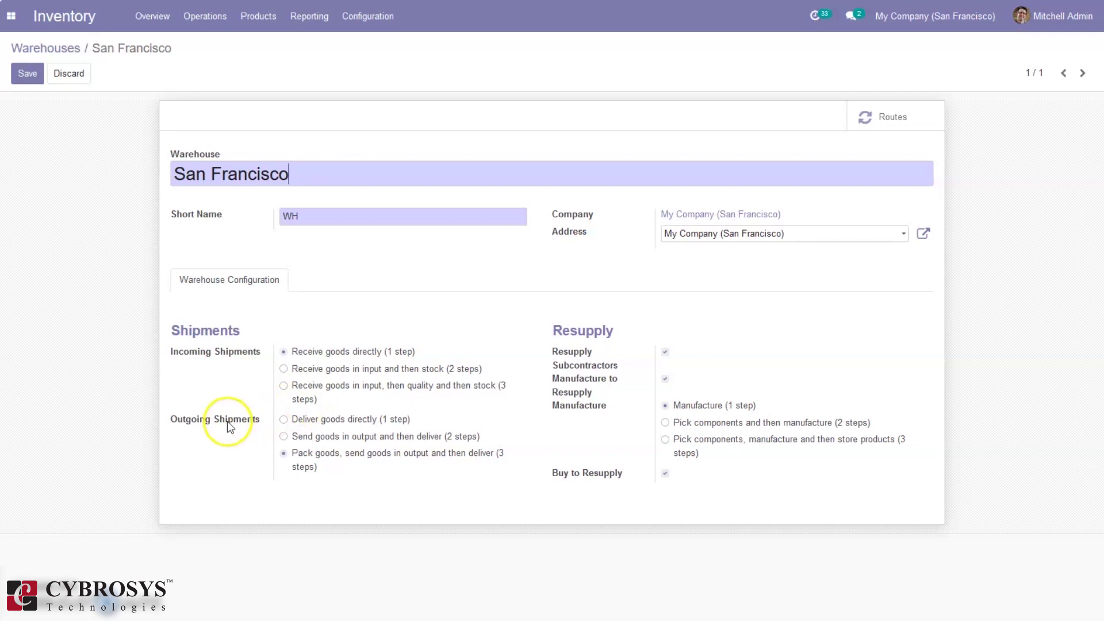
left_click(303, 422)
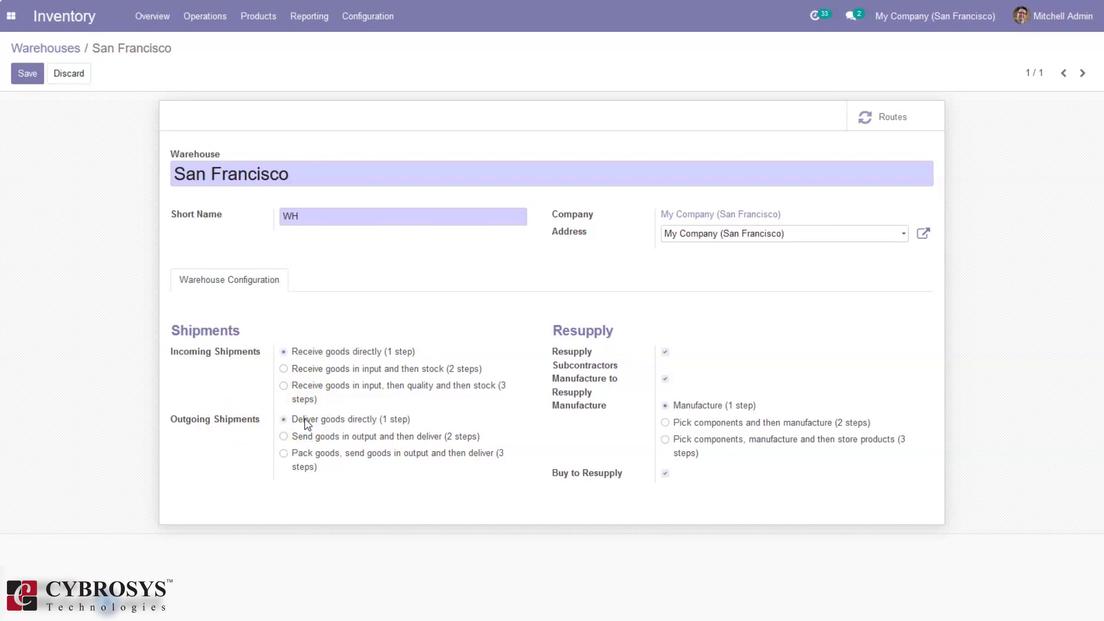
left_click(332, 425)
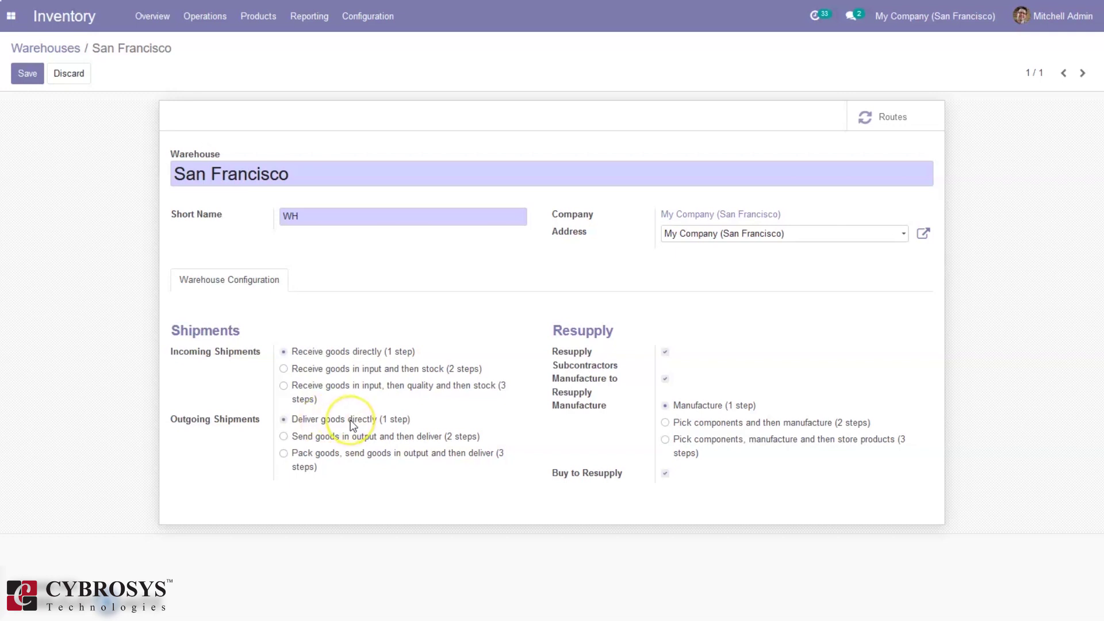
left_click(328, 441)
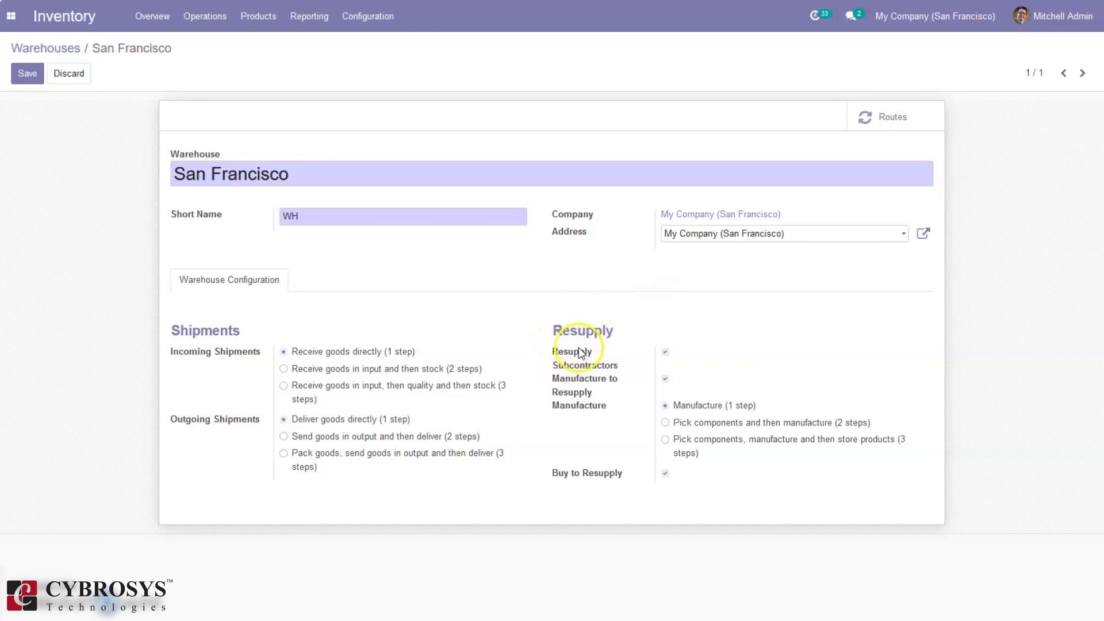
Step: Set Manufacture to Pick components, manufacture and then store products (3 steps) and save the warehouse
mouse_move(582, 354)
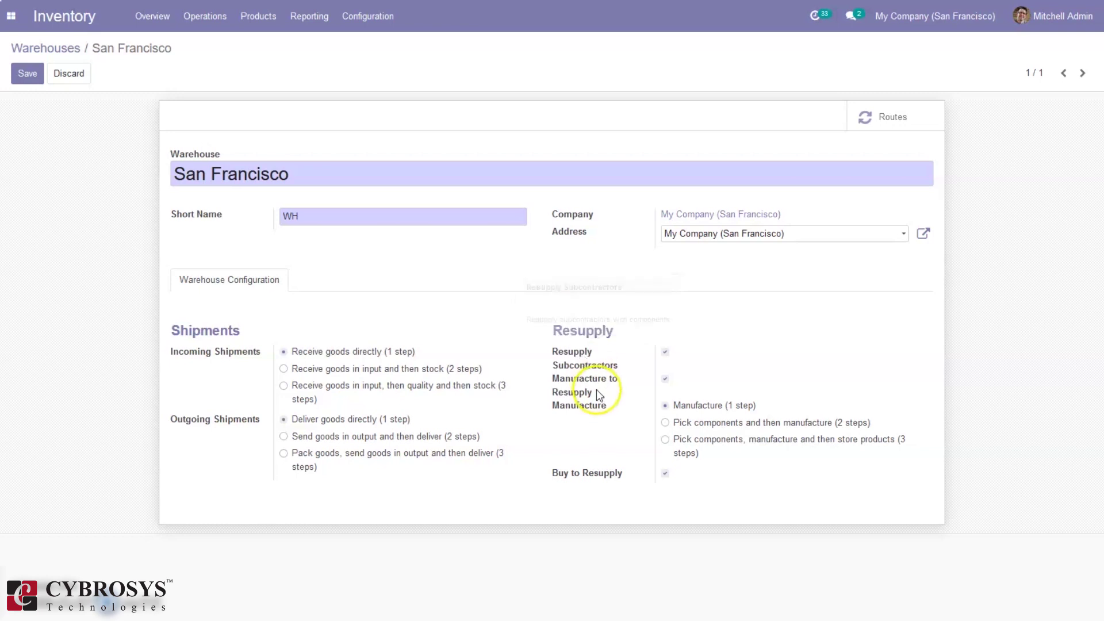
mouse_move(598, 394)
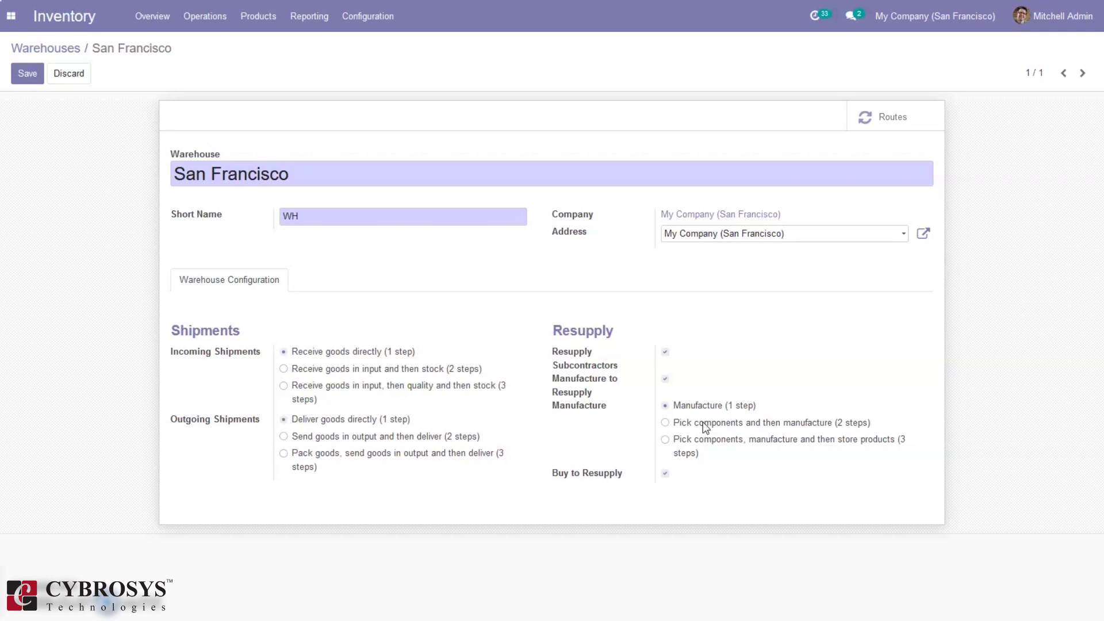
left_click(705, 444)
left_click(34, 78)
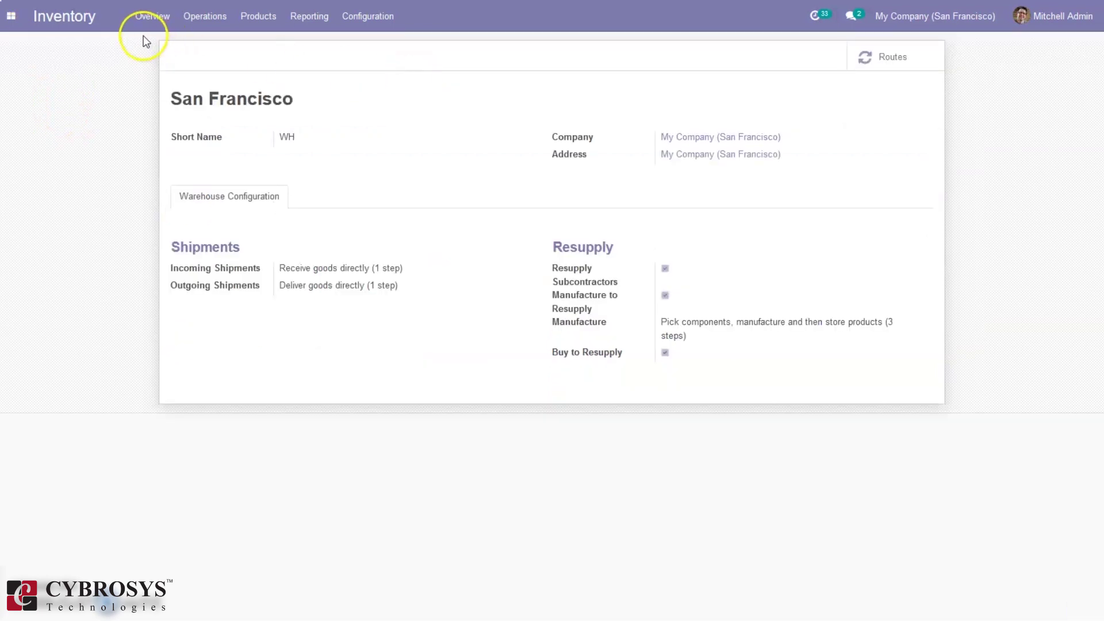
Step: Open a blank transfer form for the Store Finished Product operation from the Inventory overview and check its locations
left_click(141, 18)
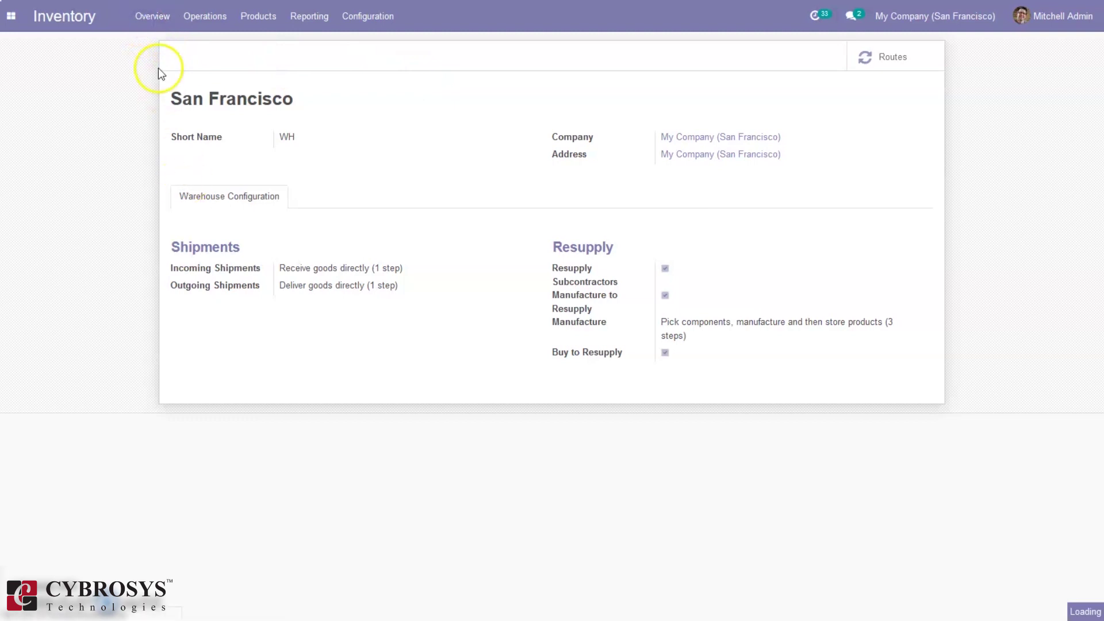
left_click(148, 17)
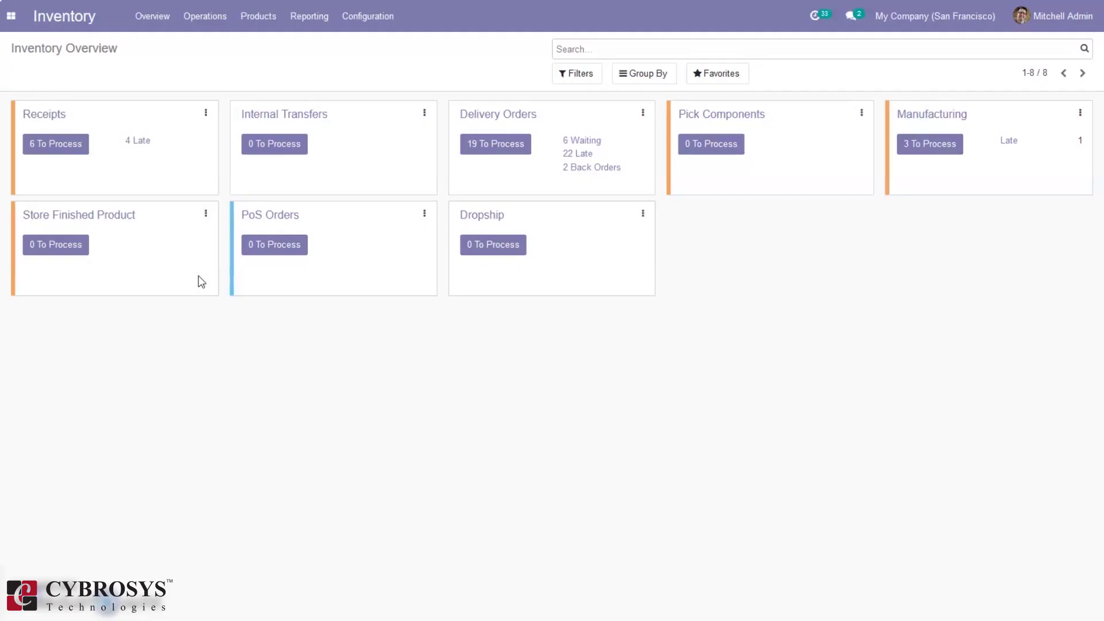
left_click(69, 221)
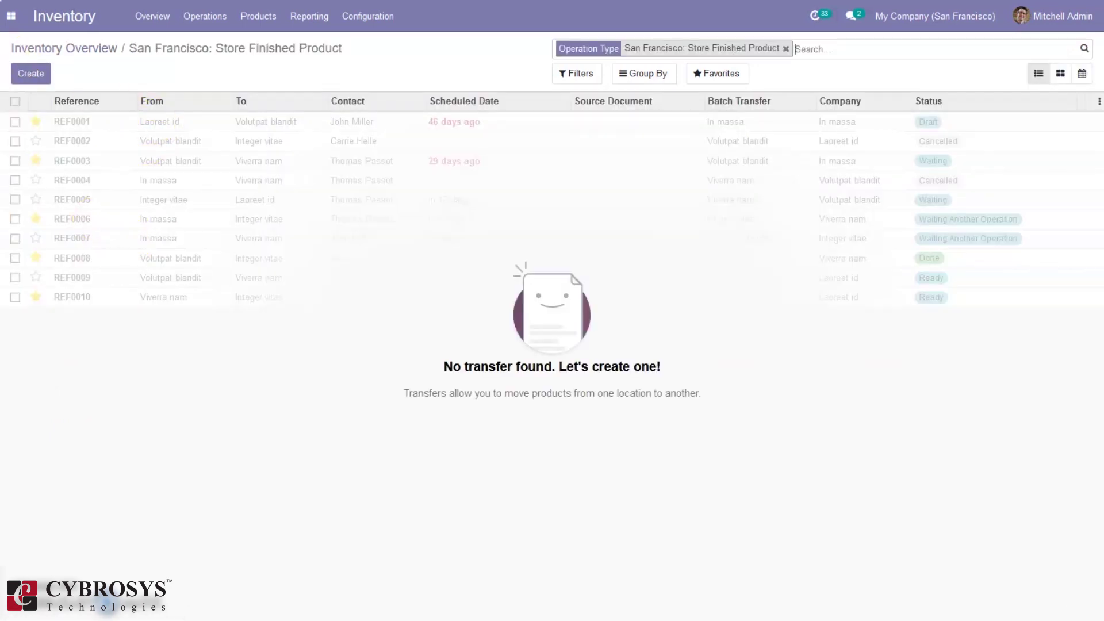
left_click(26, 72)
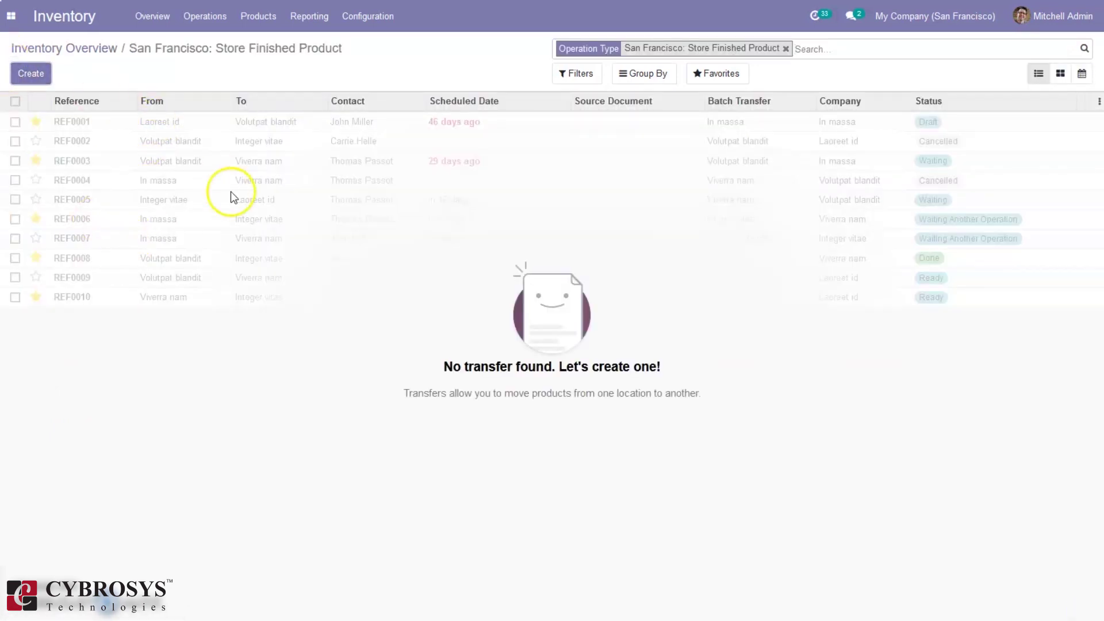
left_click(338, 164)
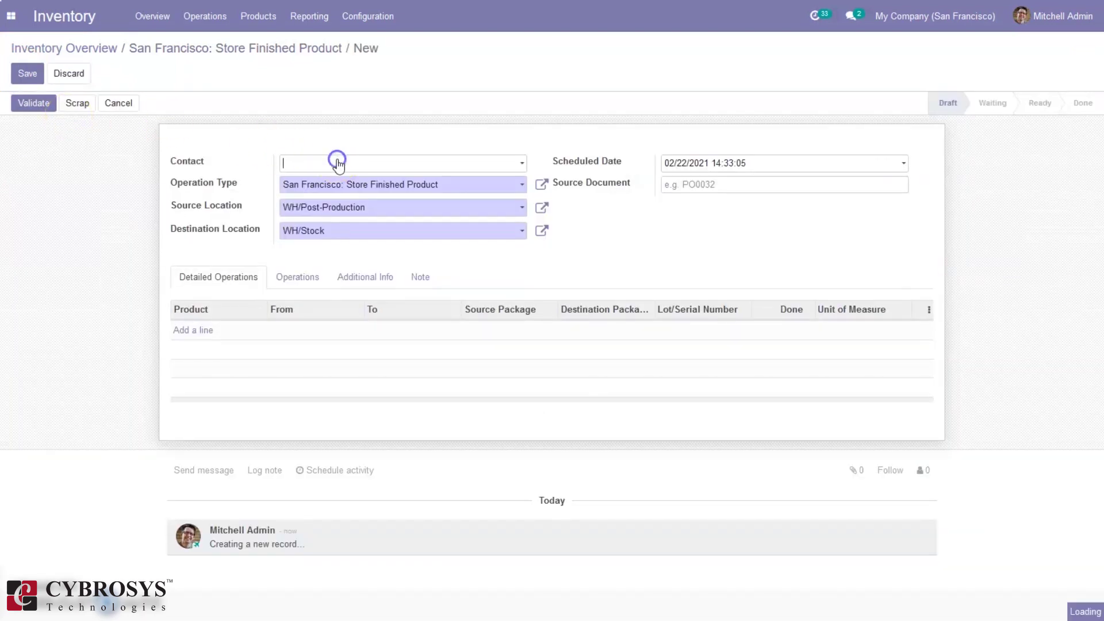
left_click(148, 239)
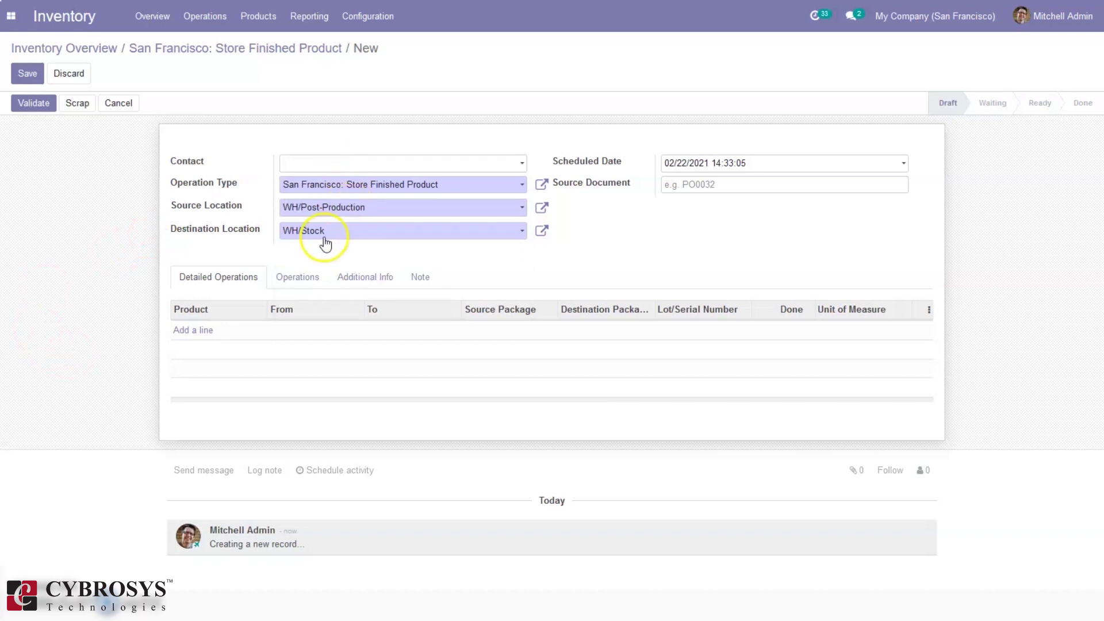
Step: Leave the transfer form and view the San Francisco warehouse's routes from its record
left_click(344, 17)
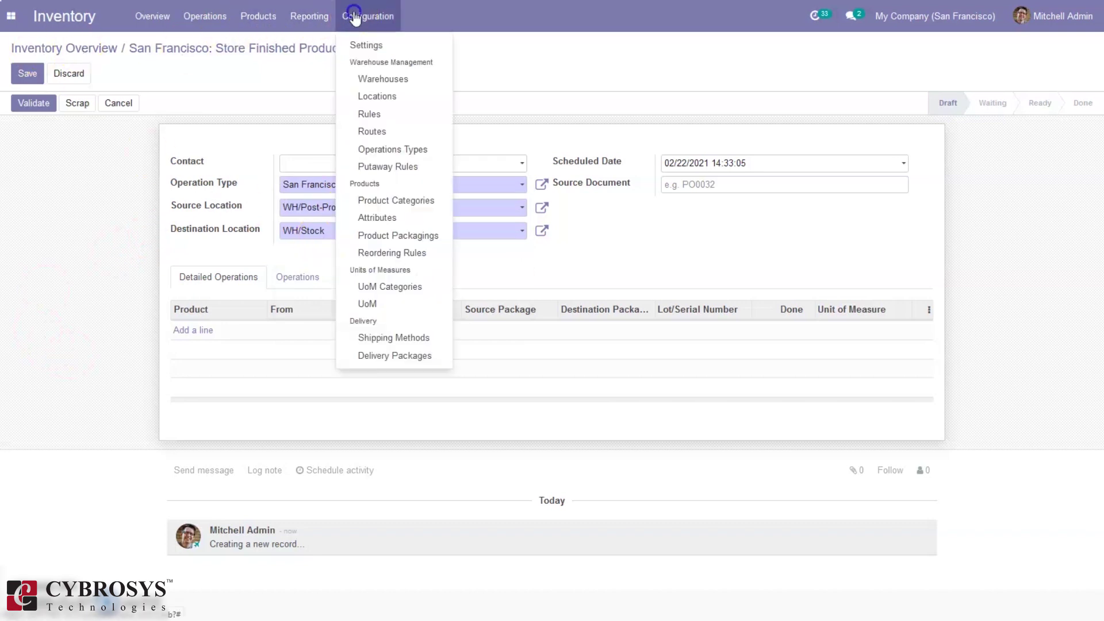
left_click(393, 81)
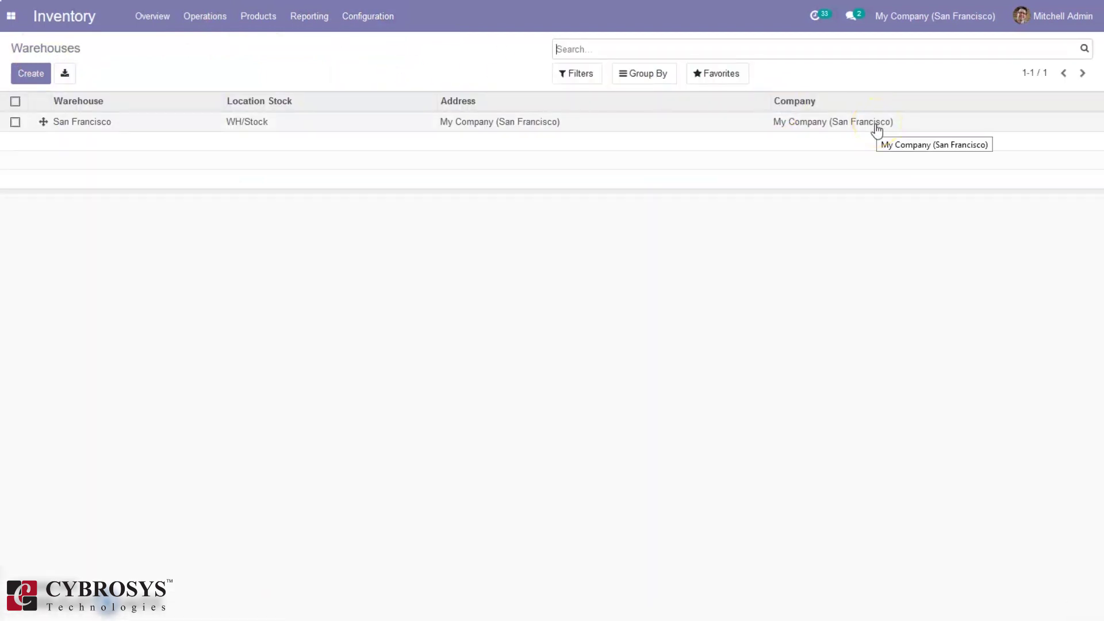
left_click(731, 132)
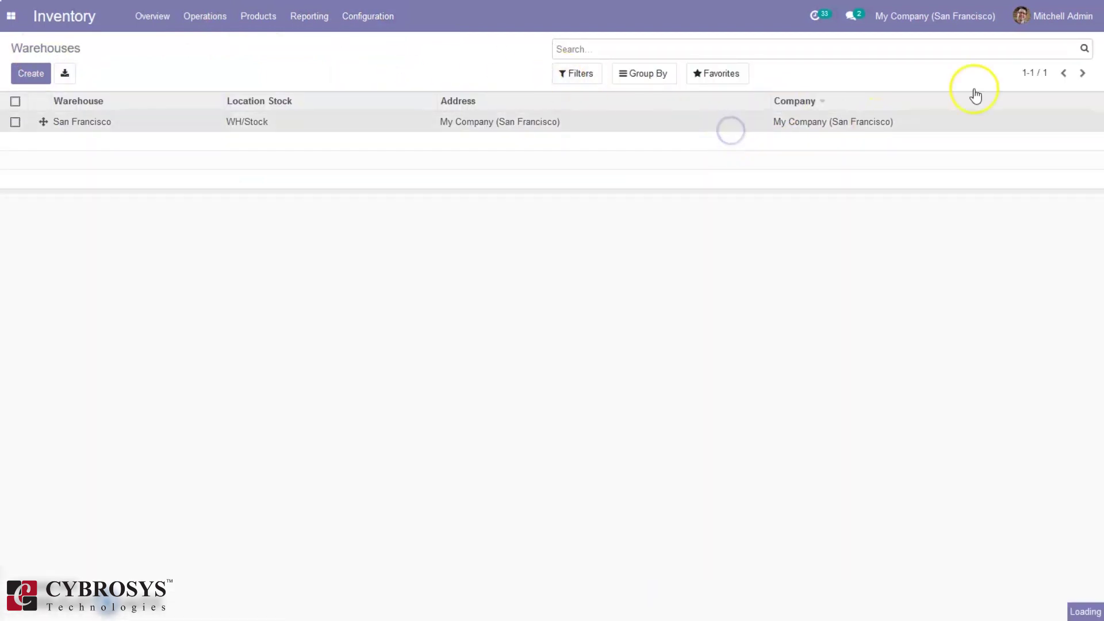
left_click(857, 131)
left_click(883, 115)
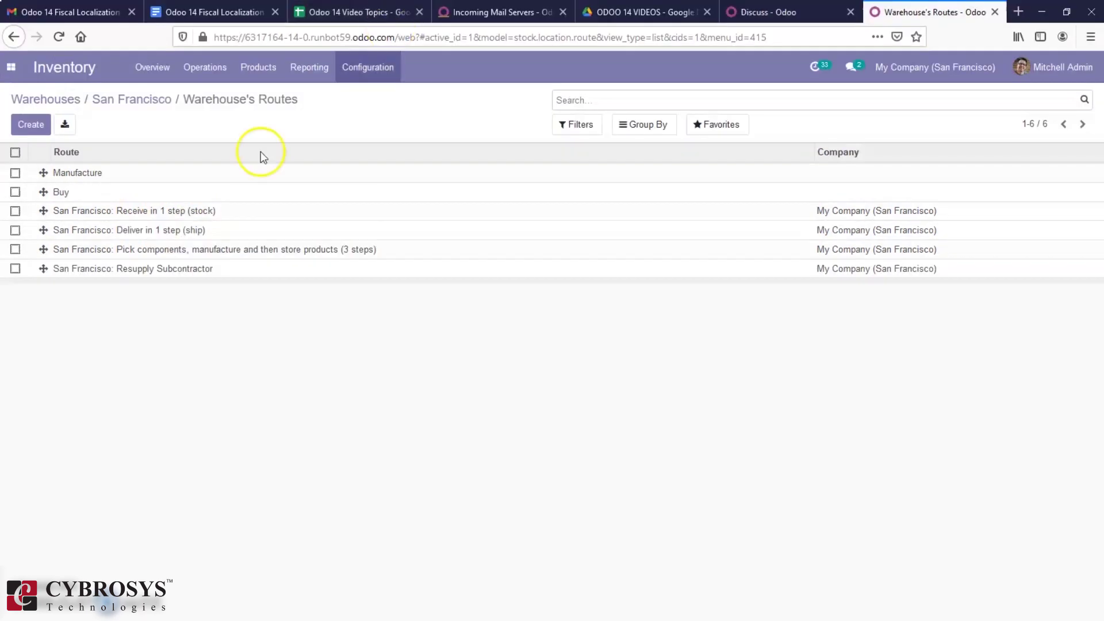
Step: Create a second warehouse with the default name and the short name WH2, and save it
left_click(367, 68)
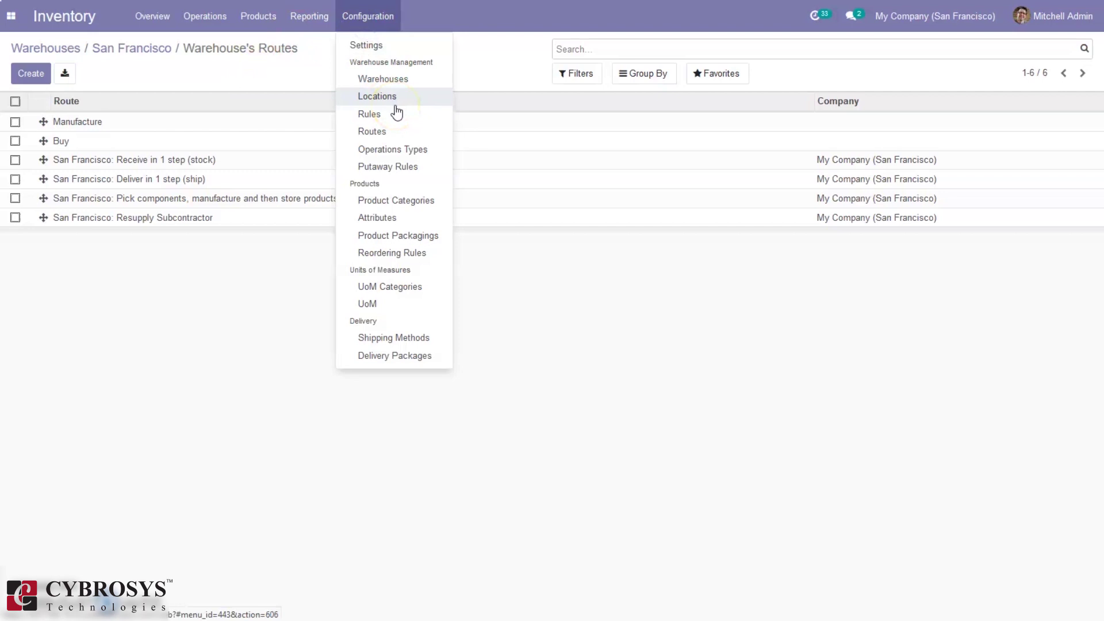
left_click(388, 80)
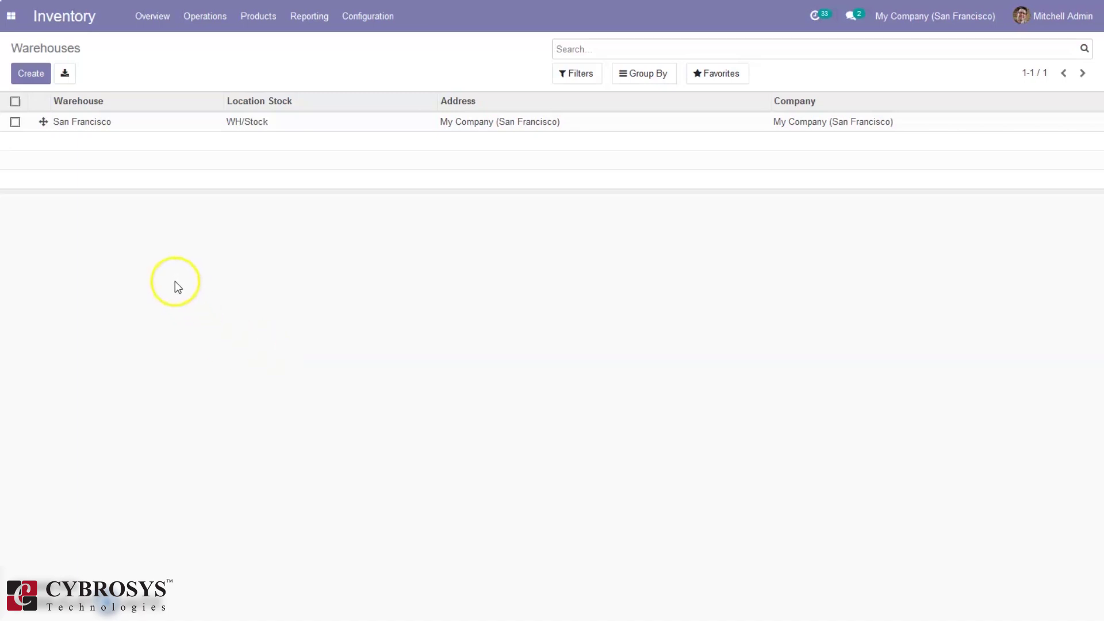
left_click(34, 75)
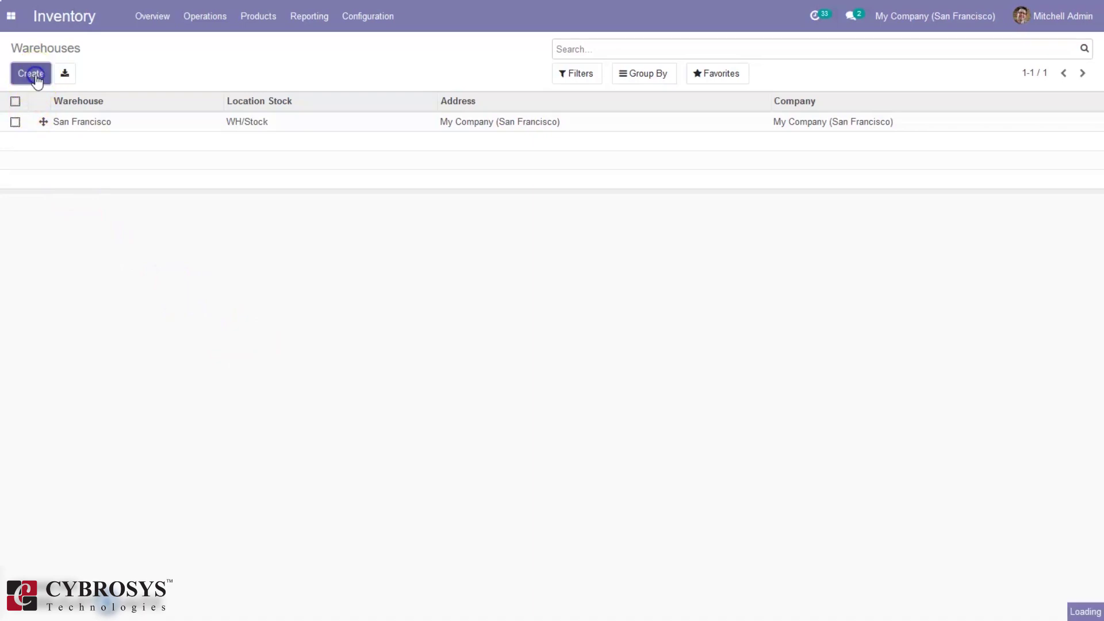
left_click(355, 115)
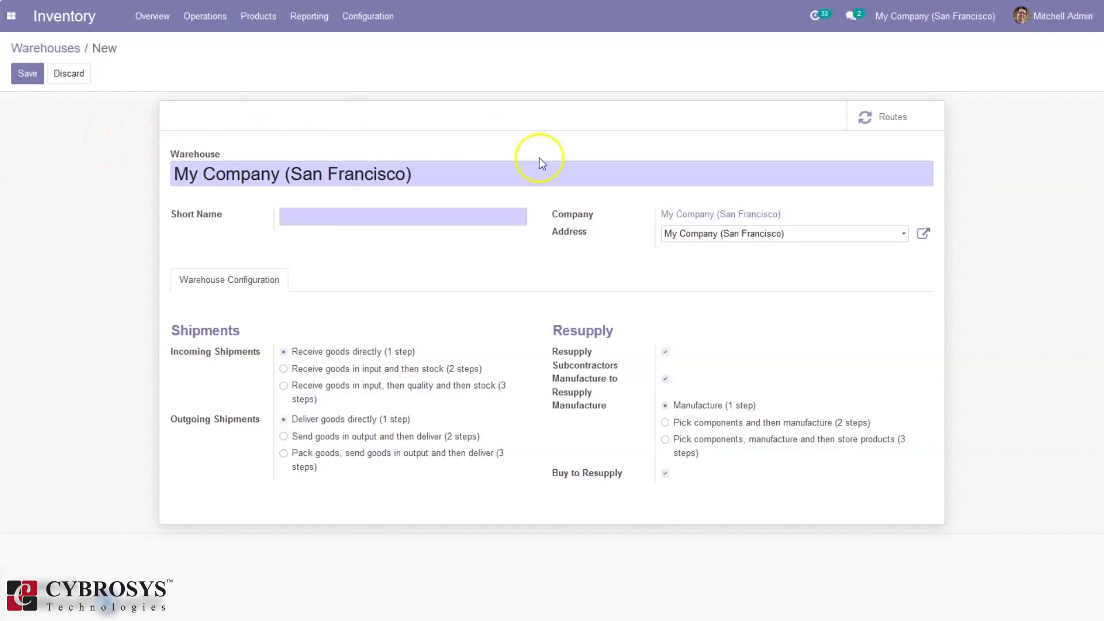
left_click(320, 219)
type("WH2")
left_click(26, 72)
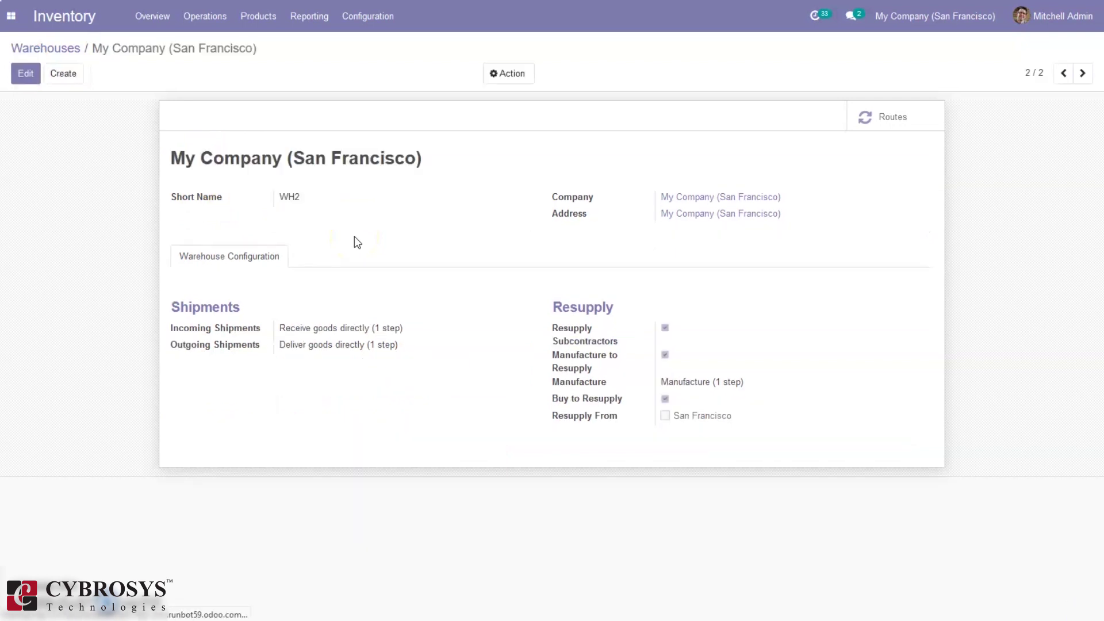
Step: Set the San Francisco warehouse to resupply from My Company (San Francisco) and save the record
left_click(48, 51)
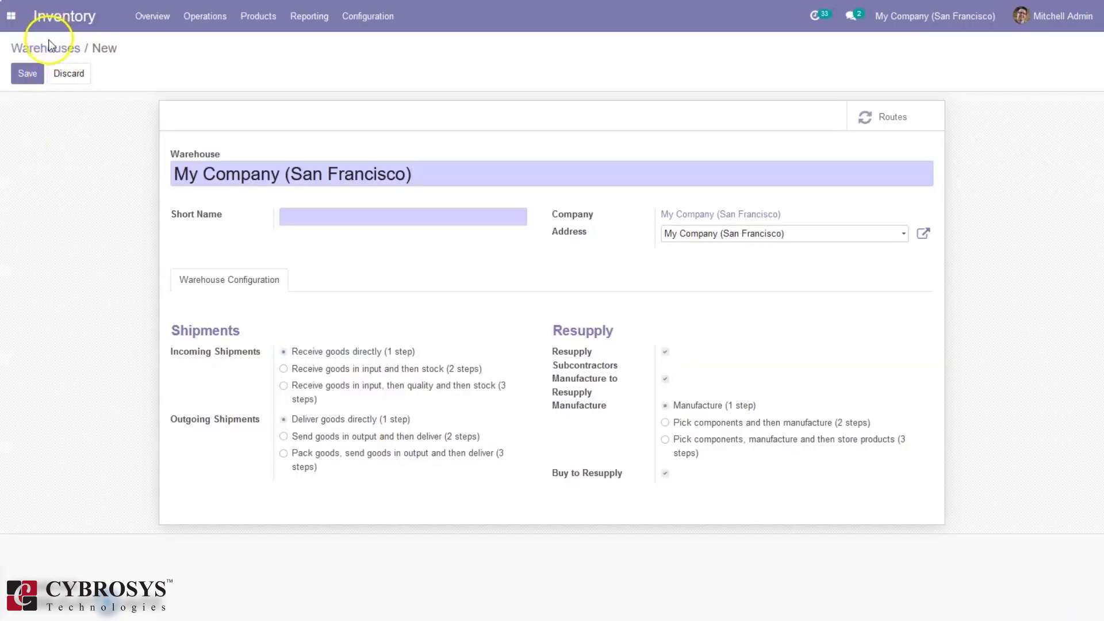
left_click(50, 50)
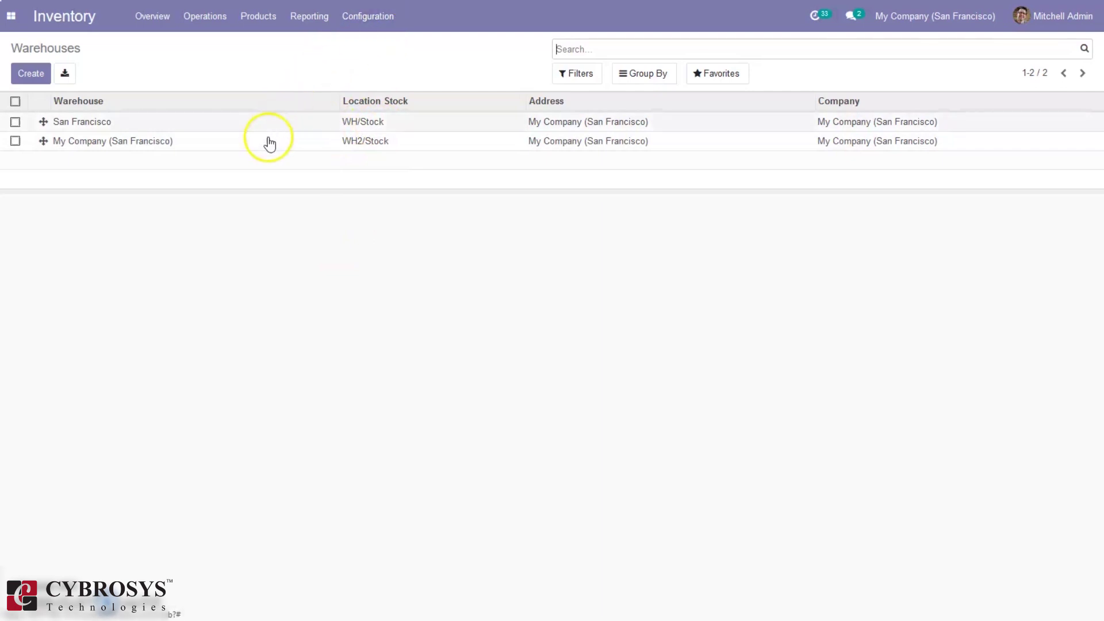
left_click(264, 122)
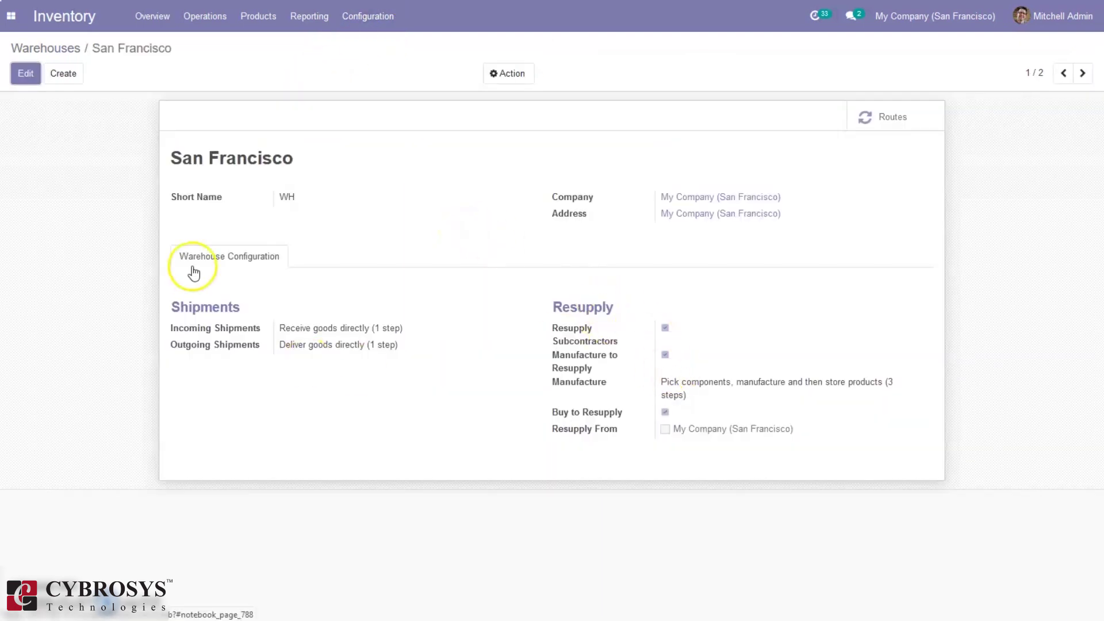
left_click(24, 73)
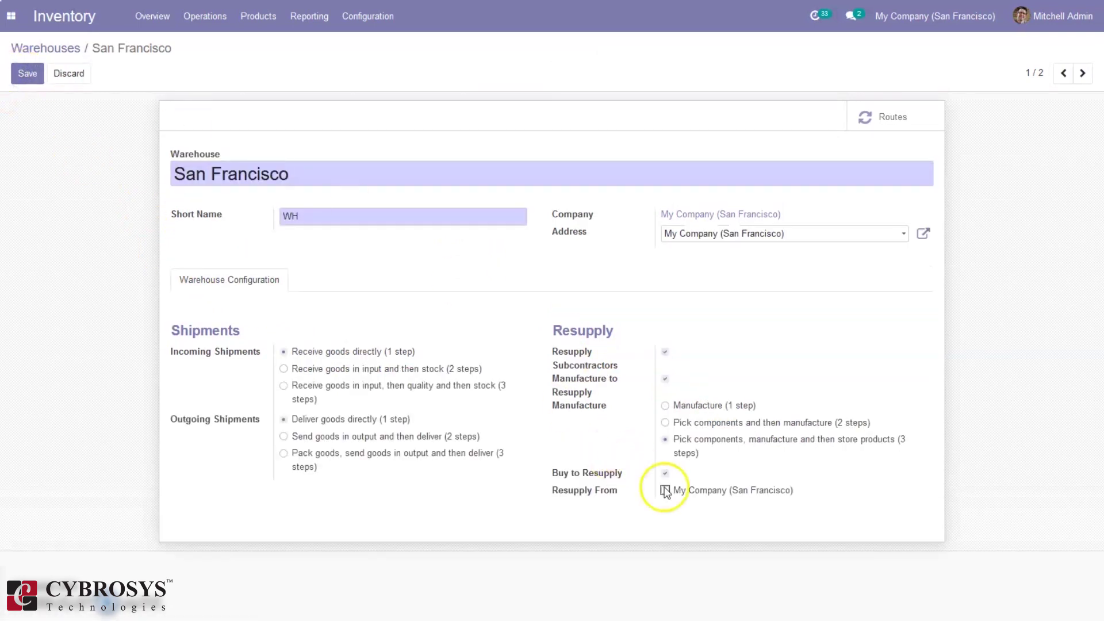
left_click(665, 490)
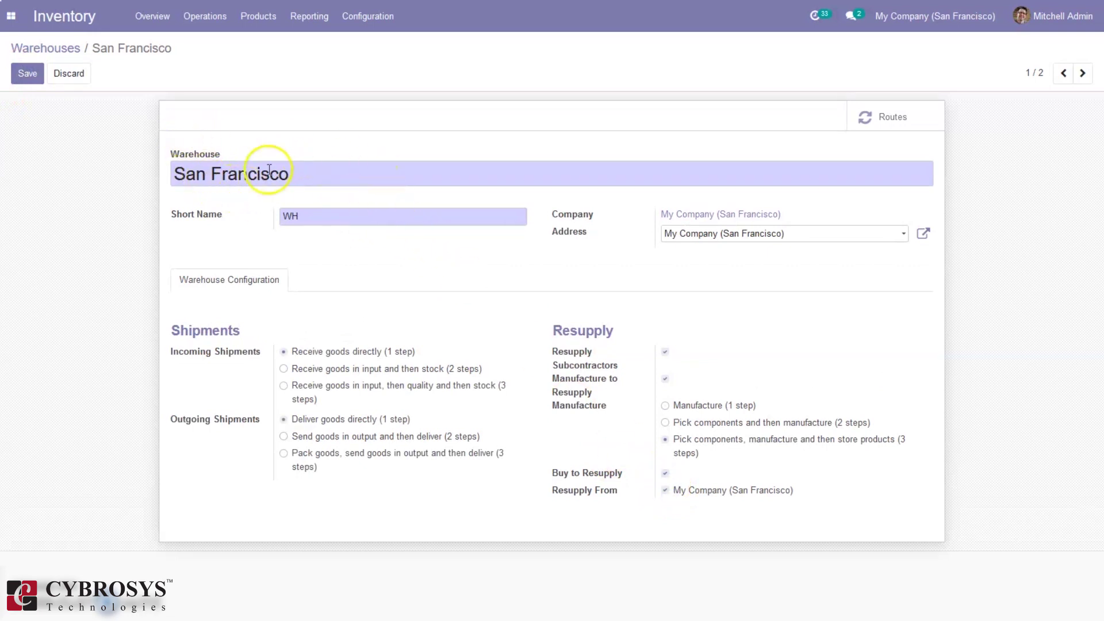
left_click(27, 73)
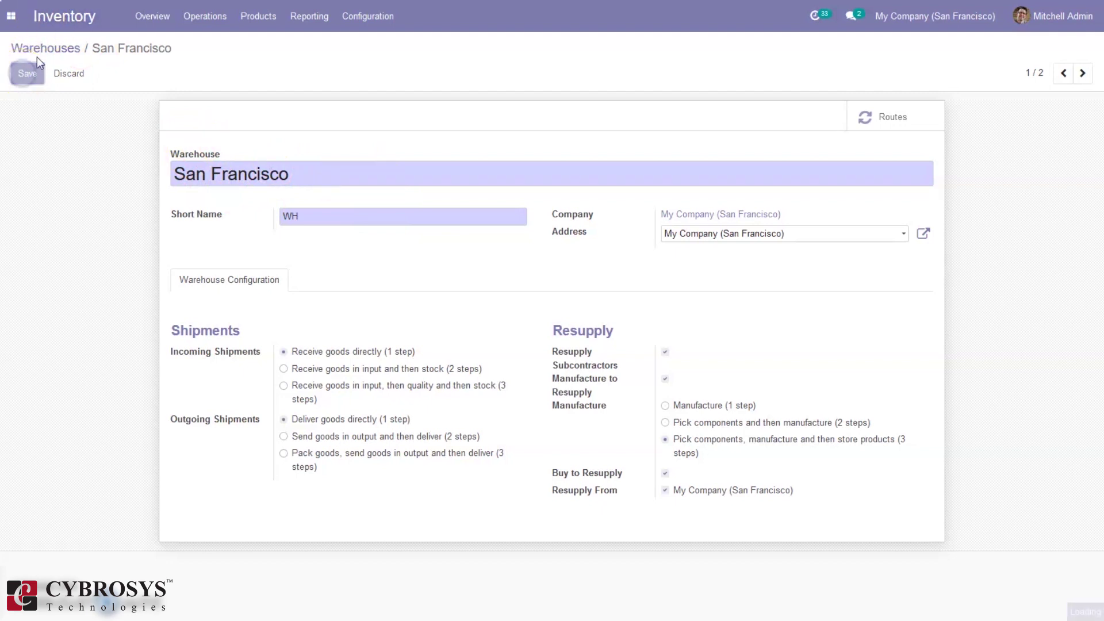
Step: Open the Locations list and remove the Internal filter to show all location types
left_click(355, 19)
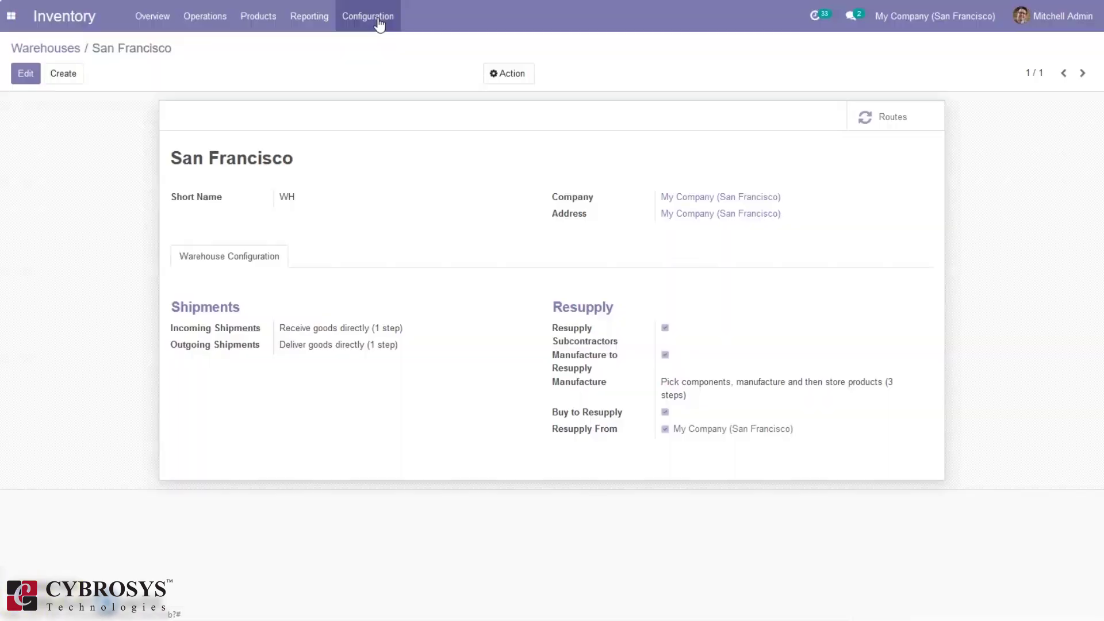
left_click(380, 17)
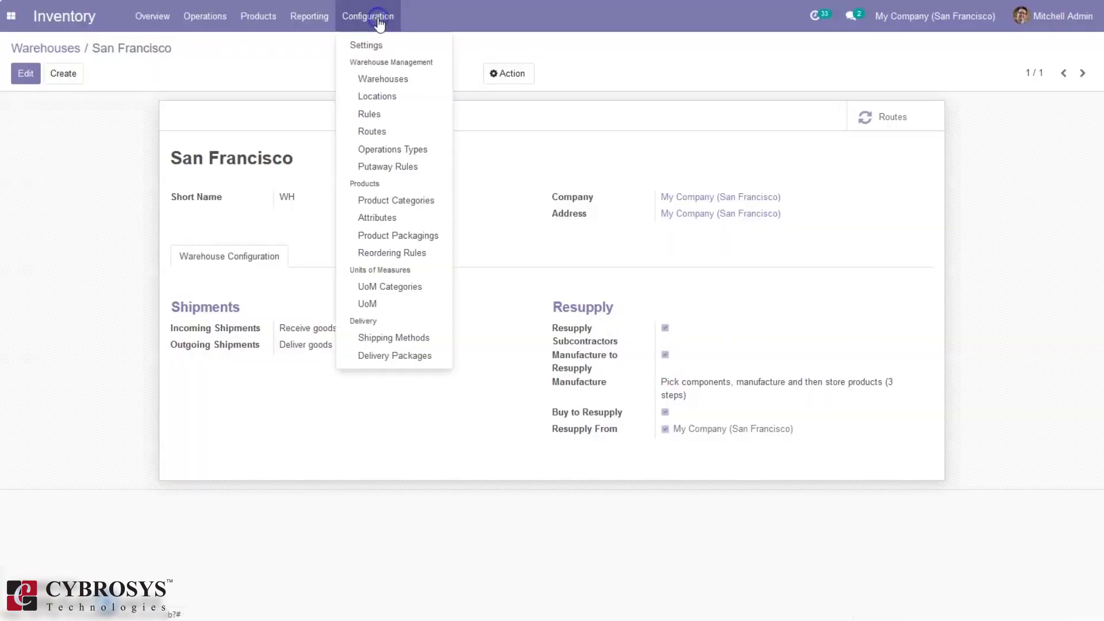
left_click(404, 97)
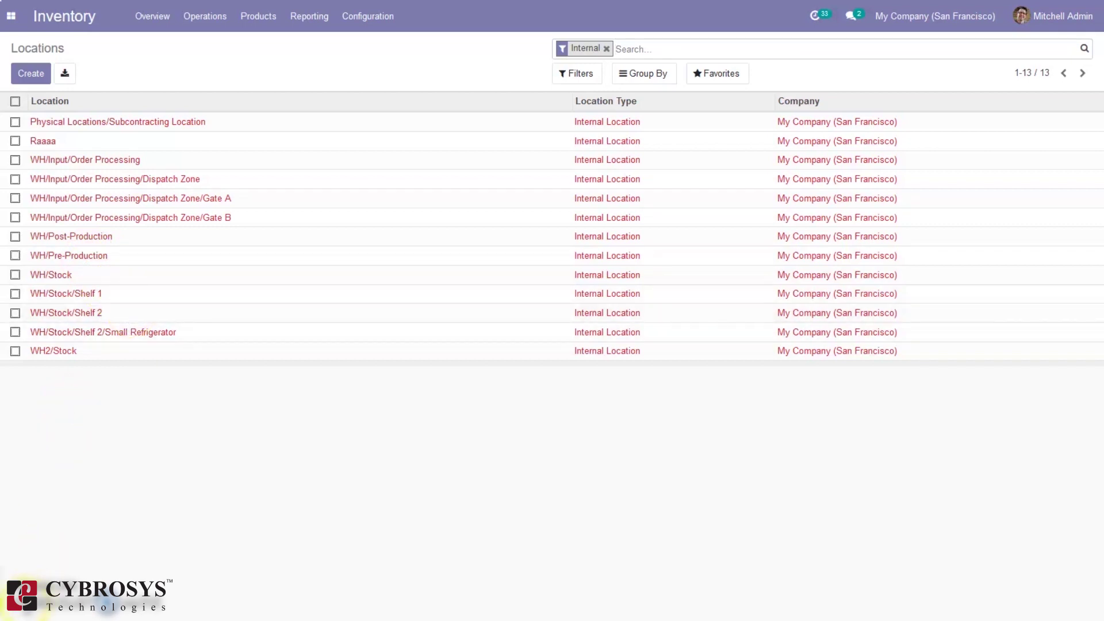
left_click(117, 456)
left_click(607, 49)
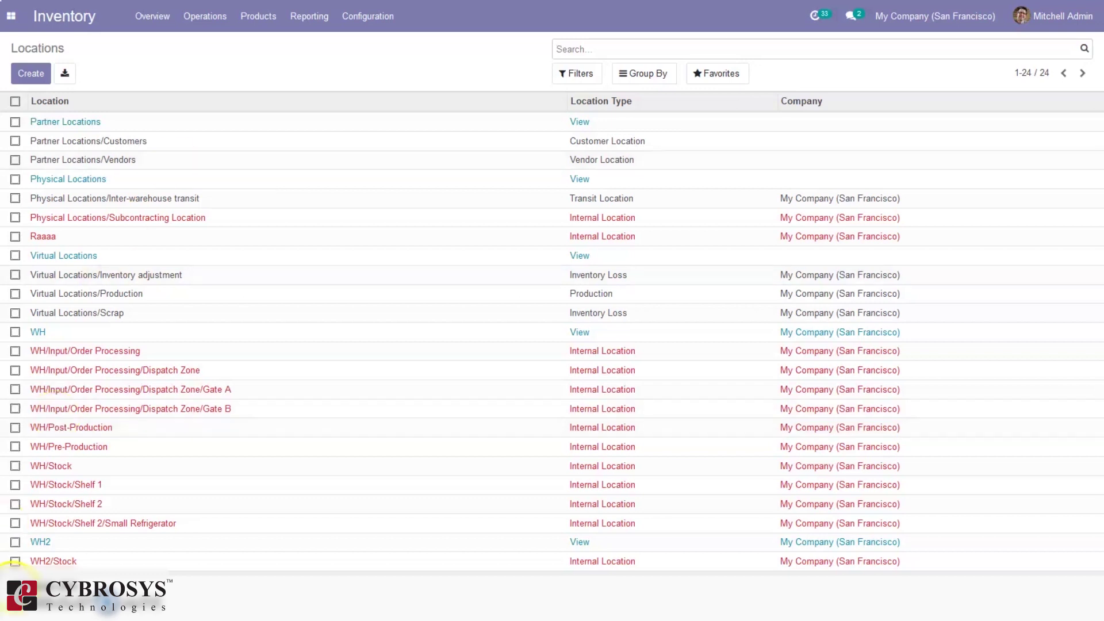
Step: Start a new location named shelf3 with Physical Locations as its parent location
left_click(287, 255)
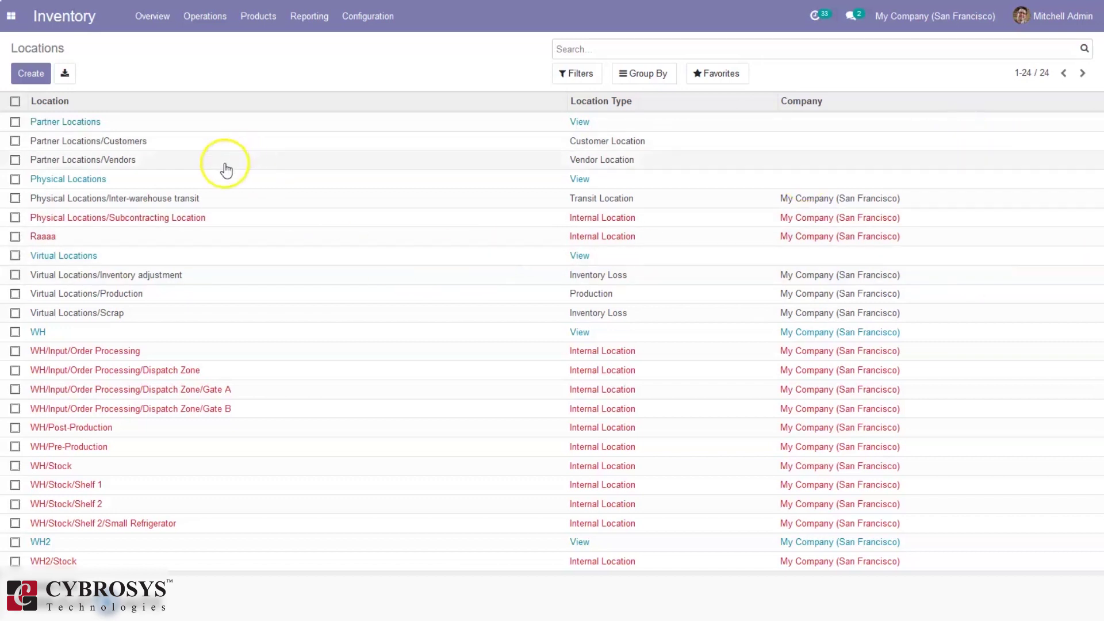
left_click(33, 75)
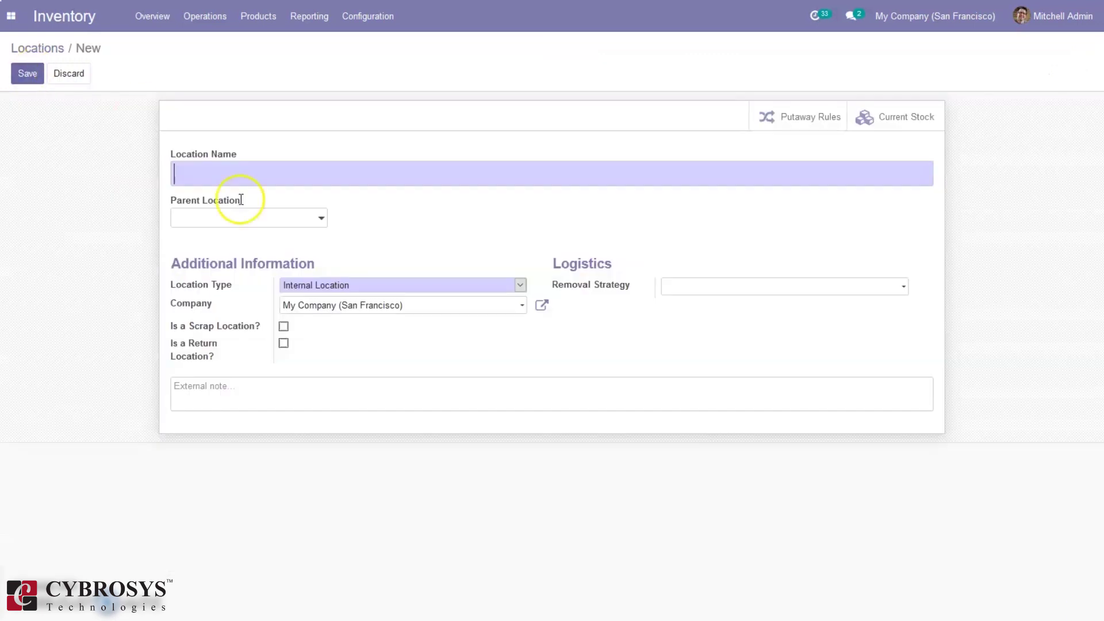
type("n")
key("BackSpace")
type("shelh")
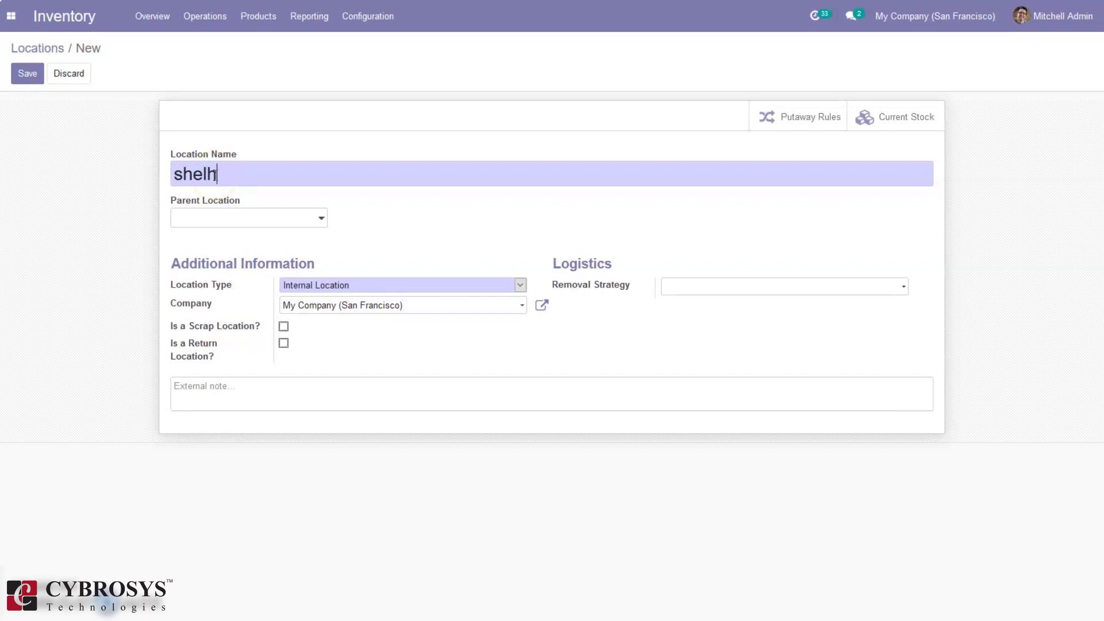
key("BackSpace")
type("f3")
left_click(243, 218)
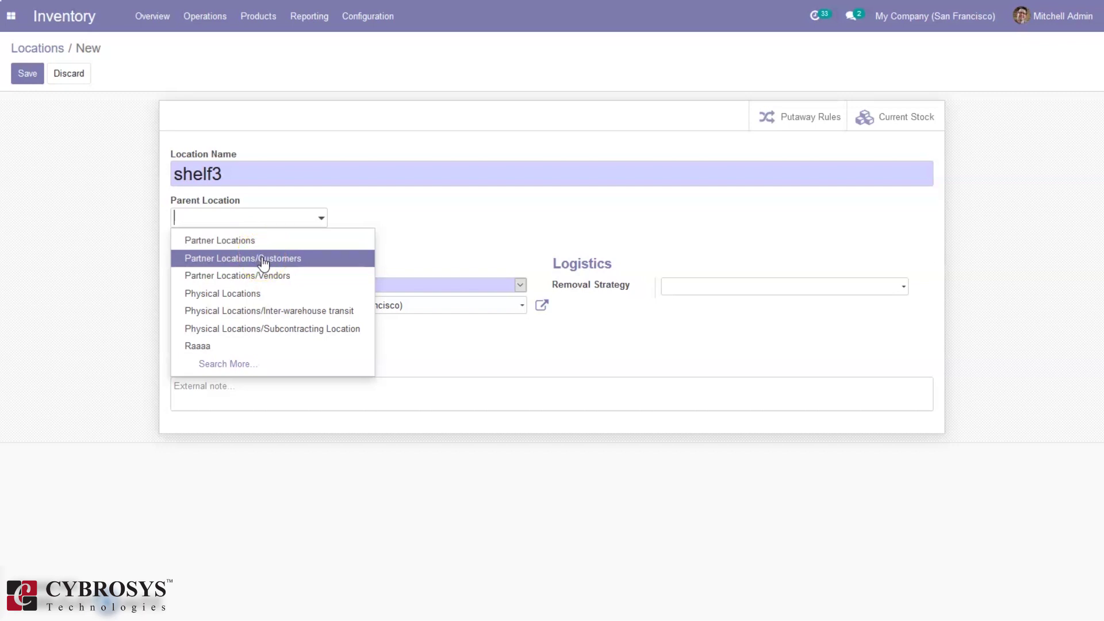
left_click(238, 294)
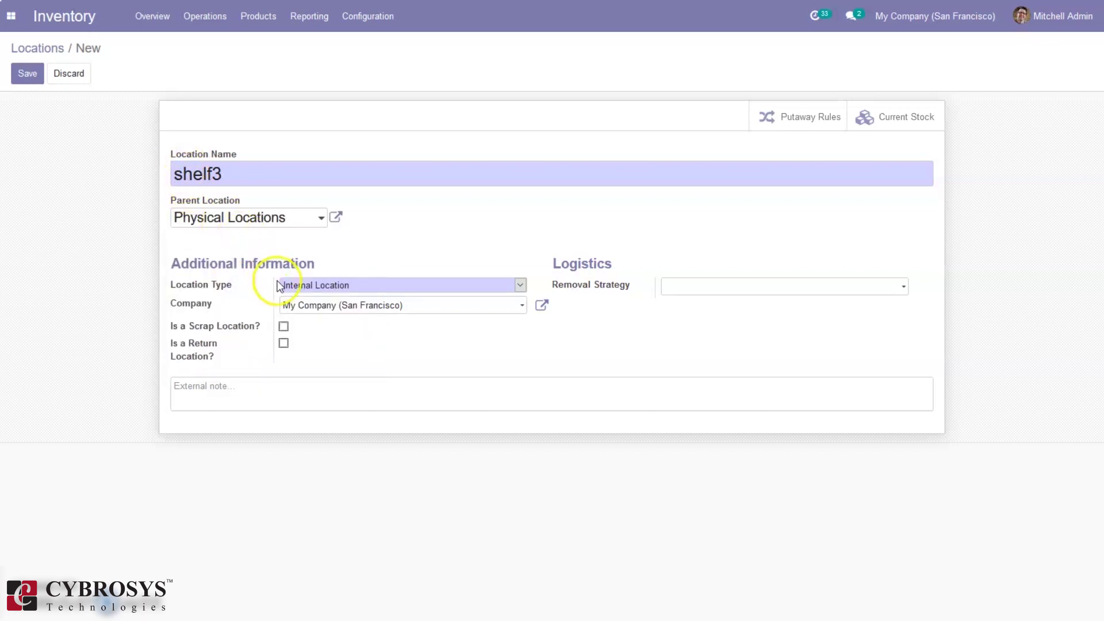
Step: Review the available location types for shelf3 and choose Internal Location
left_click(315, 293)
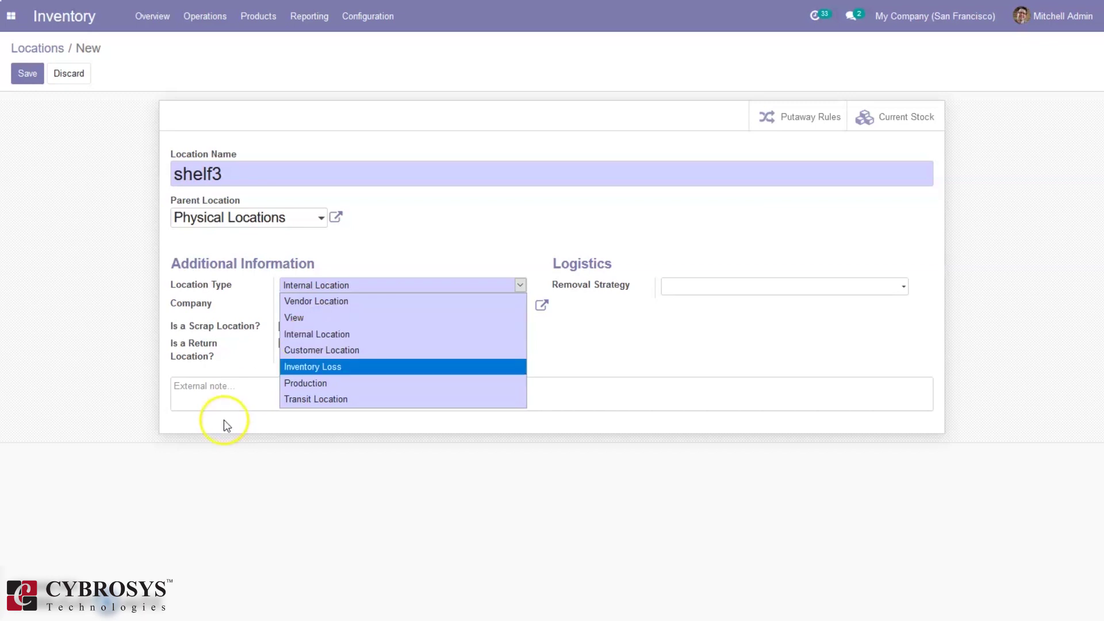
left_click(179, 504)
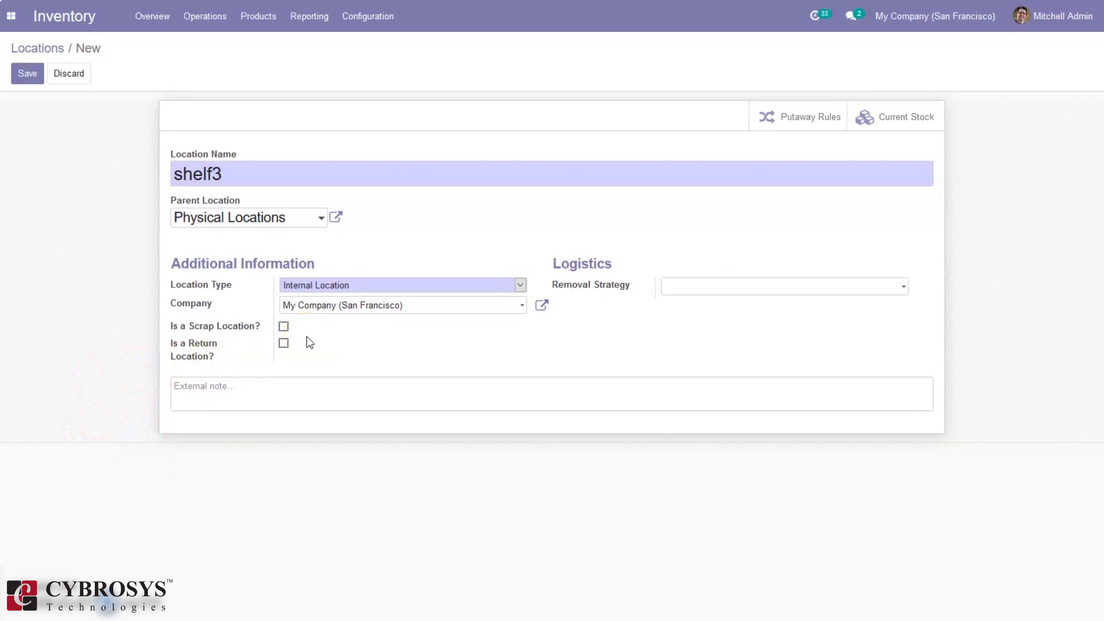
left_click(320, 286)
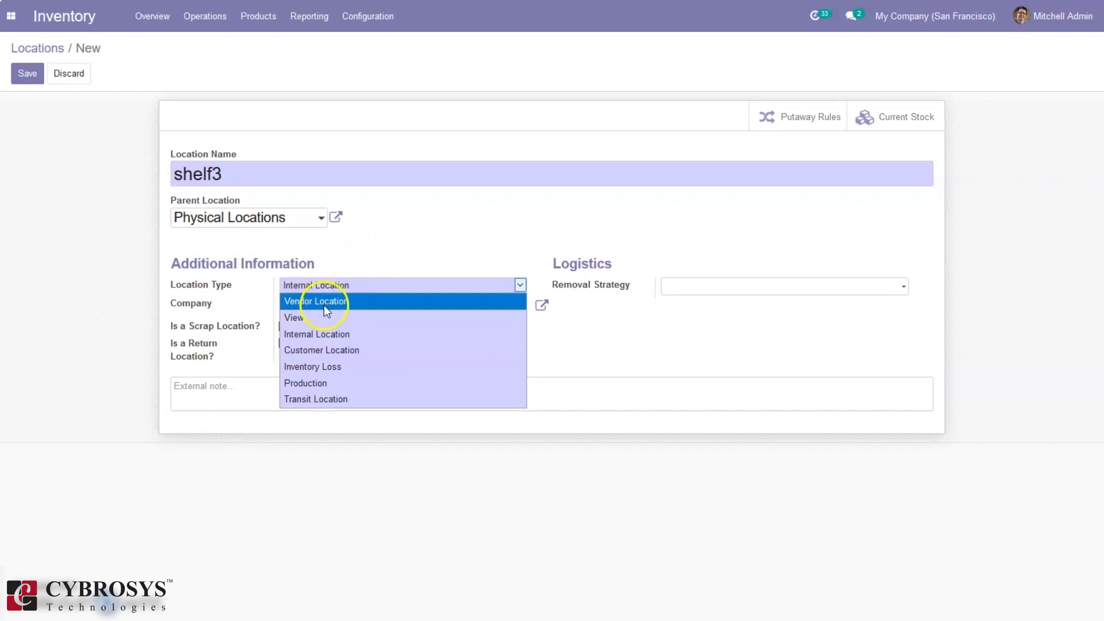
left_click(323, 341)
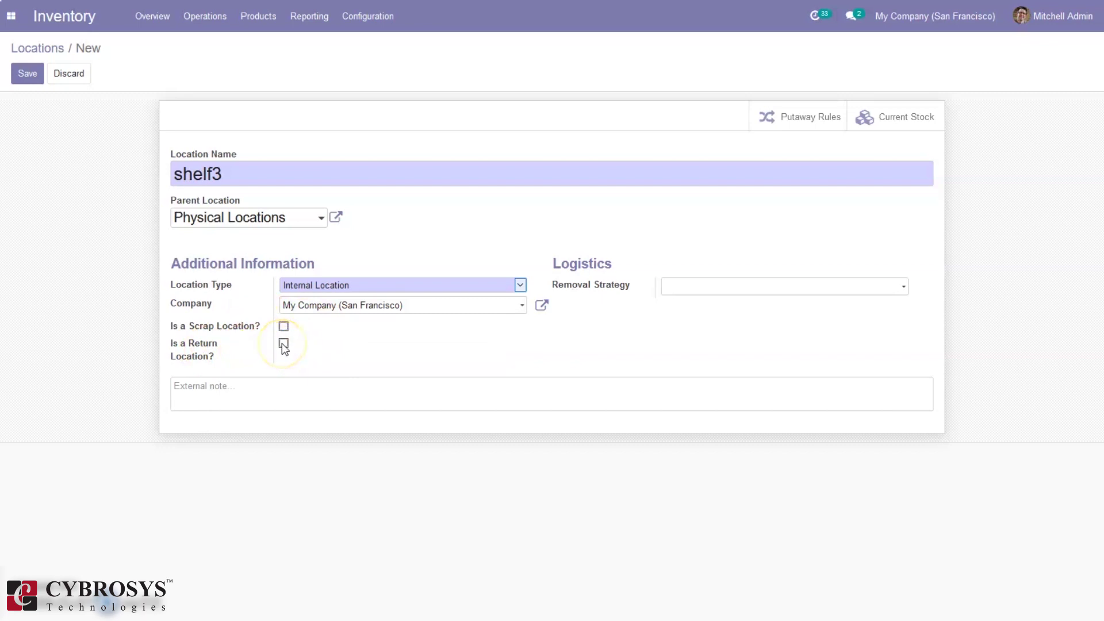
Step: Check the removal strategy options, leave the strategy empty, and save the shelf3 location
left_click(691, 287)
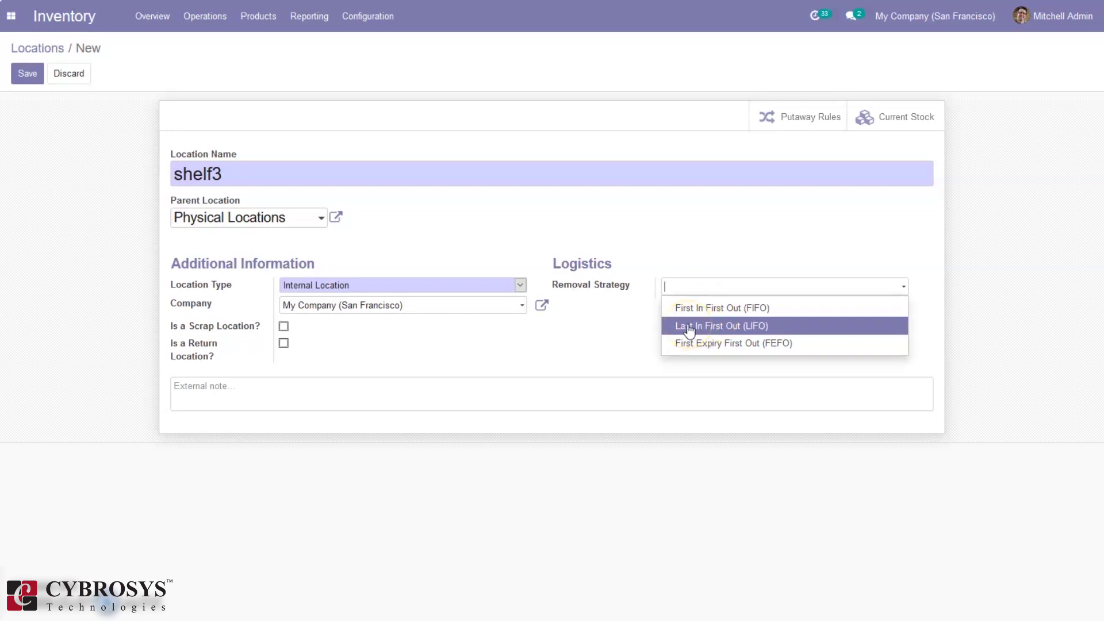
left_click(732, 287)
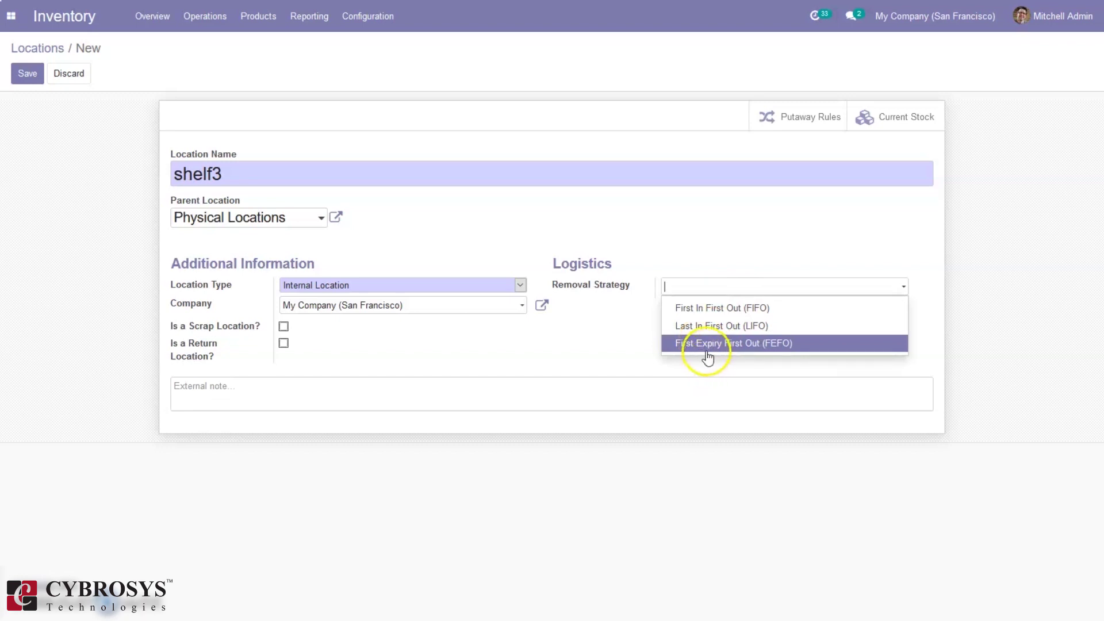
left_click(591, 163)
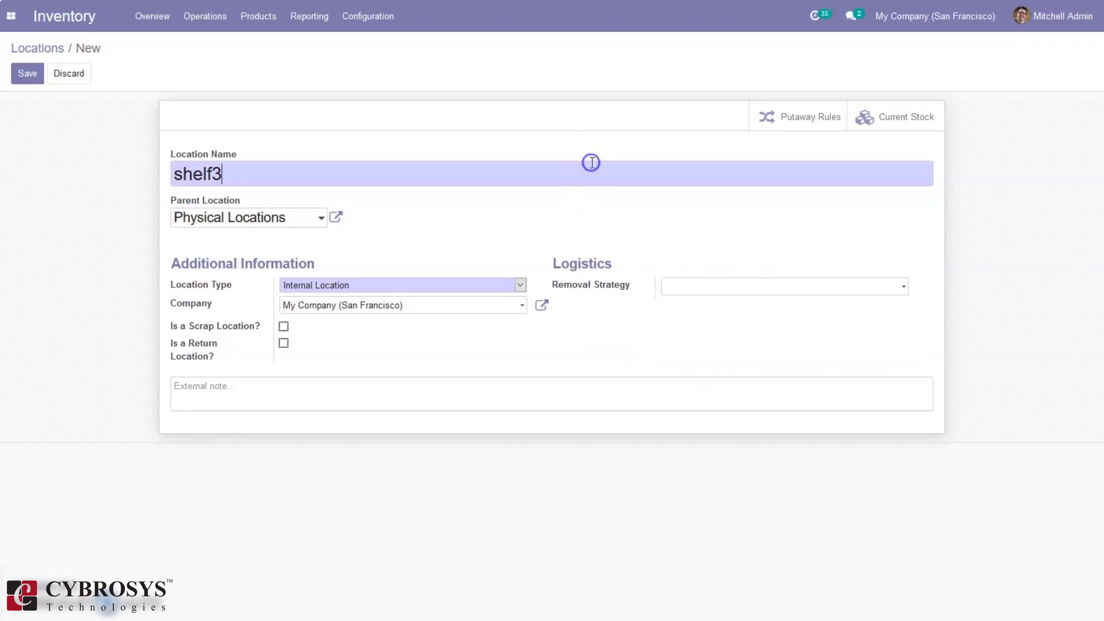
left_click(24, 68)
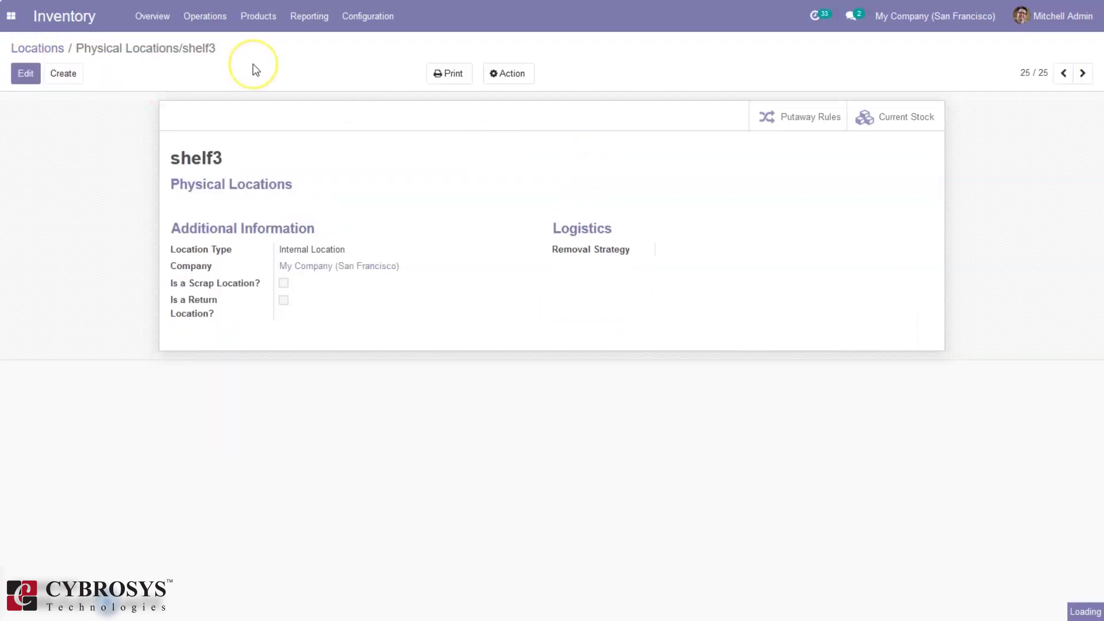
Step: View the current stock of shelf3 and return to the Locations list
left_click(876, 129)
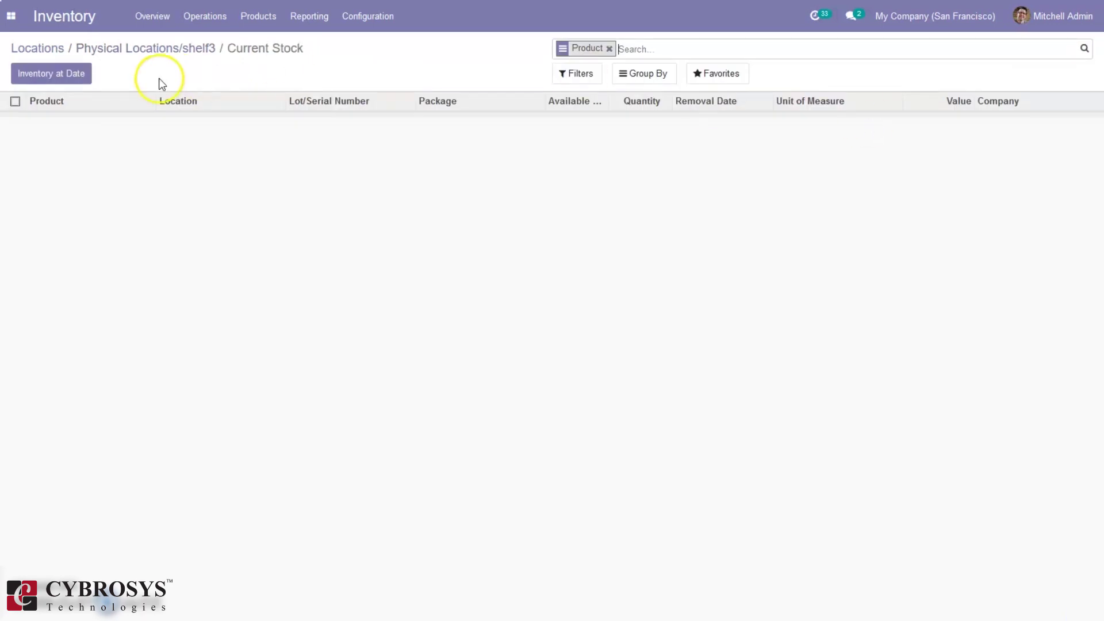
left_click(153, 48)
left_click(37, 49)
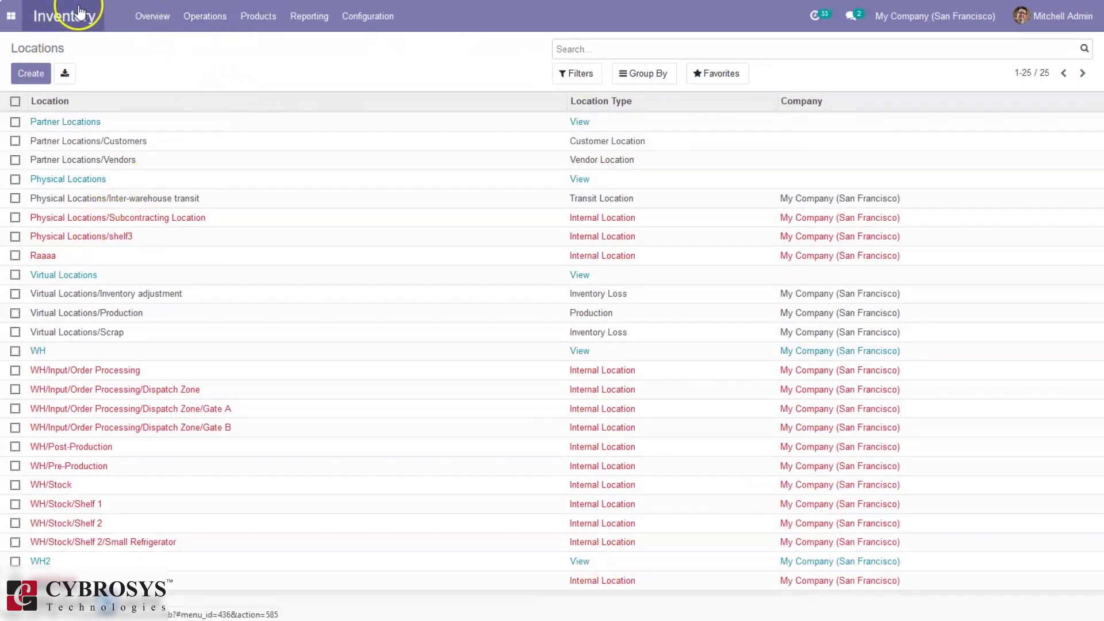
Step: Open the Routes list, view the San Francisco: Receive in 1 step (stock) route, and return to the list
left_click(401, 26)
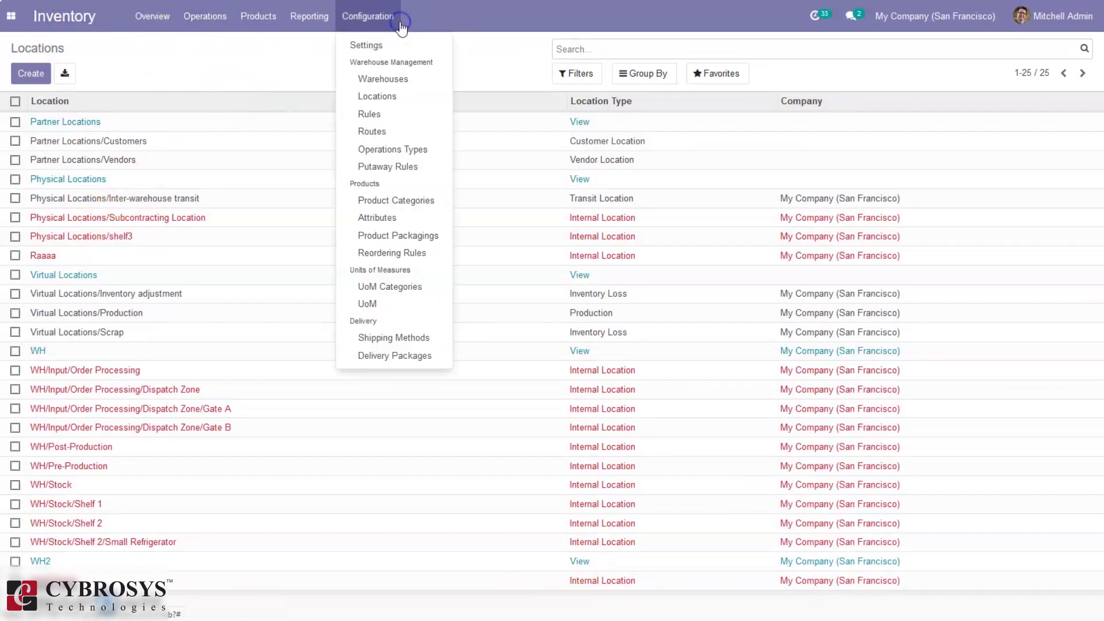
left_click(390, 118)
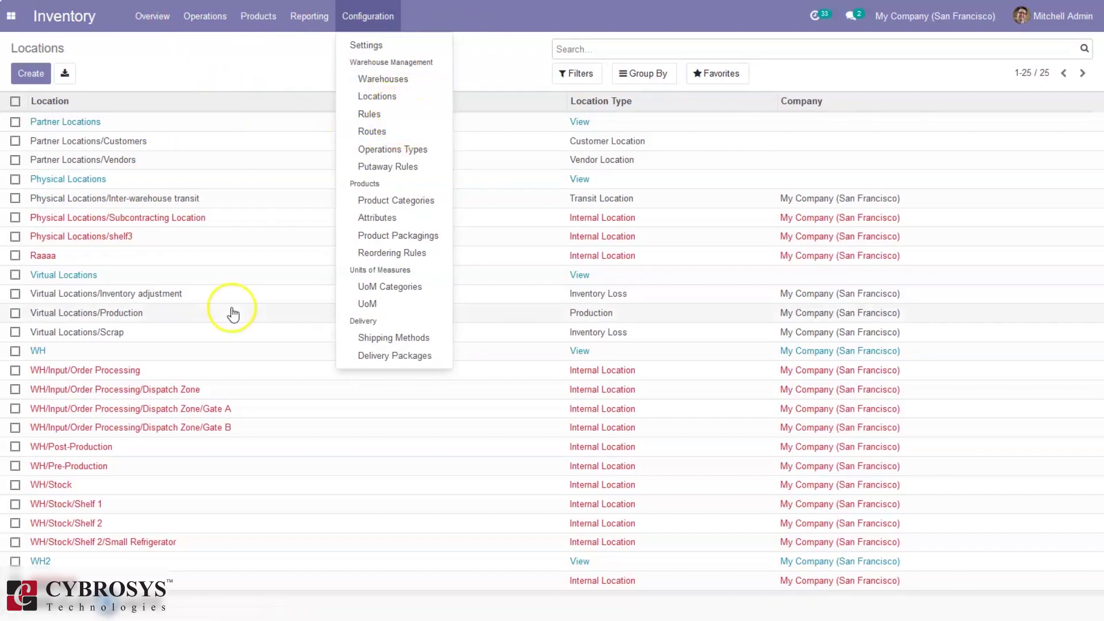
left_click(380, 134)
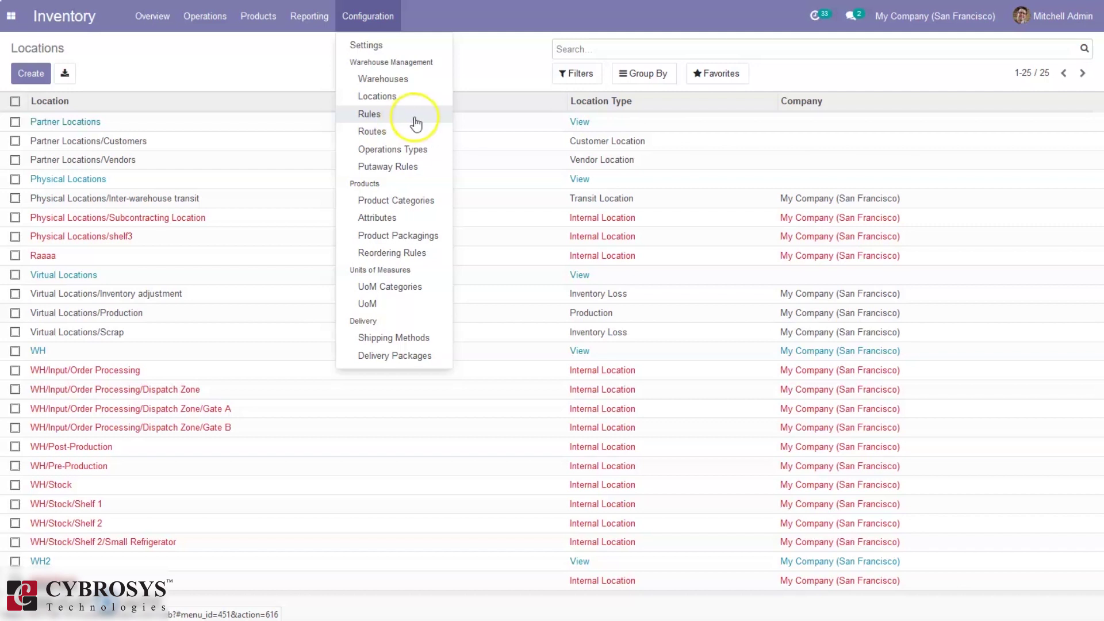
left_click(405, 118)
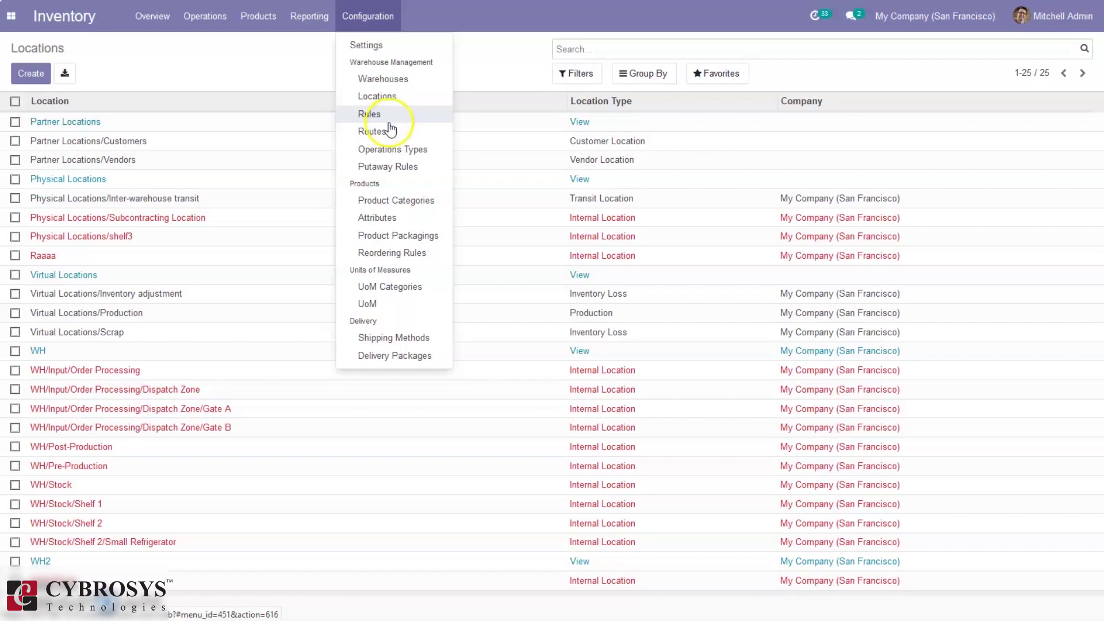
left_click(383, 132)
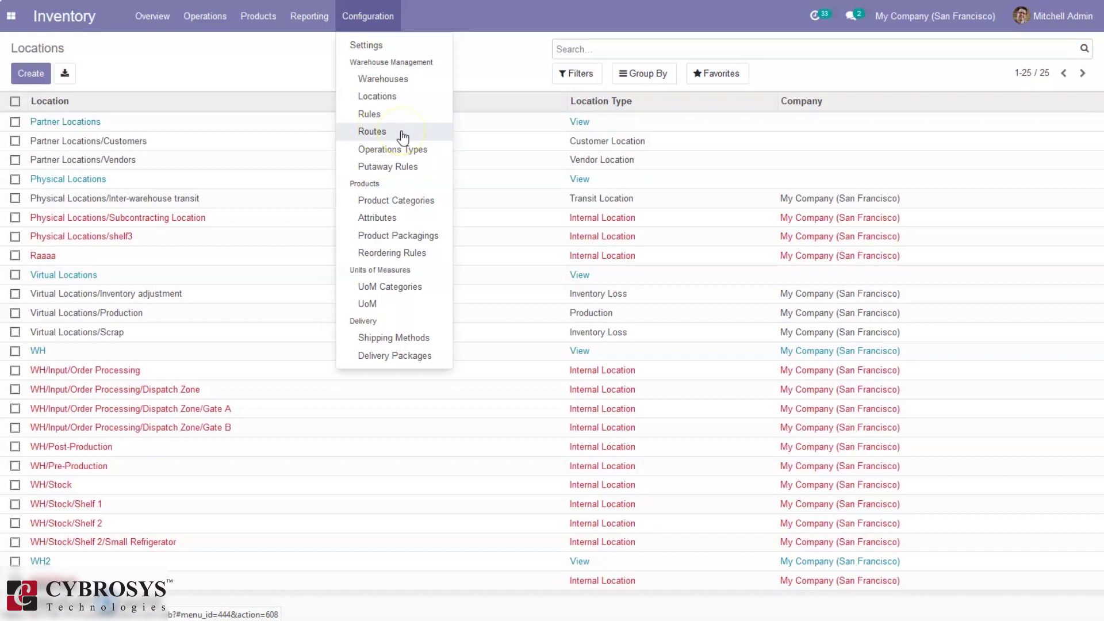
left_click(401, 132)
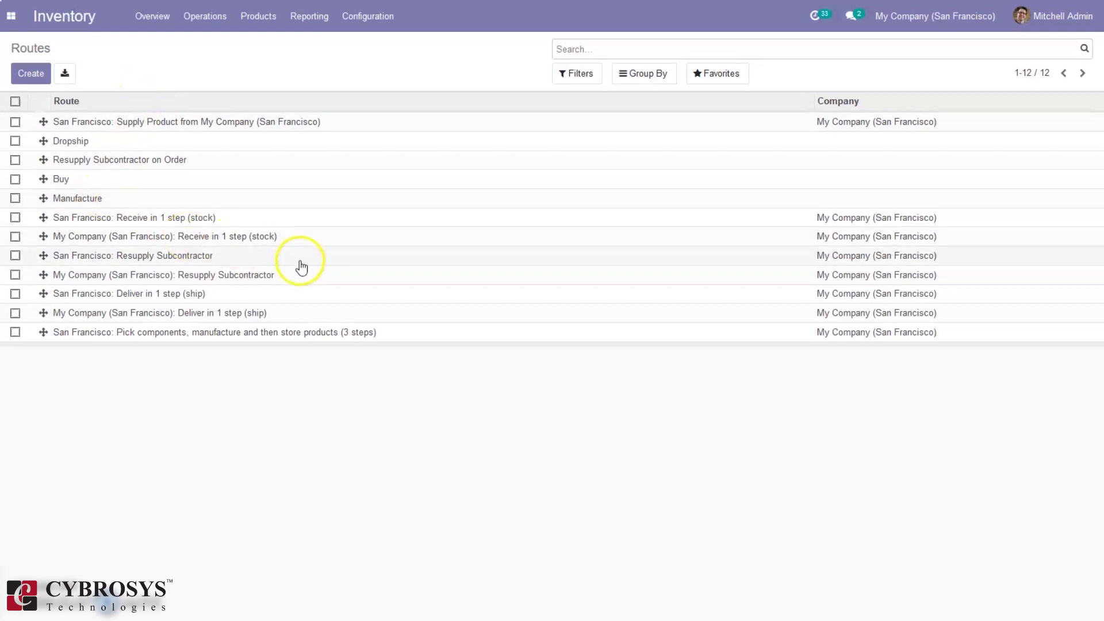
double_click(163, 219)
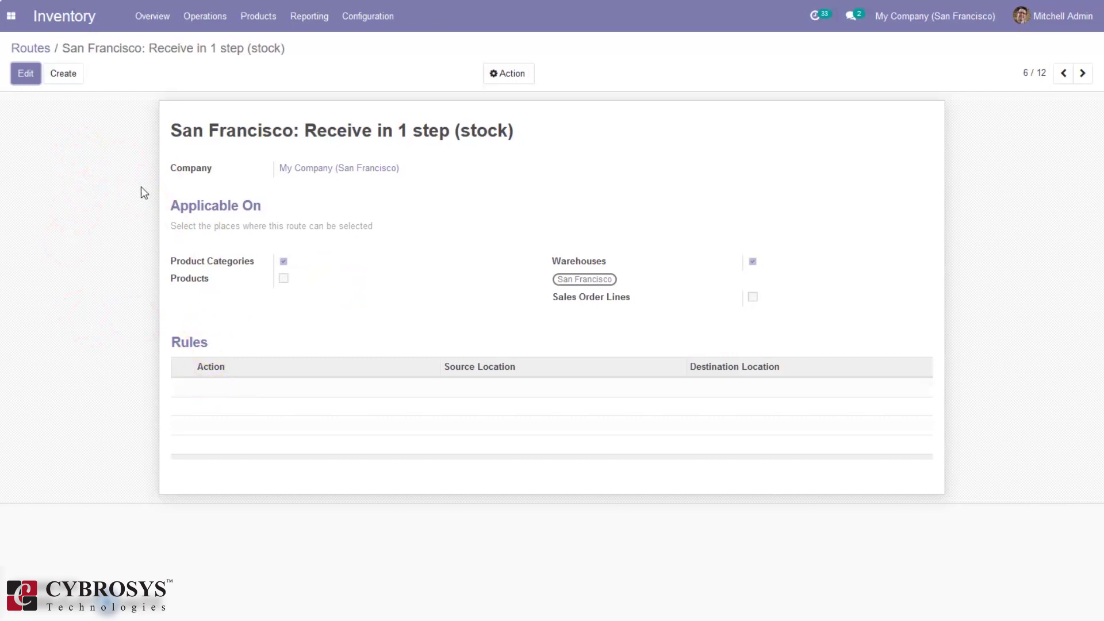
left_click(36, 47)
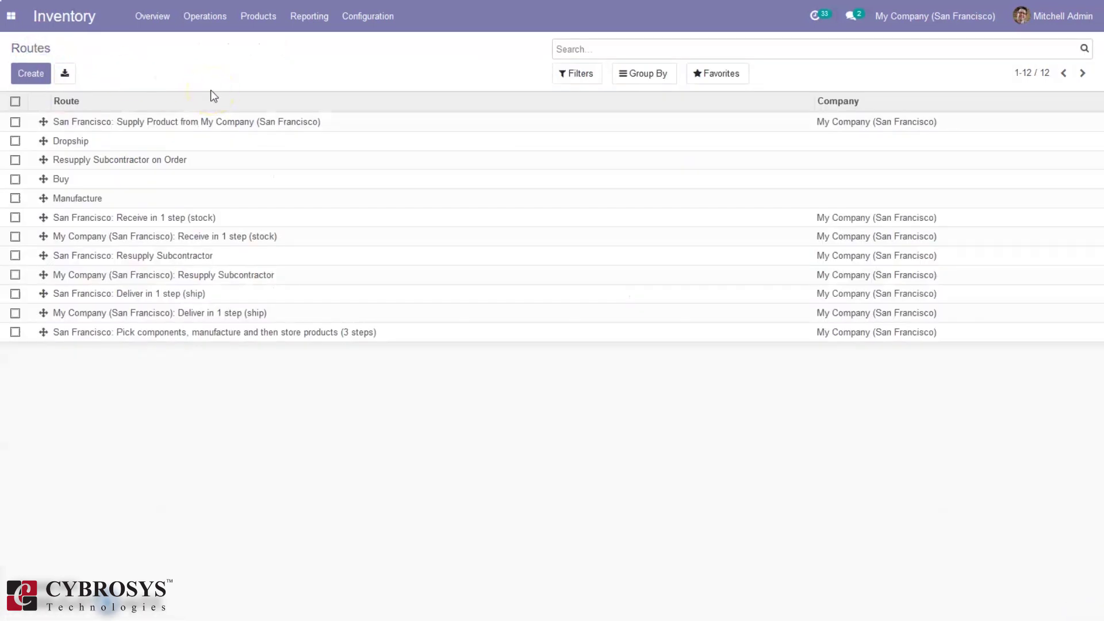
Step: View the warehouse Rules list, followed by the Operations Types list
left_click(371, 17)
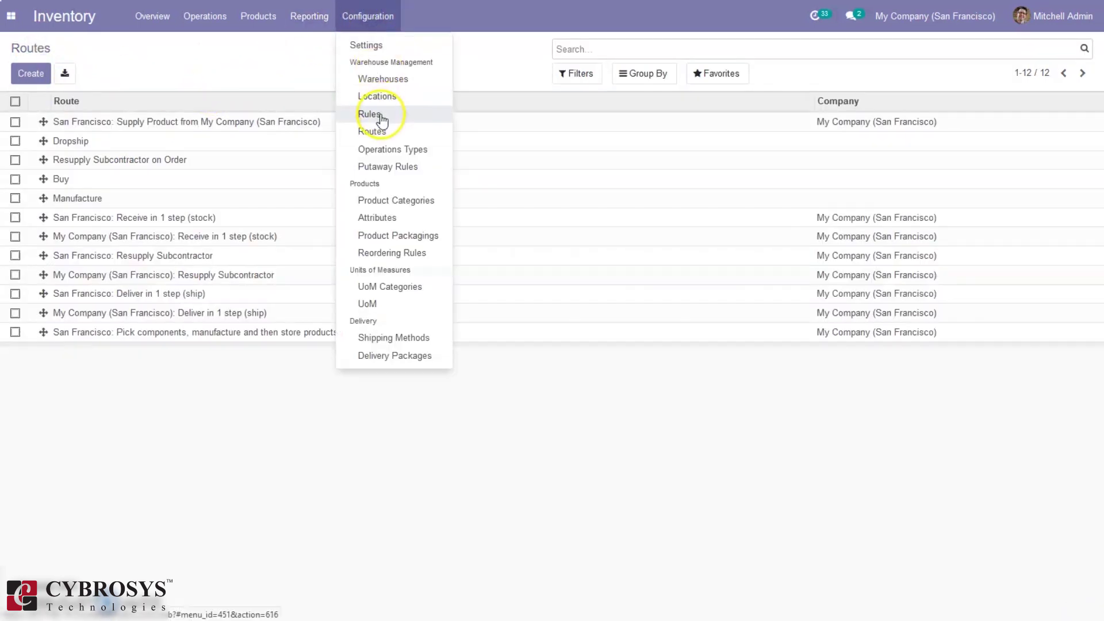
left_click(381, 113)
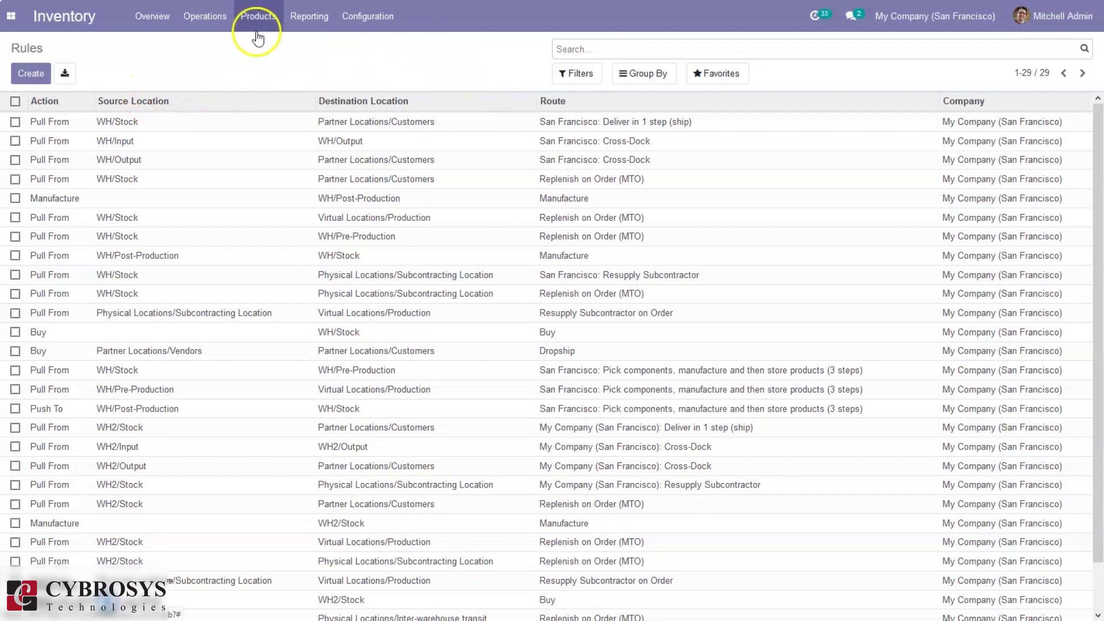
left_click(361, 21)
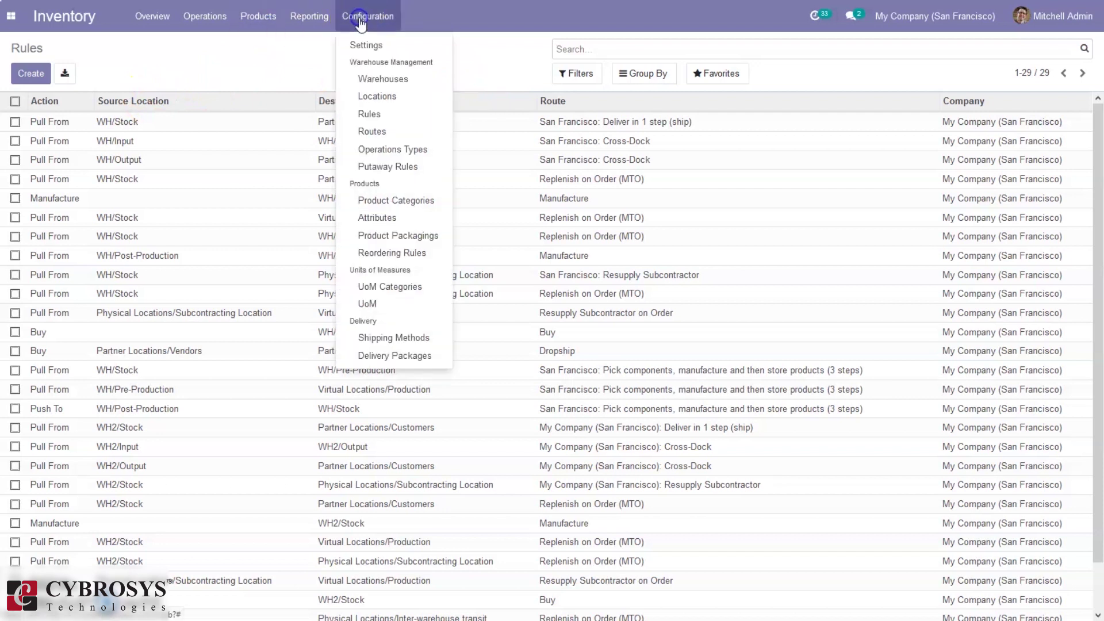
left_click(394, 151)
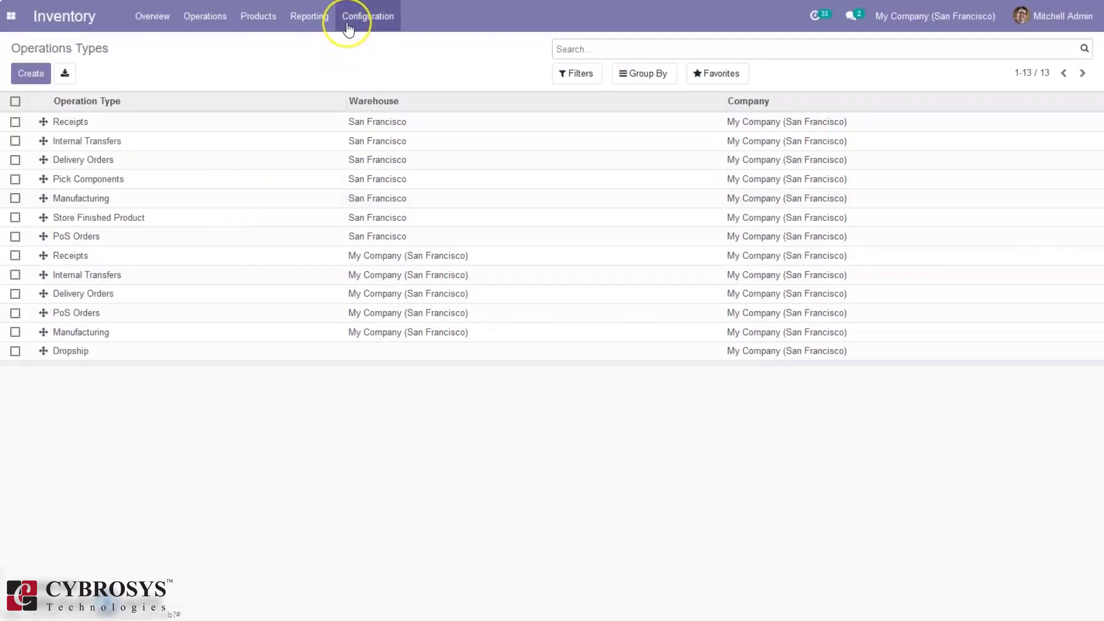
Step: Open the Putaway Rules list from the warehouse management configuration
left_click(349, 27)
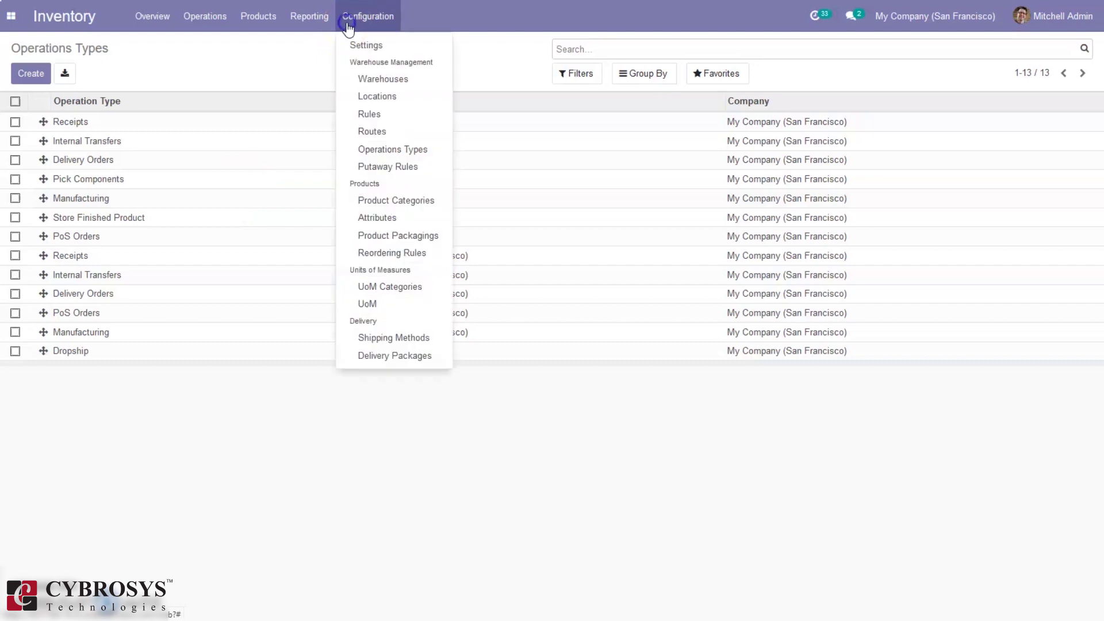
left_click(356, 43)
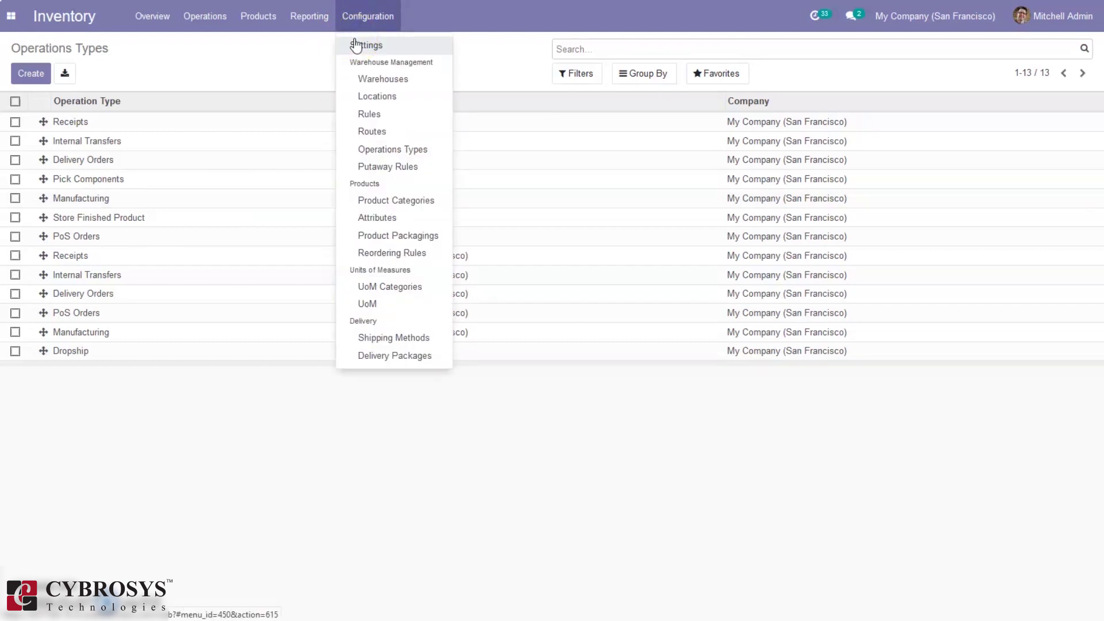
left_click(407, 177)
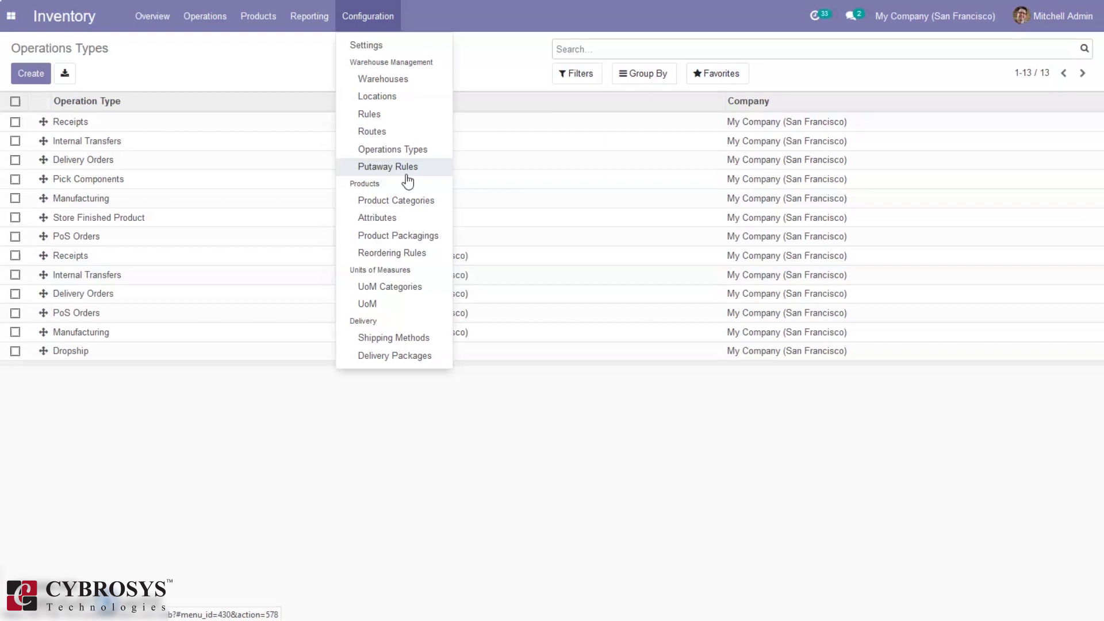
left_click(378, 167)
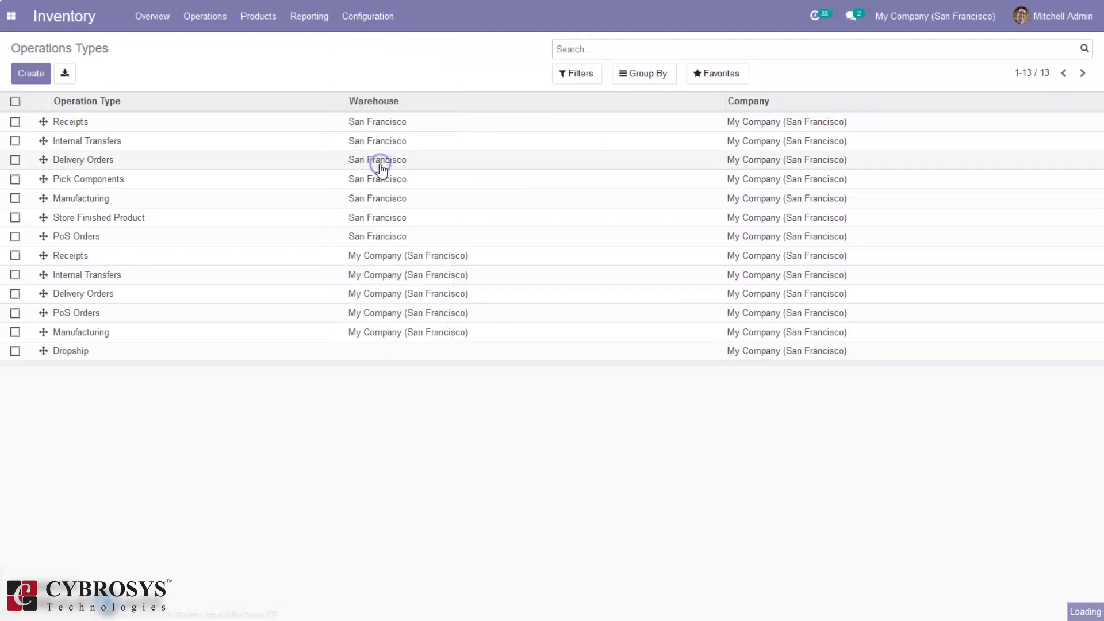
left_click(78, 514)
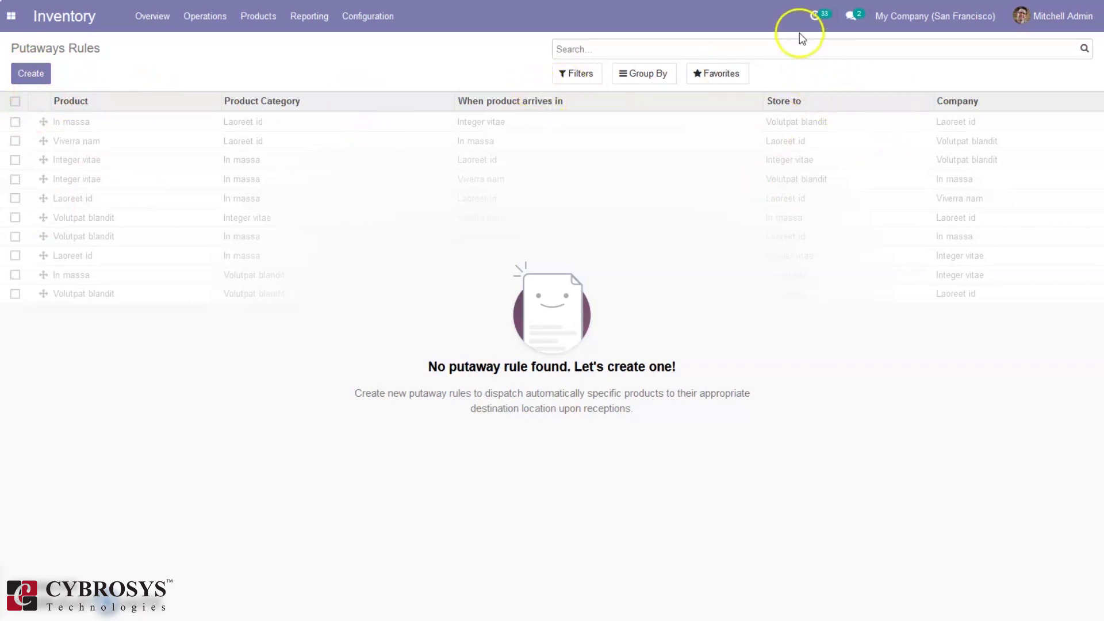
Step: Open the Product Categories list and view the All / Saleable category record
left_click(368, 17)
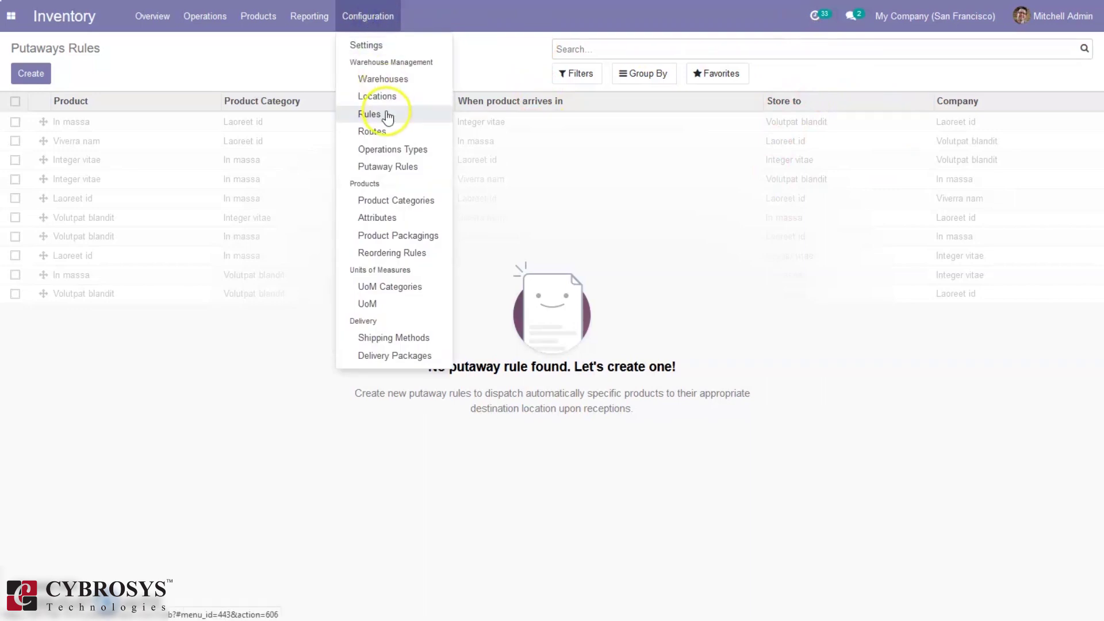
left_click(378, 201)
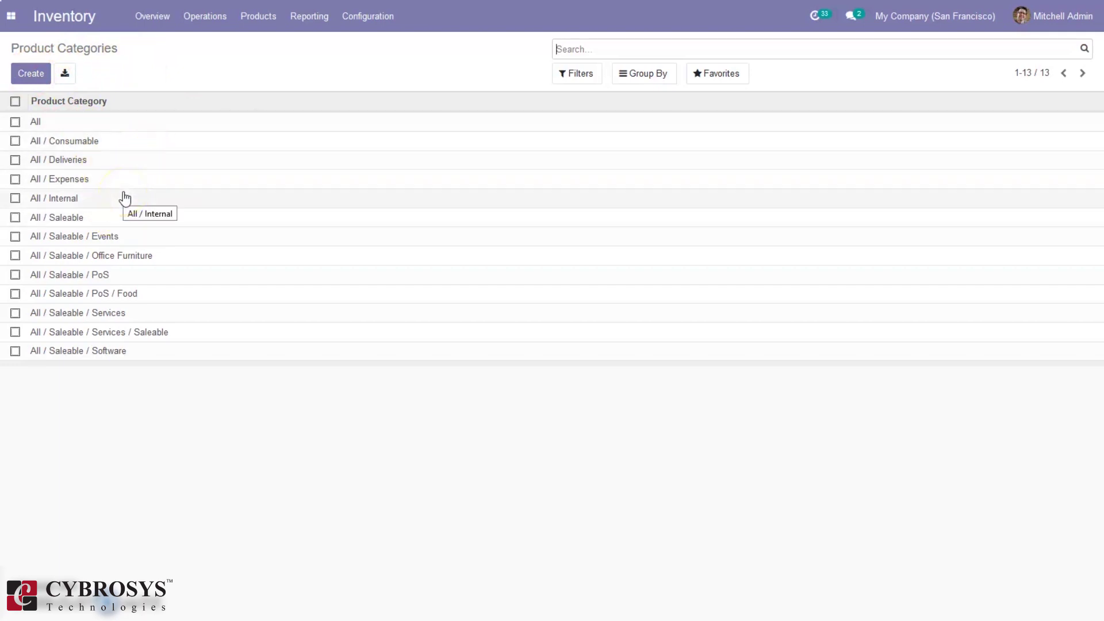
left_click(110, 221)
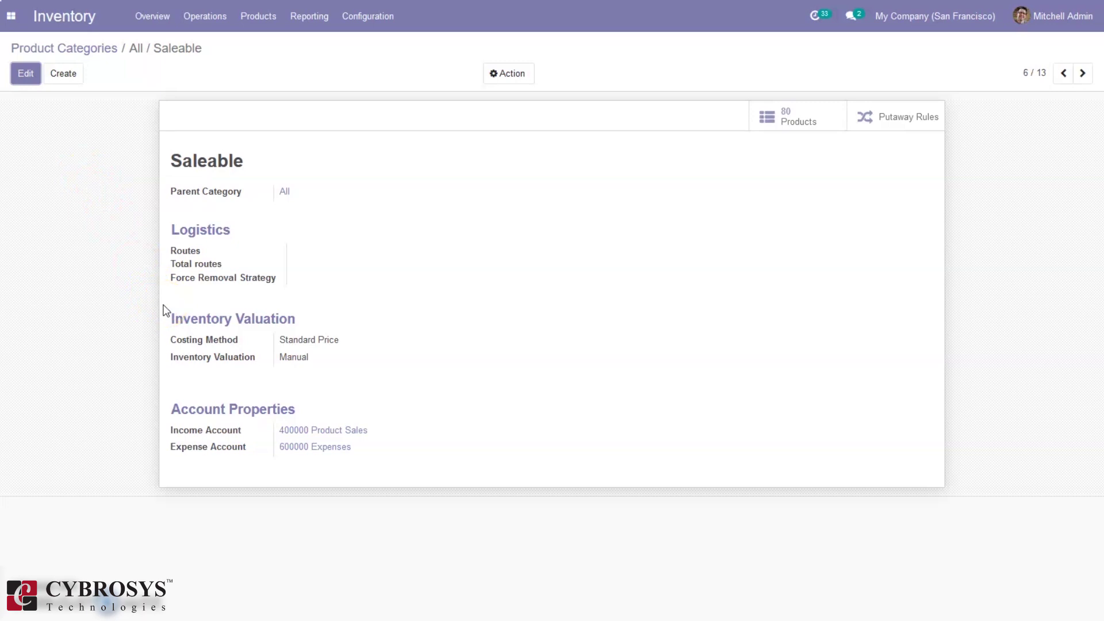
Step: Try setting the Saleable category's inventory valuation to Automated, discard the change and return to the Product Categories list
left_click(25, 73)
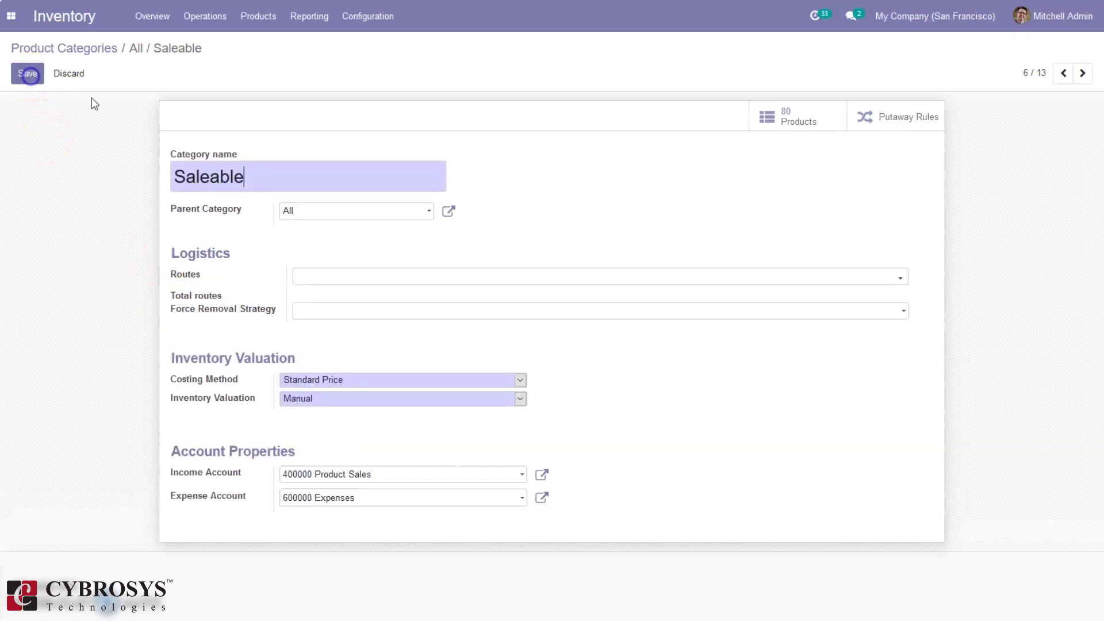
left_click(308, 403)
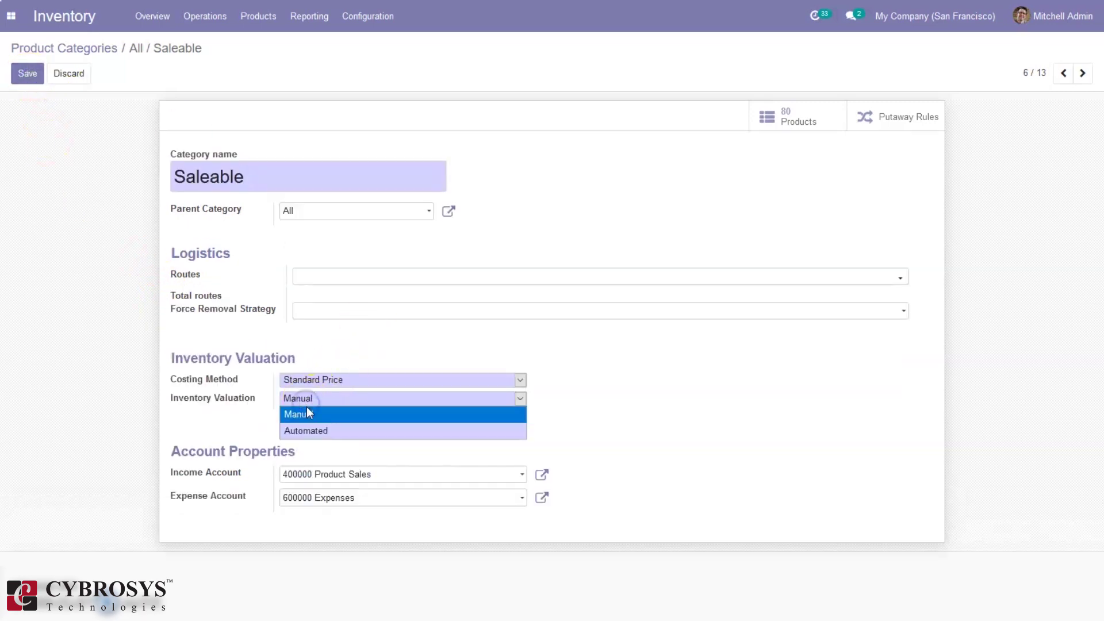
left_click(336, 436)
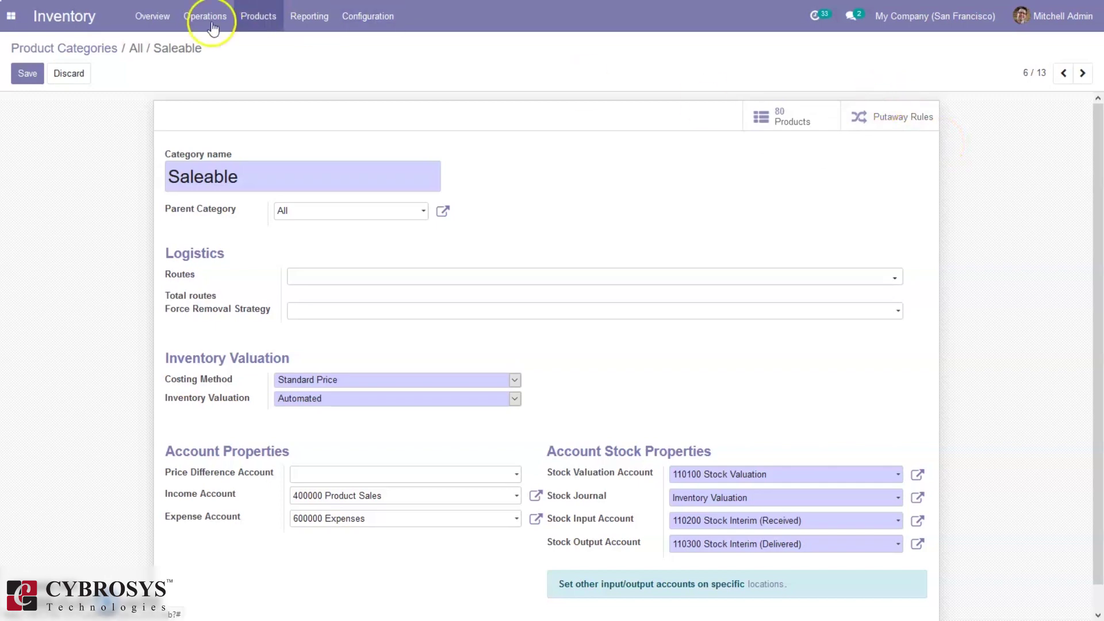
left_click(69, 48)
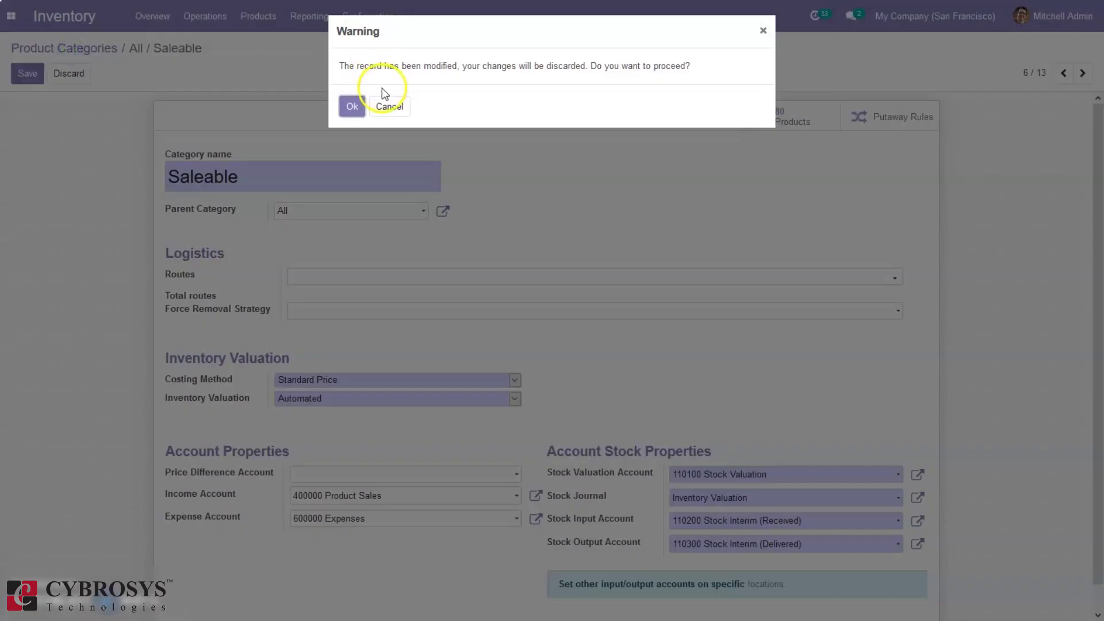
left_click(353, 104)
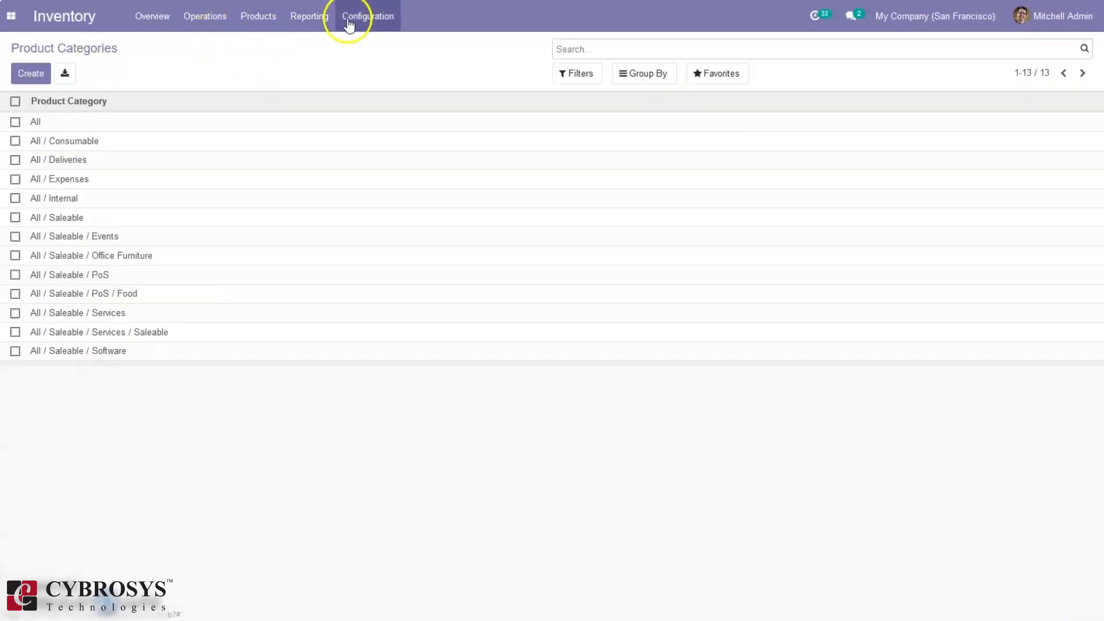
Step: Open the Products list and view its filter and grouping options
left_click(377, 18)
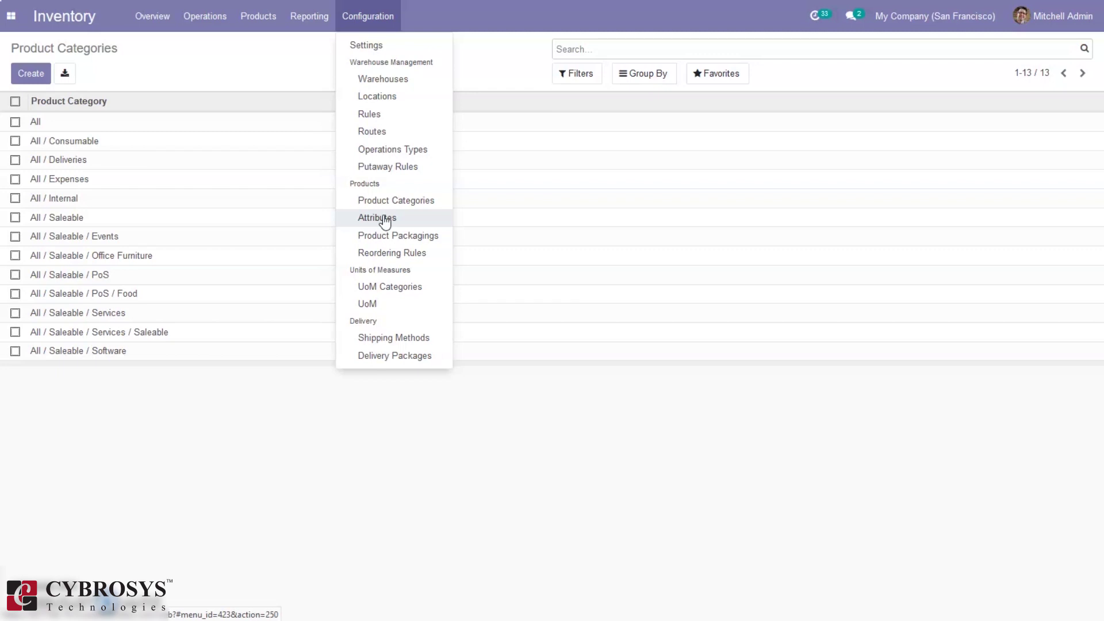
left_click(259, 18)
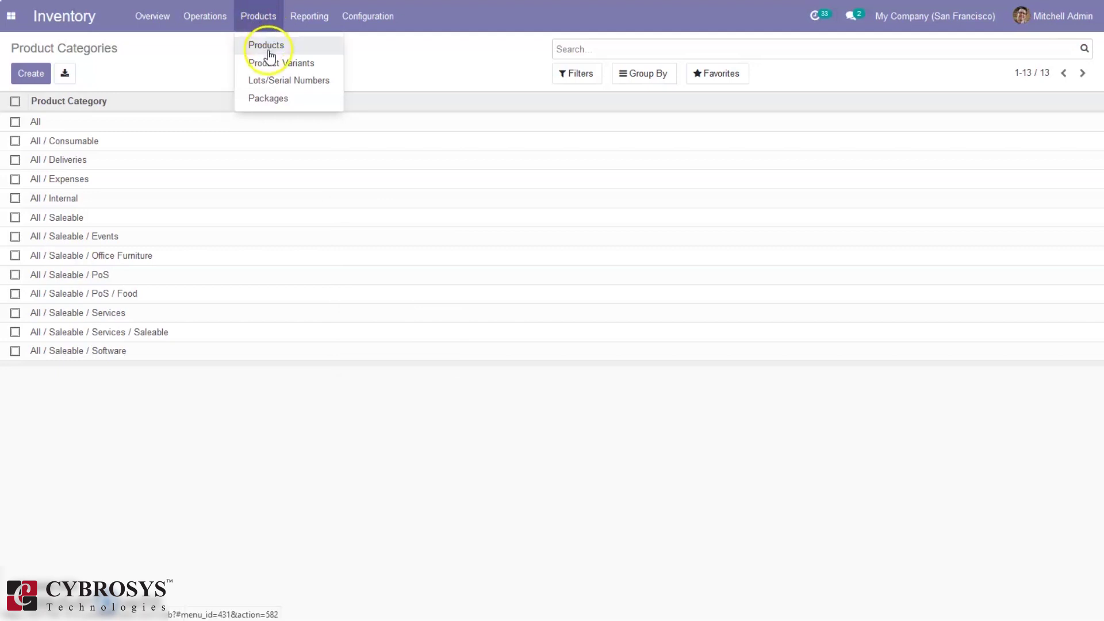
left_click(267, 46)
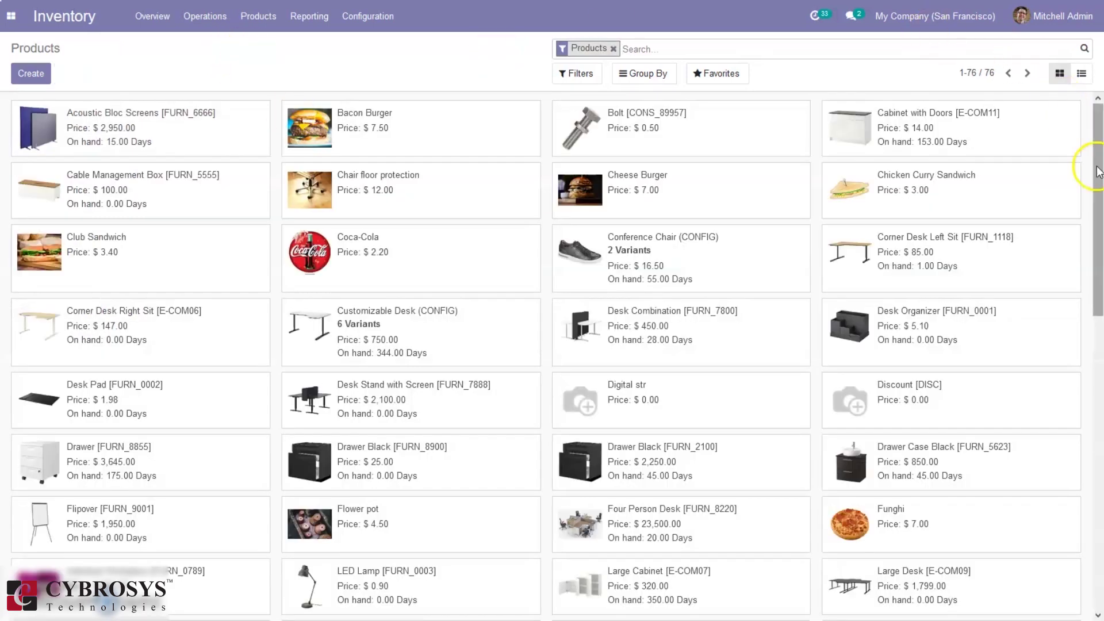
left_click(577, 76)
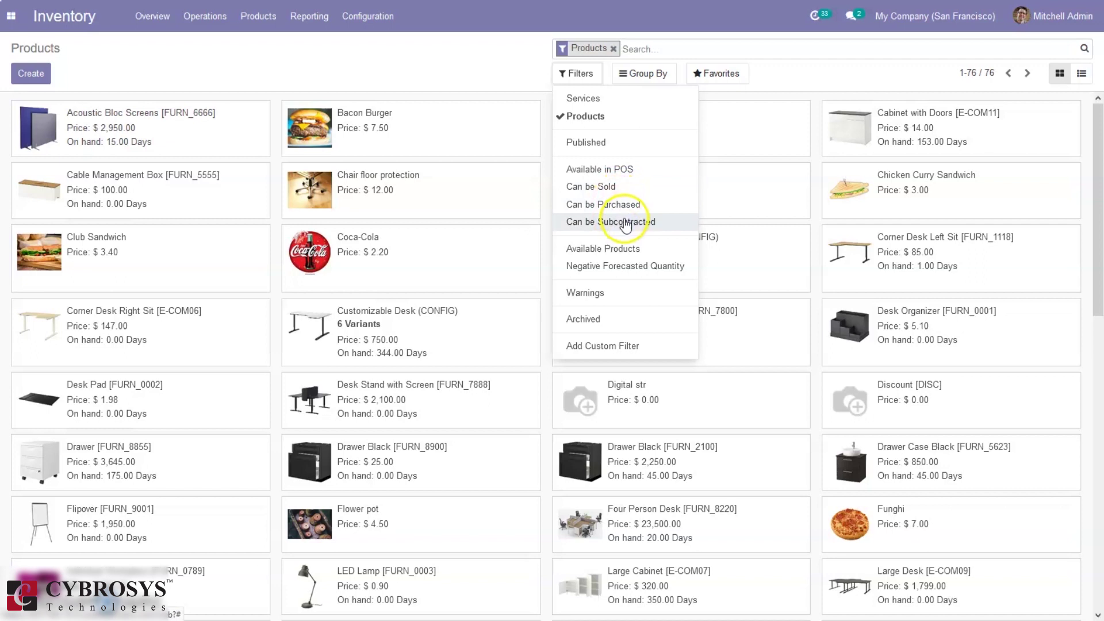
left_click(644, 74)
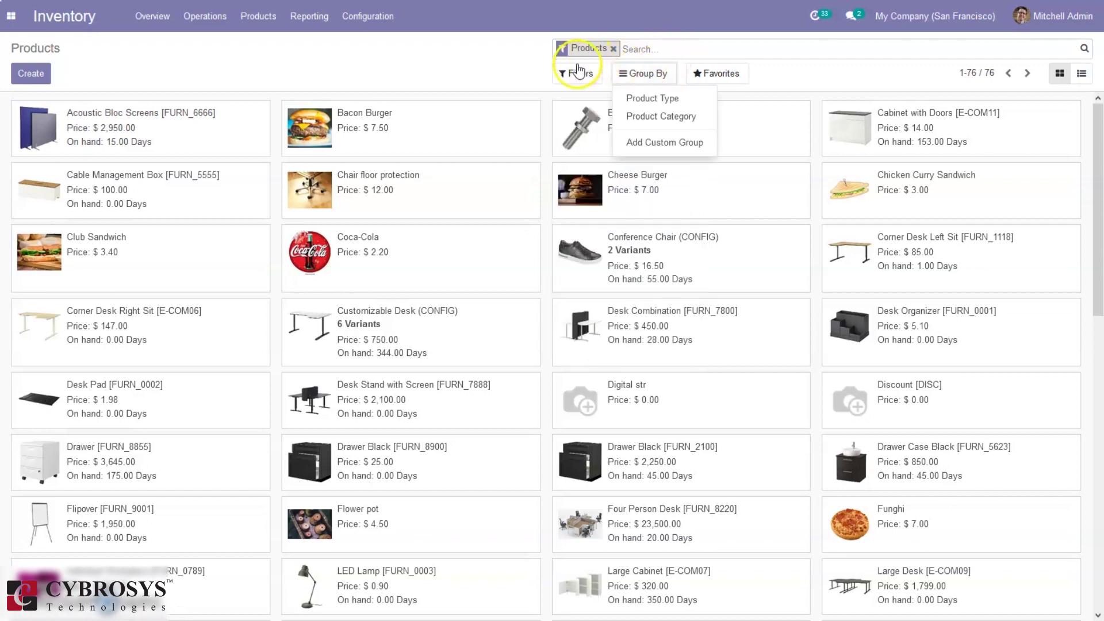
Step: View the variants of the Bacon Burger product, and open the Product Variants list
left_click(407, 122)
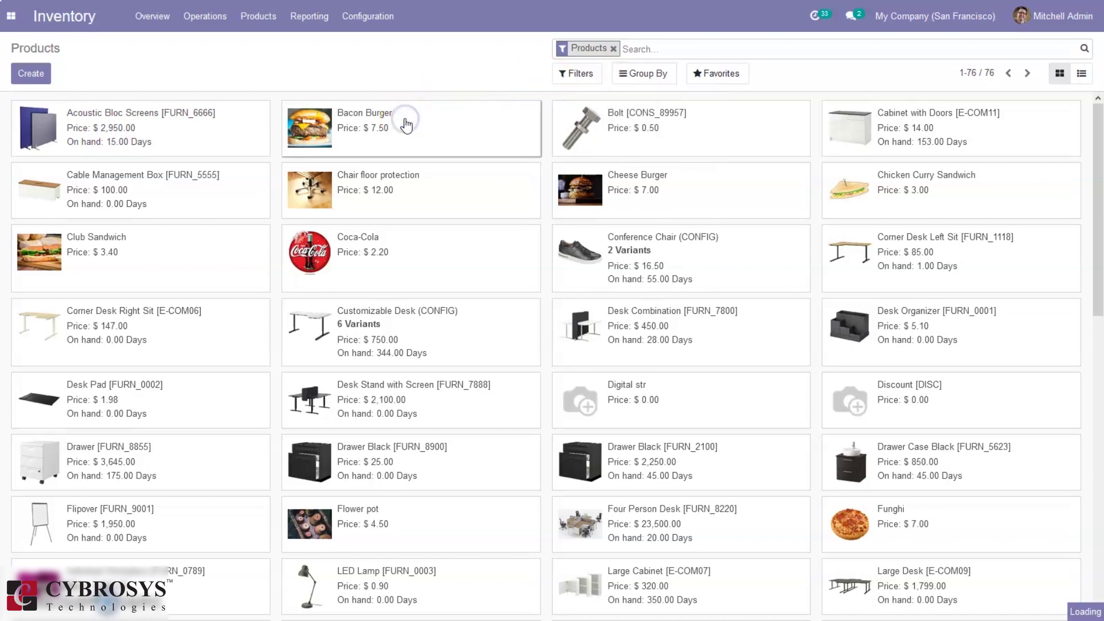
left_click(408, 126)
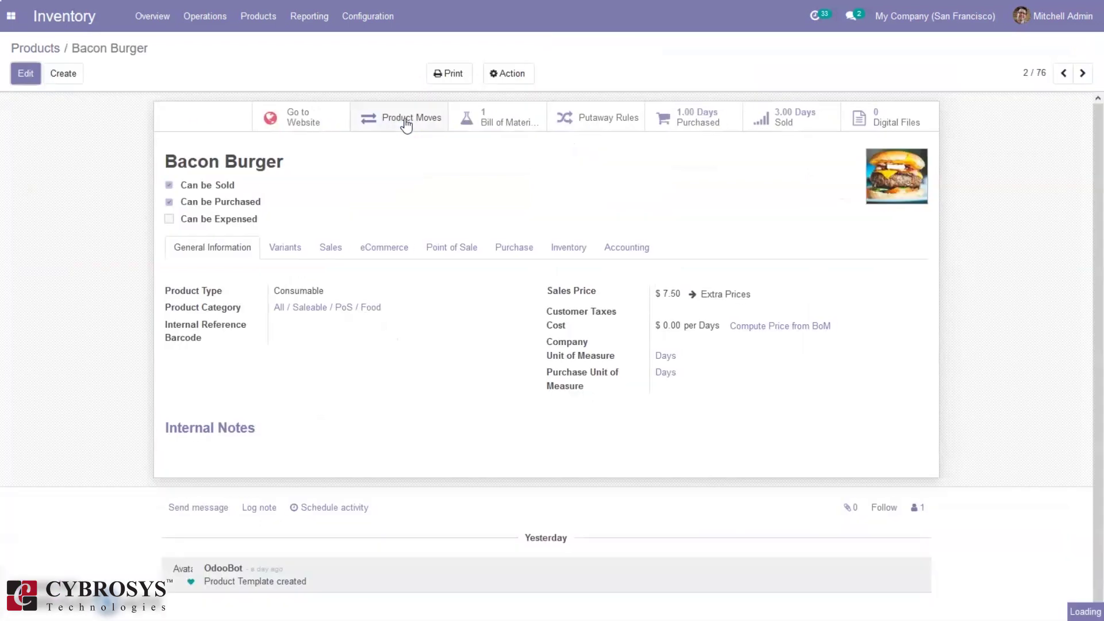
left_click(281, 245)
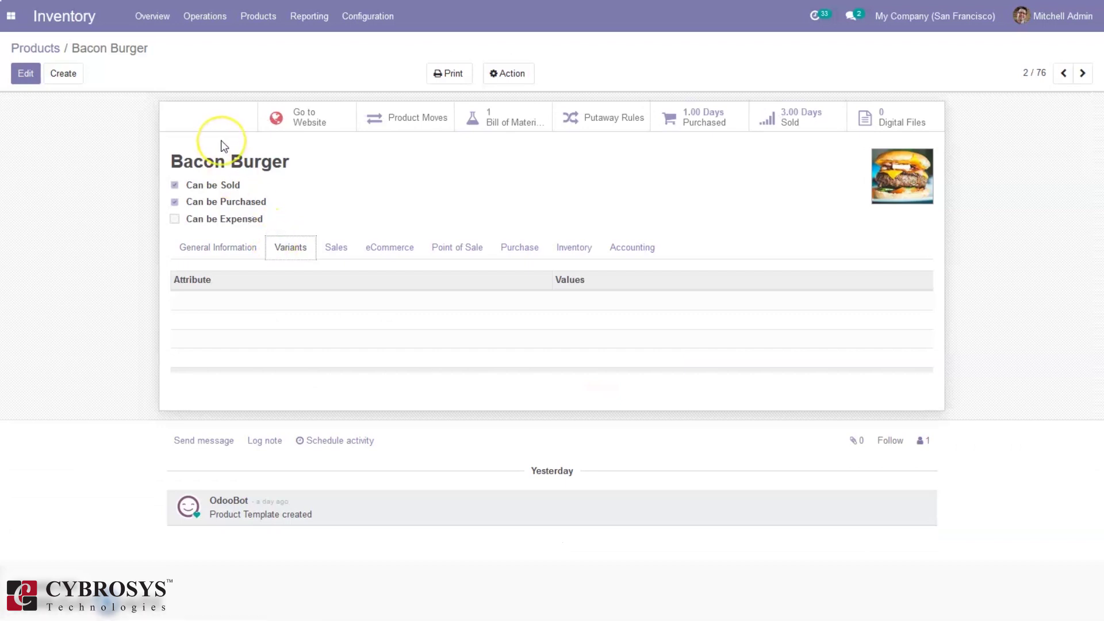
left_click(48, 48)
left_click(261, 26)
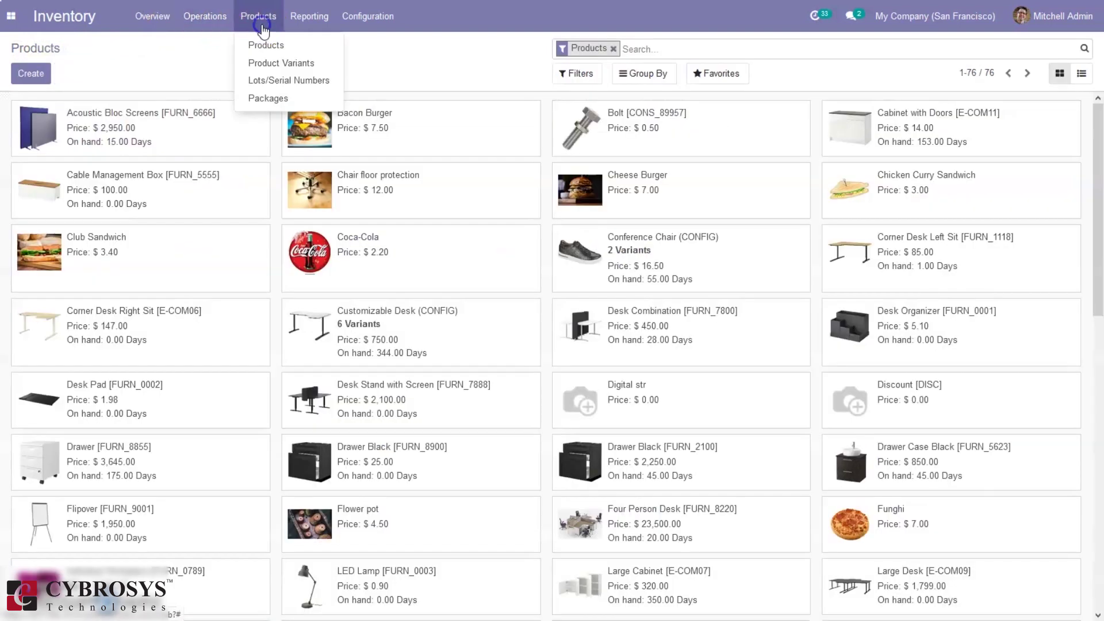
left_click(272, 64)
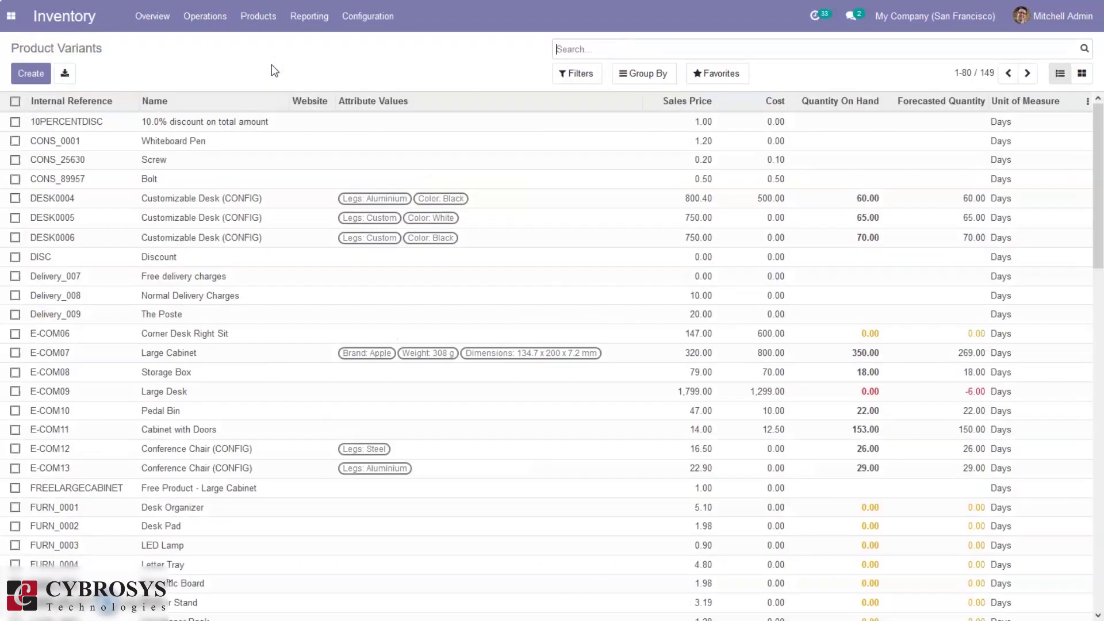
Step: Create a product packaging named "Pack of 10" for the product [CONS_0001] Whiteboard Pen
left_click(367, 18)
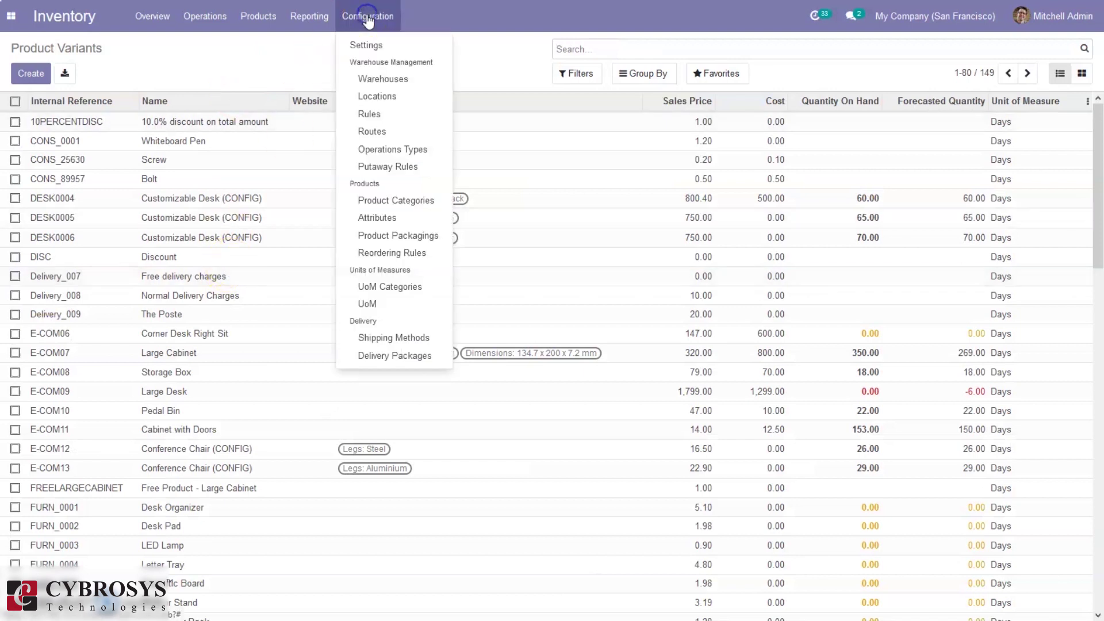
left_click(400, 237)
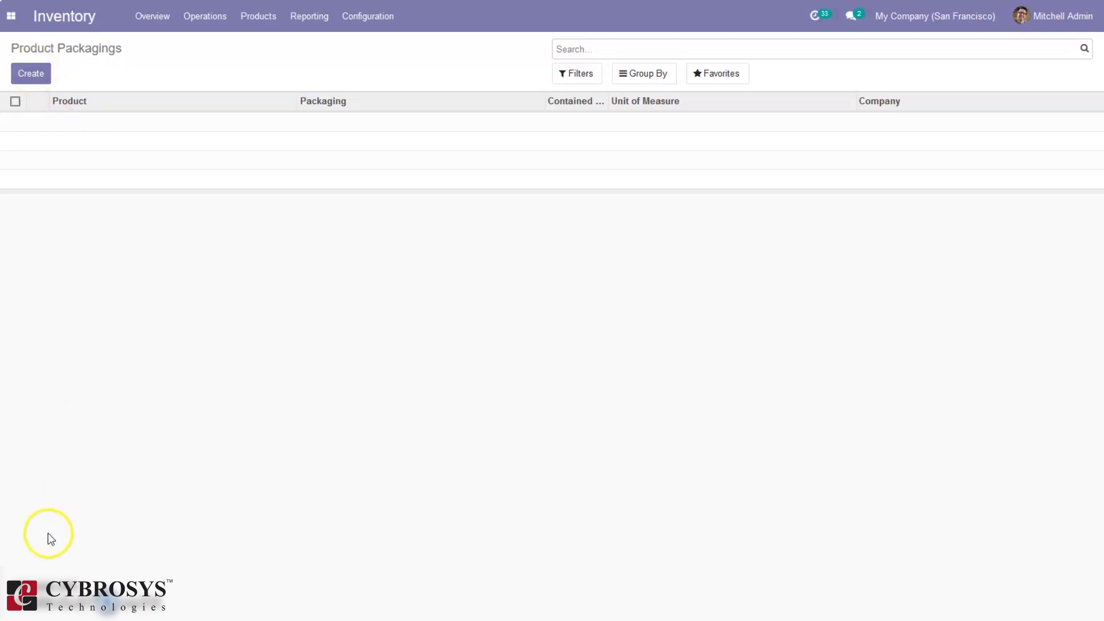
left_click(32, 74)
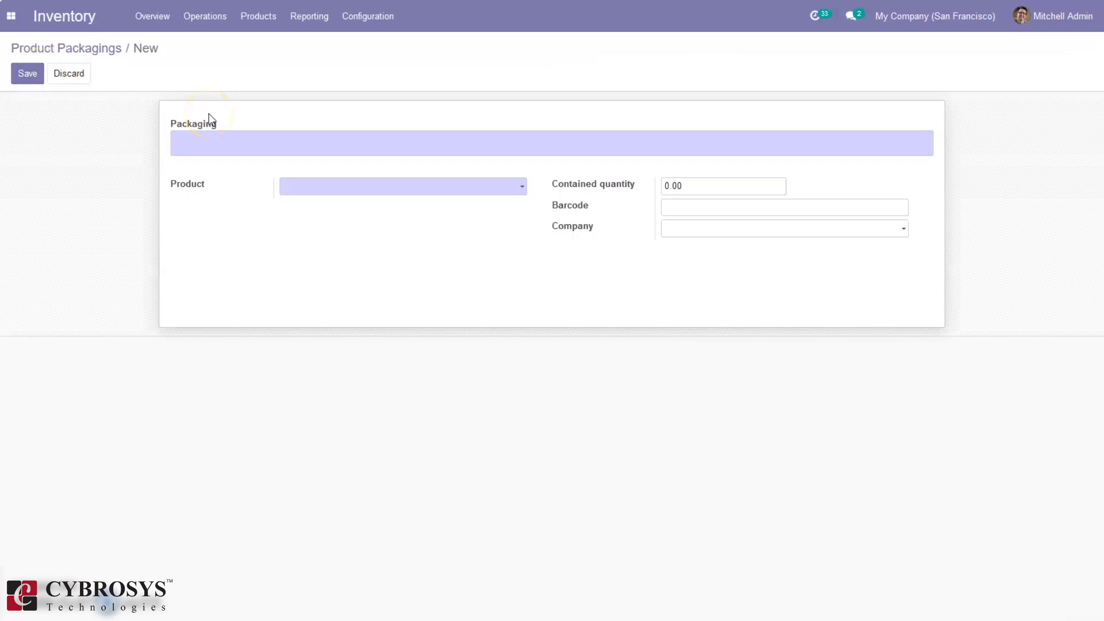
left_click(212, 140)
type("Pack of10")
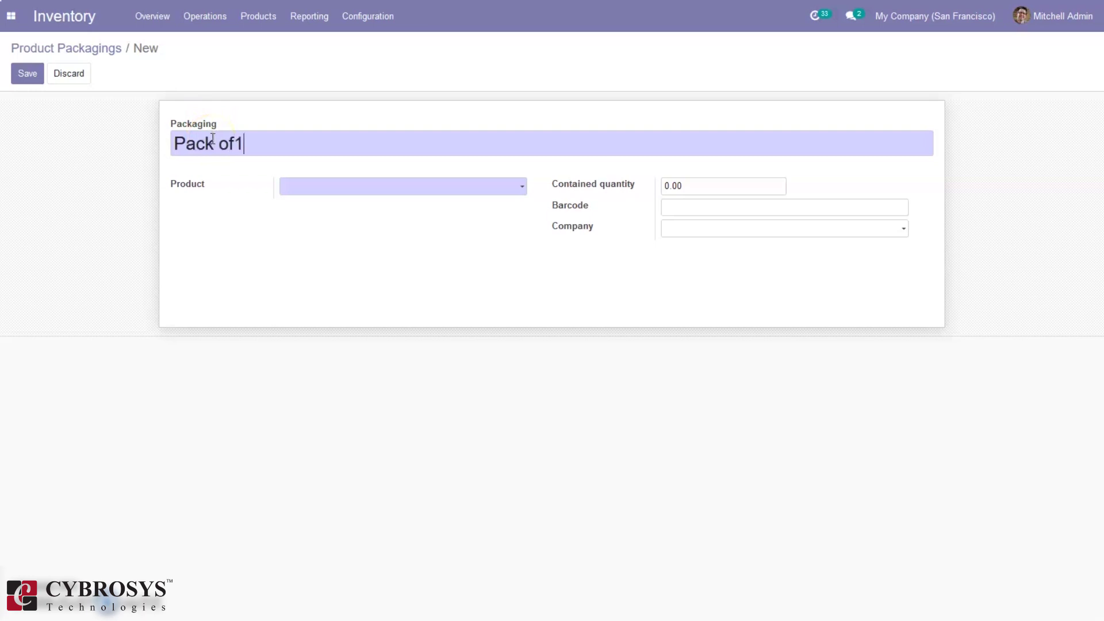
left_click(234, 143)
left_click(306, 191)
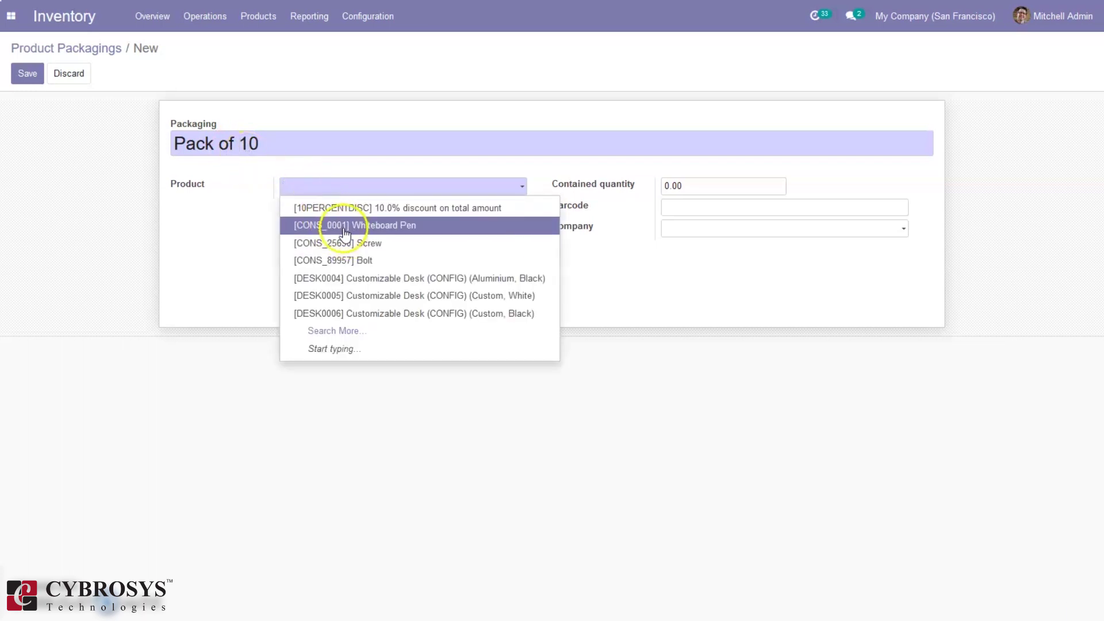
left_click(344, 229)
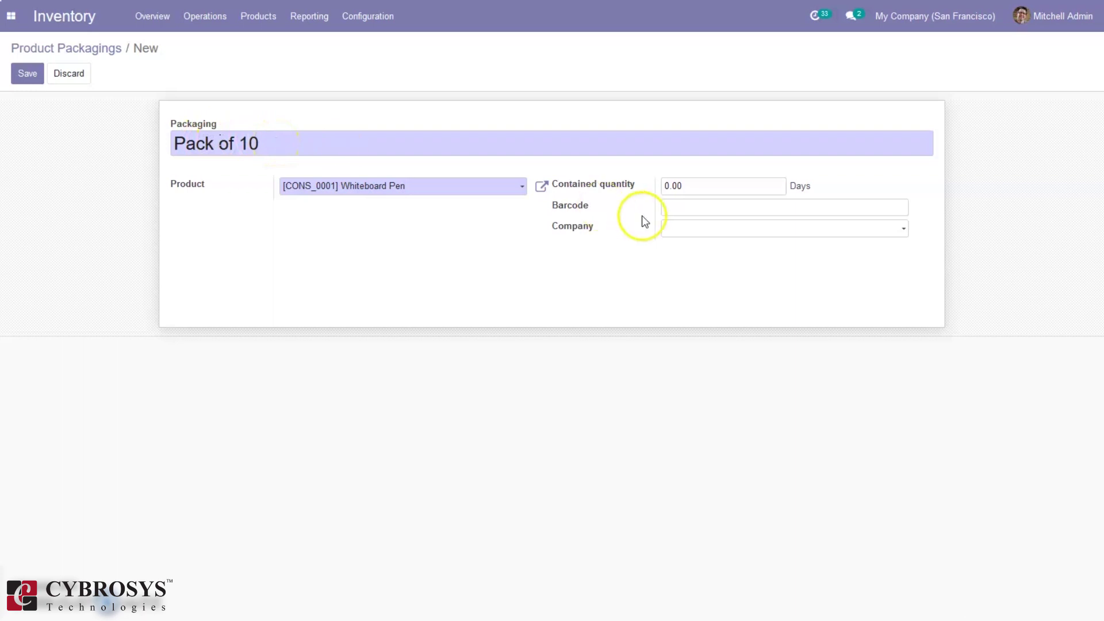
Step: Set the packaging's contained quantity to 10, leave barcode and company blank, save it and return to the Product Packagings list
type("1")
left_click(673, 204)
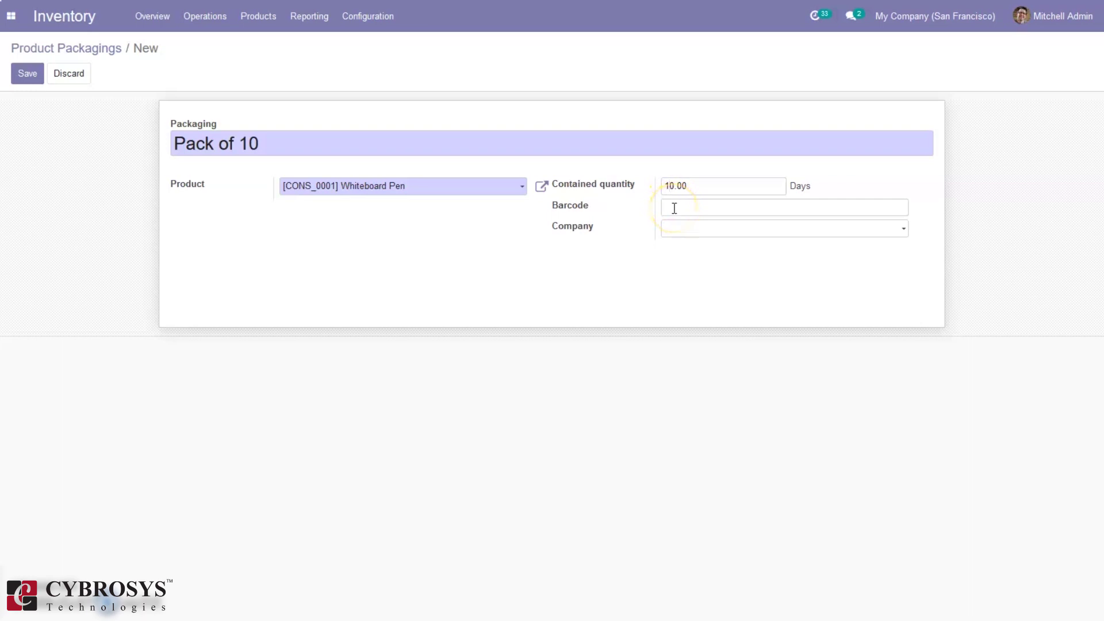
left_click(688, 230)
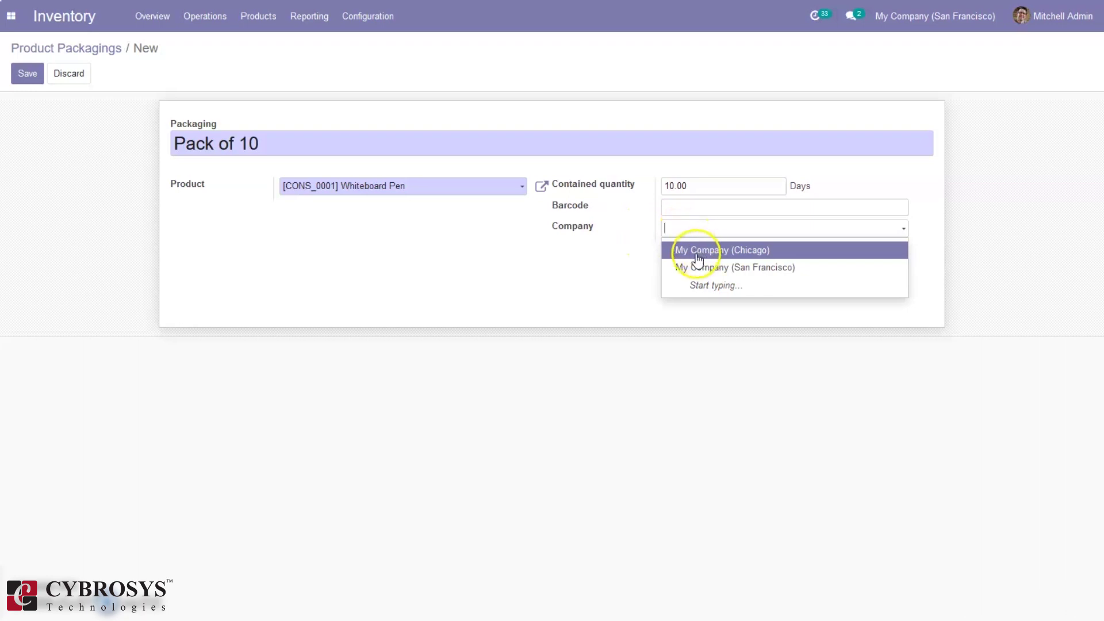
left_click(547, 240)
left_click(25, 75)
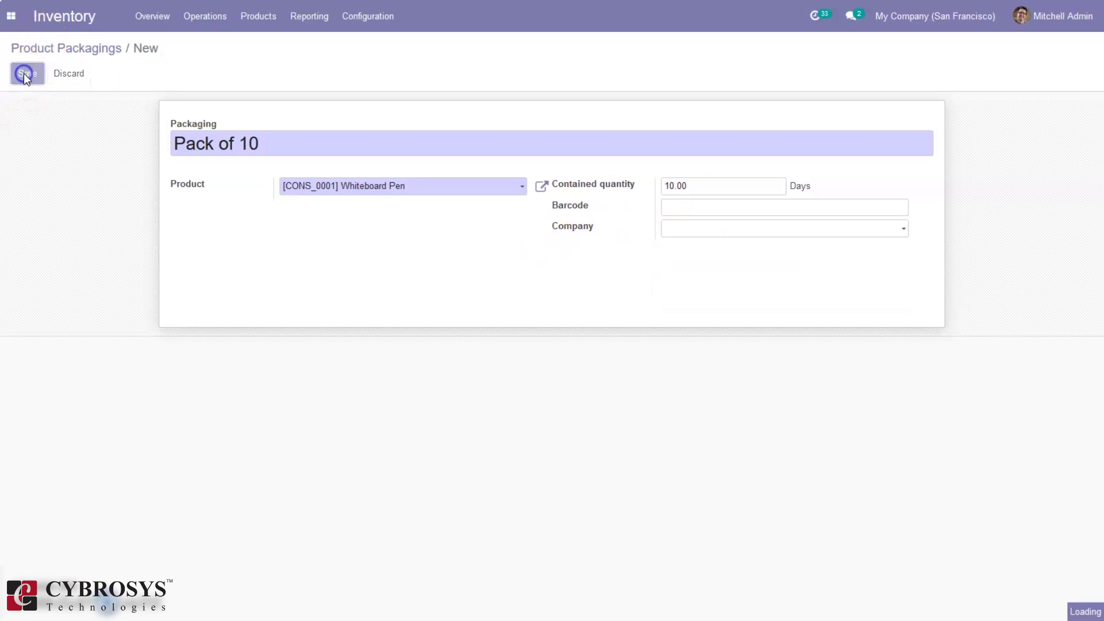
left_click(82, 51)
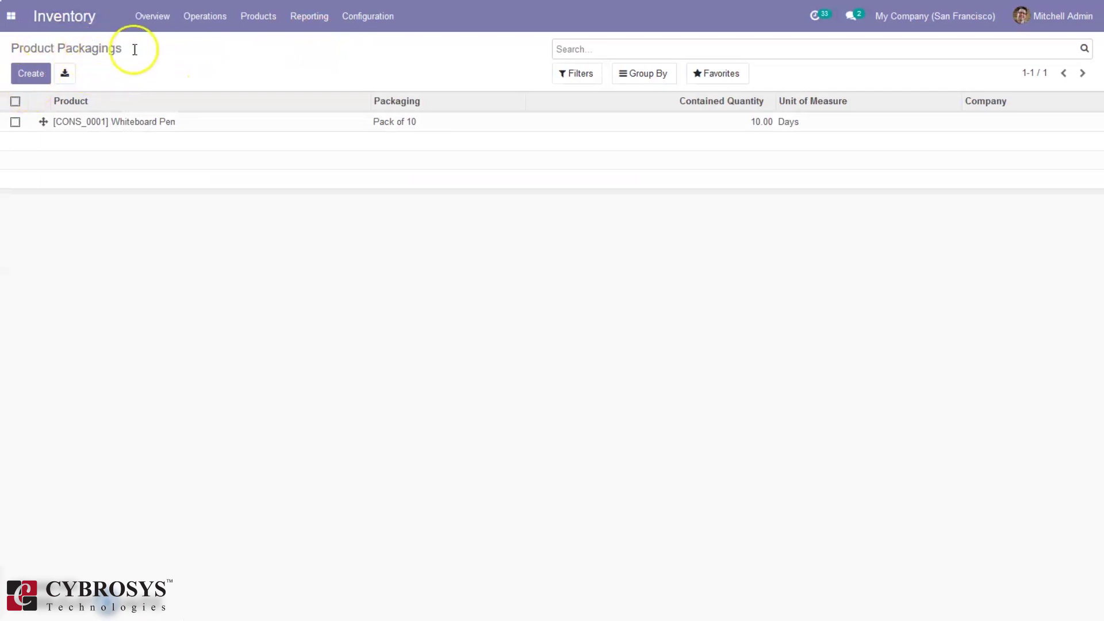
Step: View the Reordering Rules list, followed by the Replenishment list
left_click(382, 10)
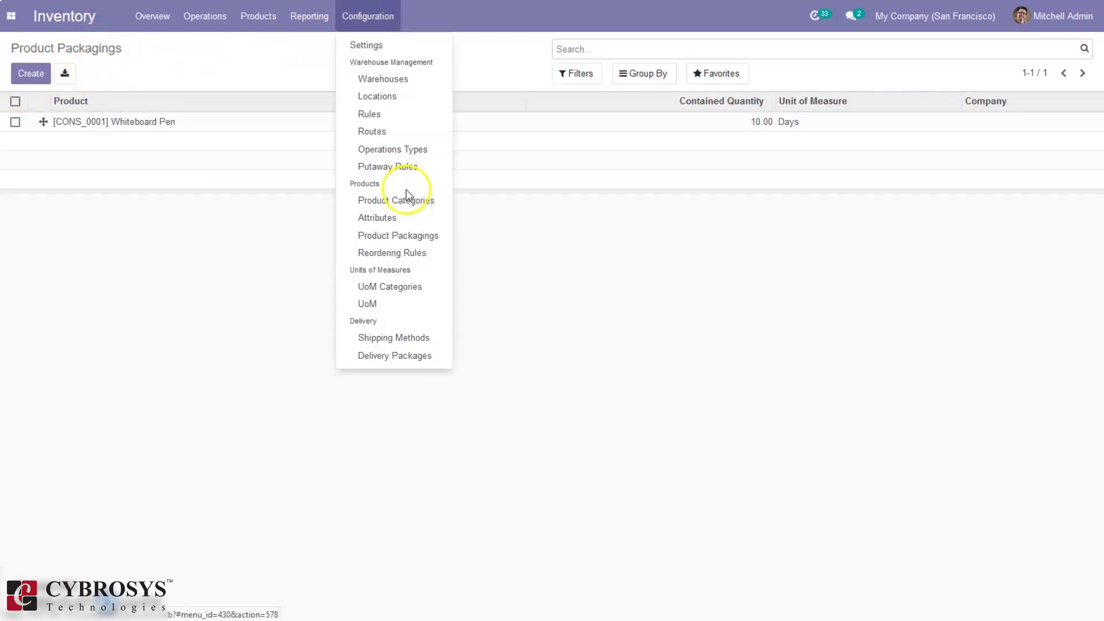
left_click(399, 254)
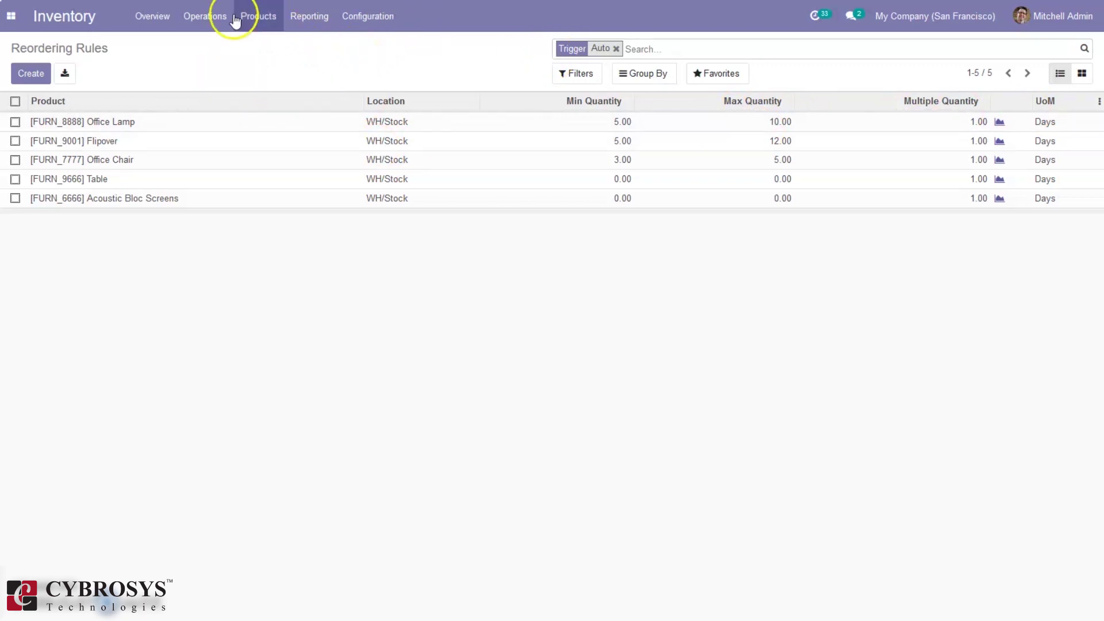
left_click(214, 17)
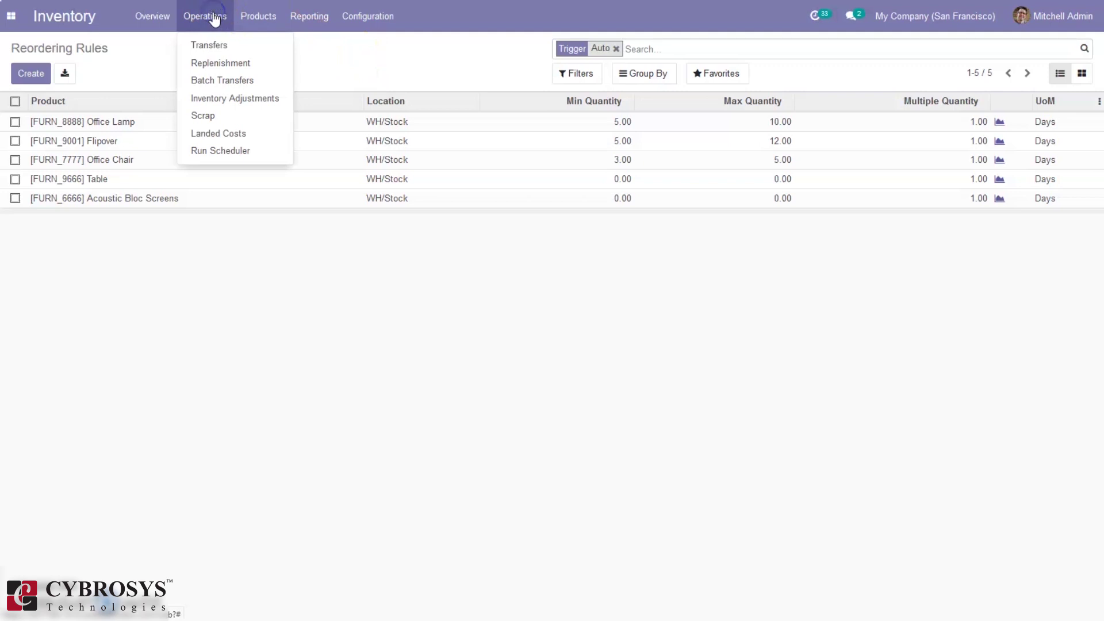
left_click(225, 68)
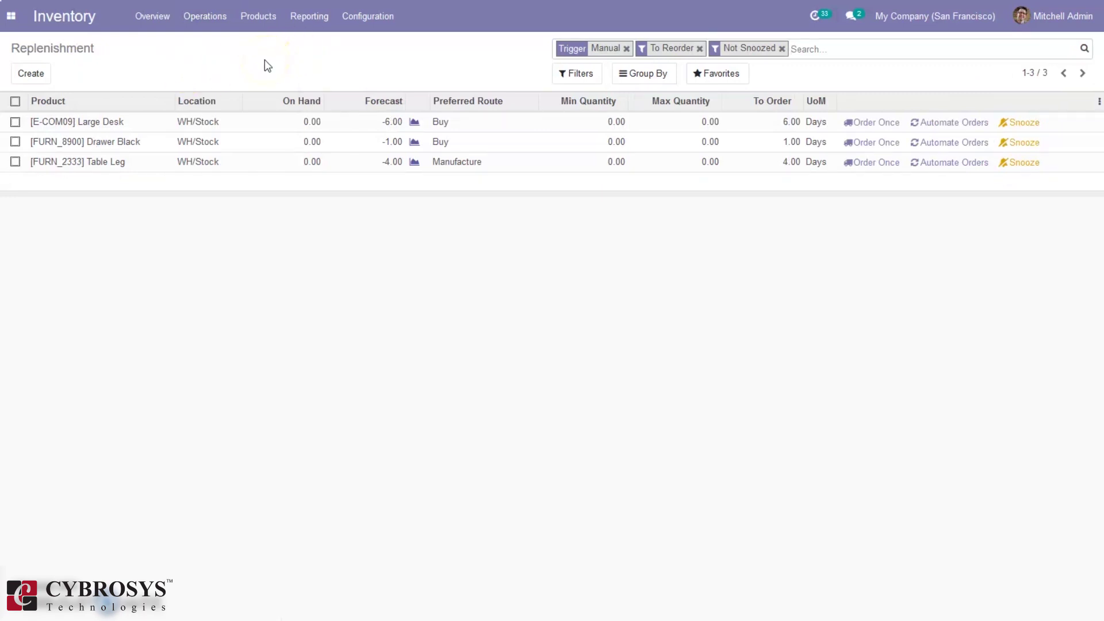
Step: Add and save a replenishment line for [E-COM06] Corner Desk Right Sit at WH/Stock, leaving the preferred route blank
left_click(35, 74)
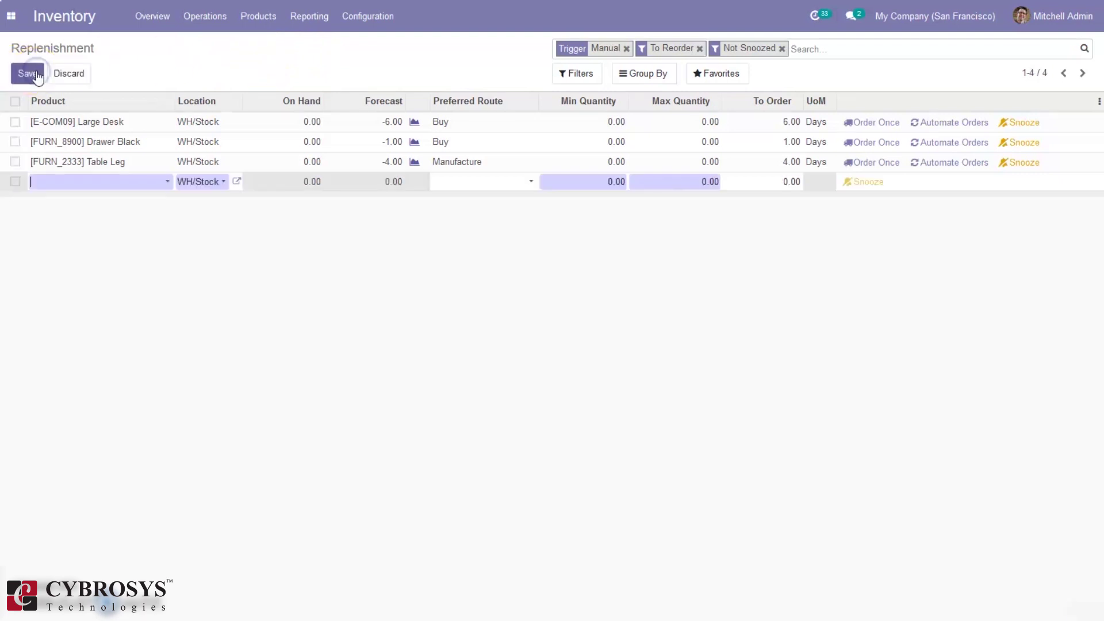
left_click(128, 190)
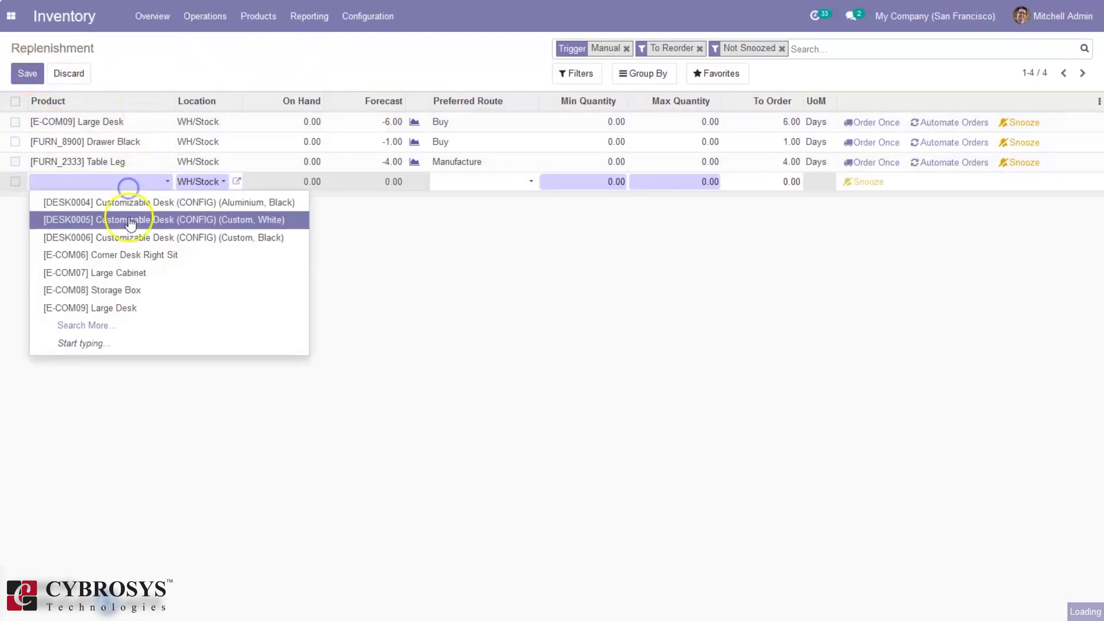
left_click(126, 257)
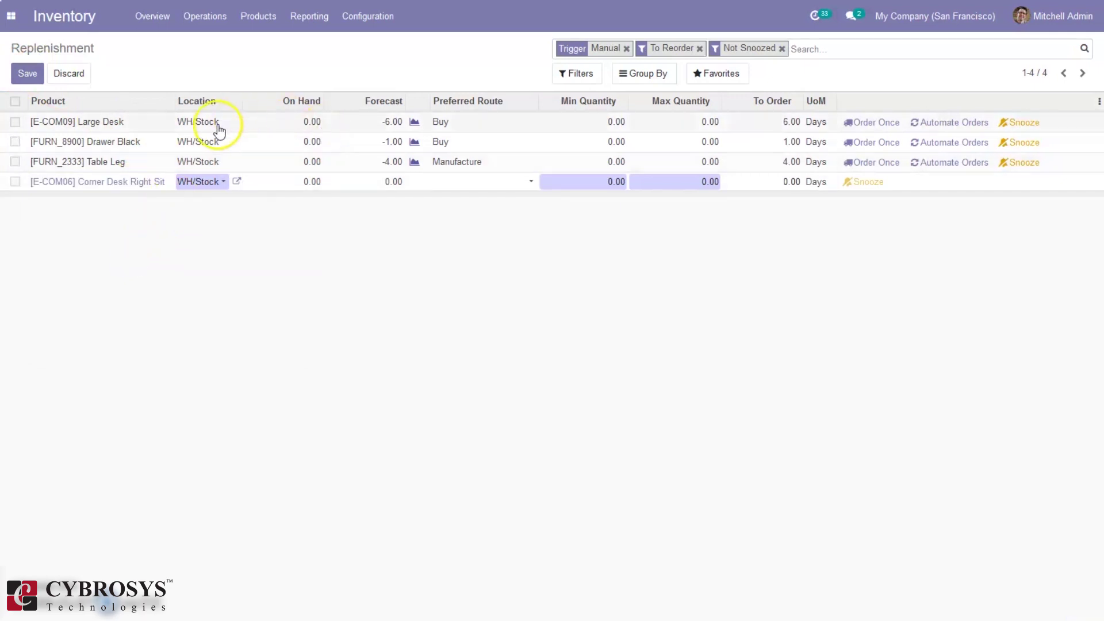
left_click(518, 180)
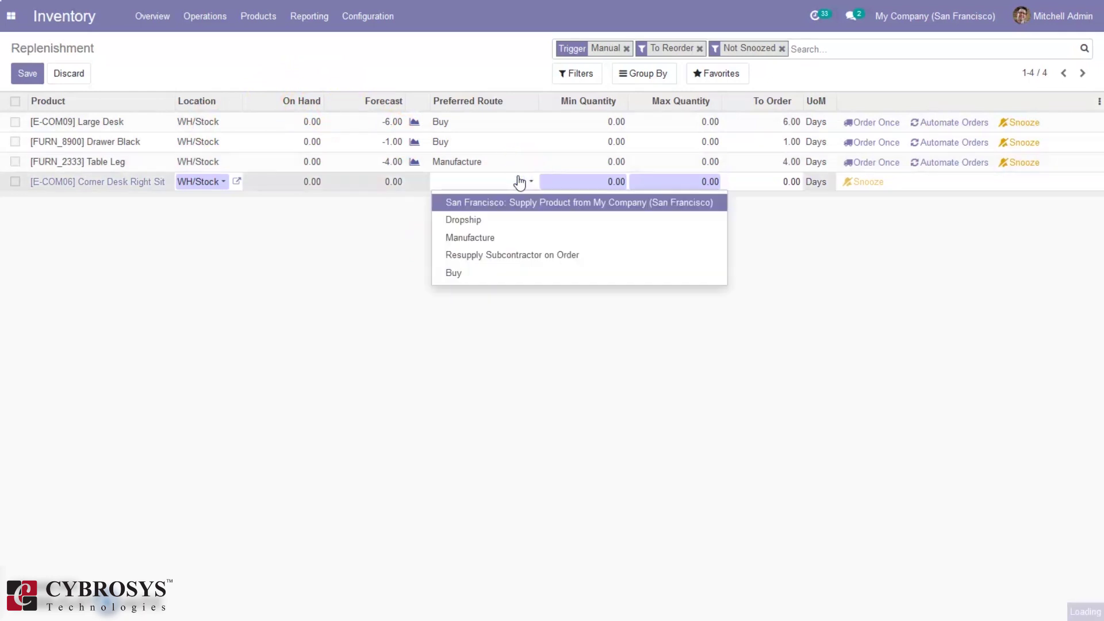
left_click(451, 410)
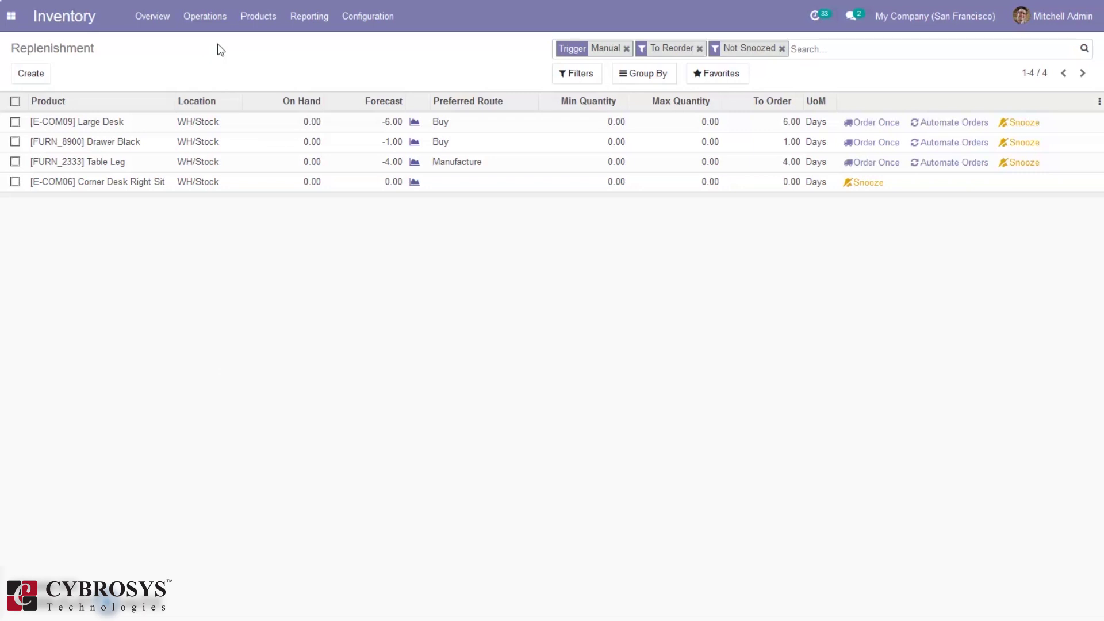
Step: Open the Run Scheduler dialog to read its description, and close it without running the scheduler
left_click(203, 16)
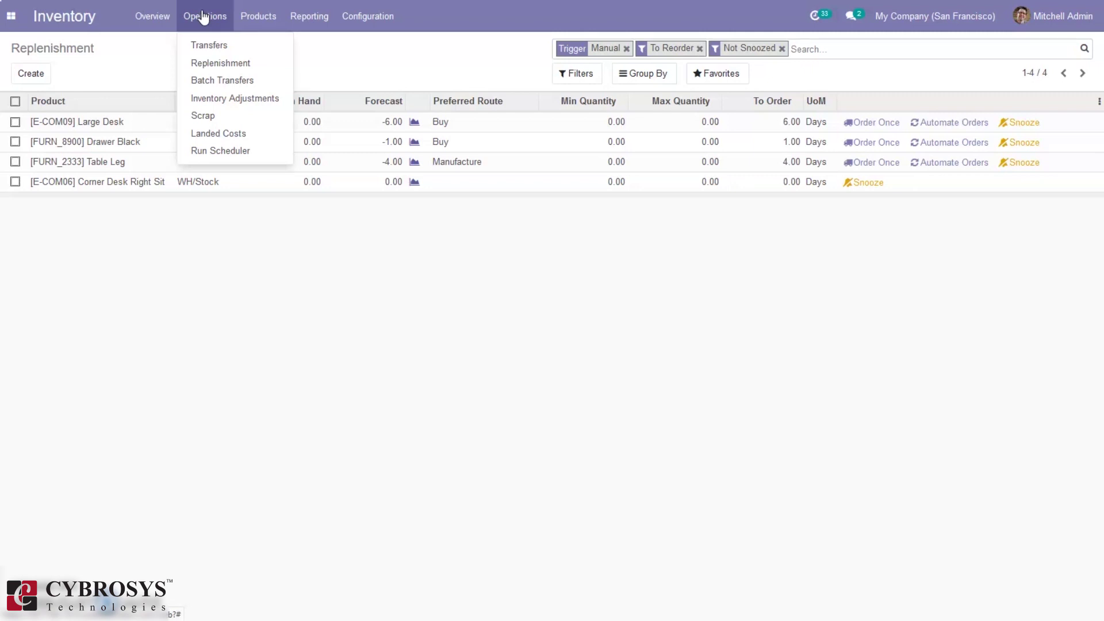
left_click(214, 153)
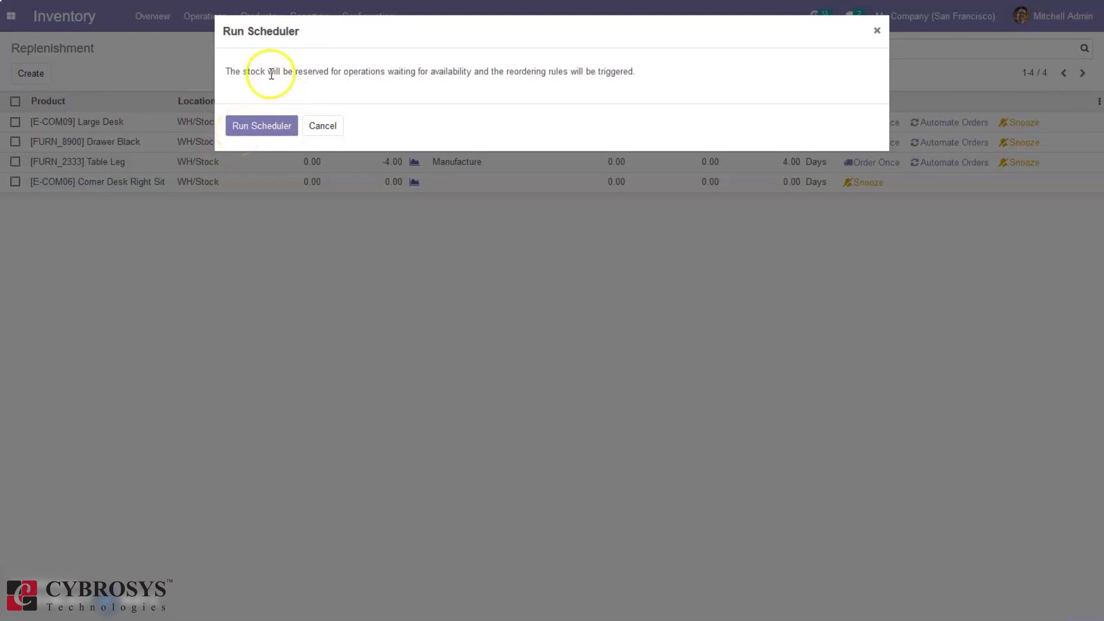
left_click(323, 127)
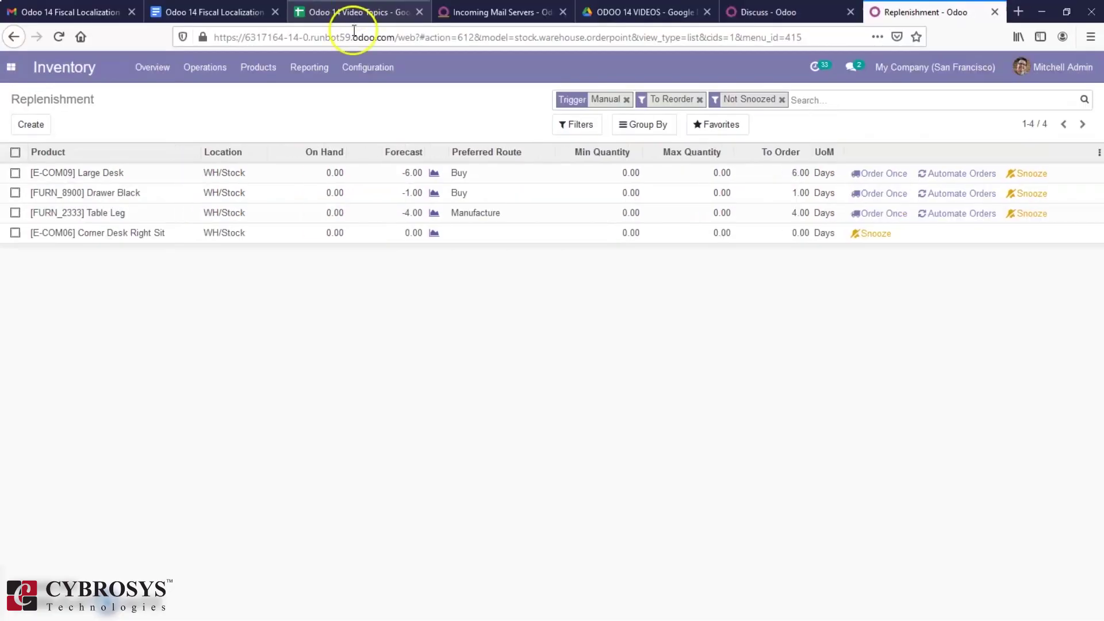
Step: View the Units of Measure Categories list, followed by the Shipping Methods list
left_click(355, 70)
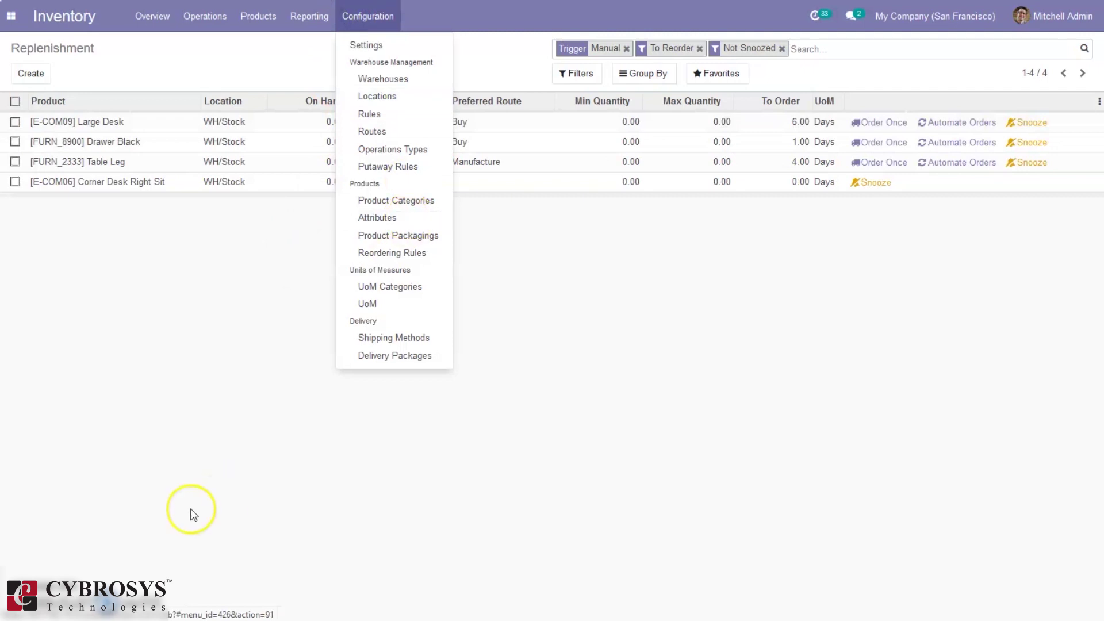
left_click(393, 287)
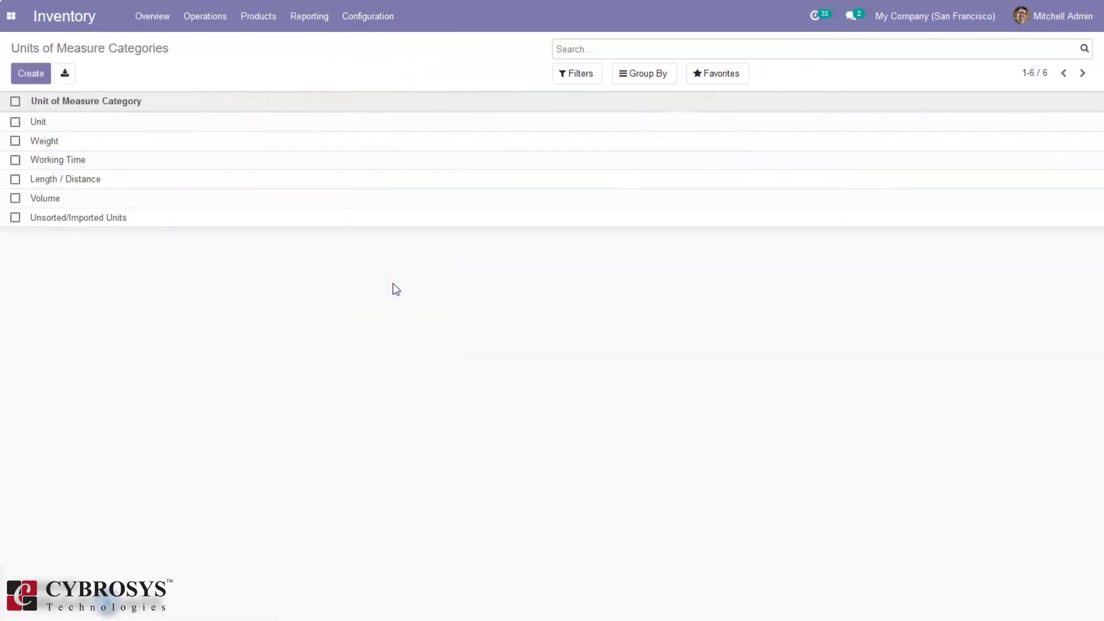
left_click(359, 21)
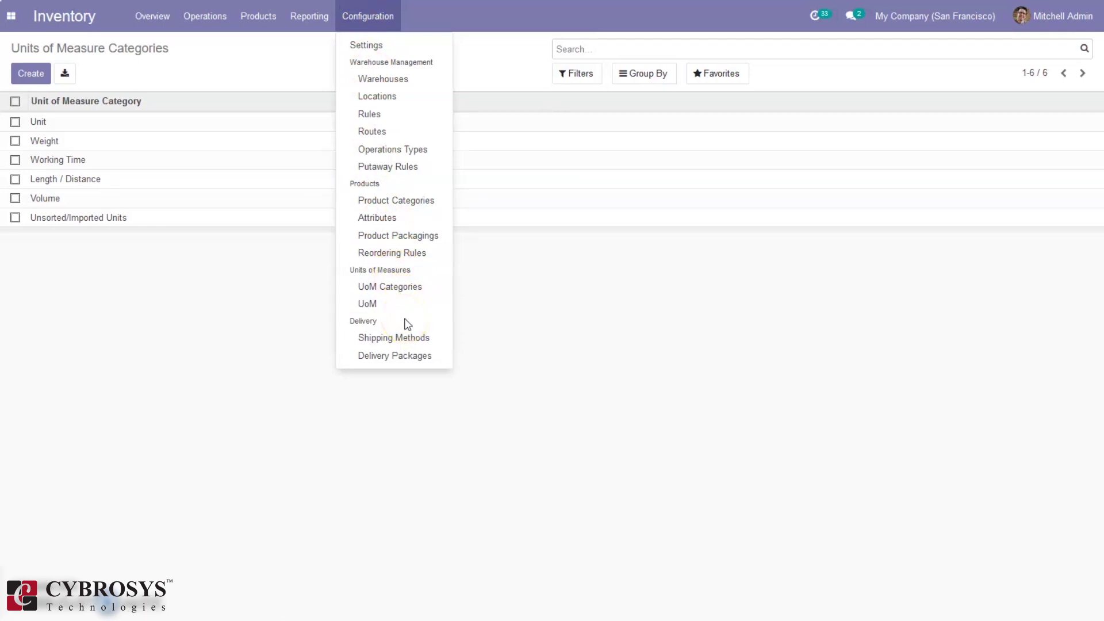
left_click(384, 344)
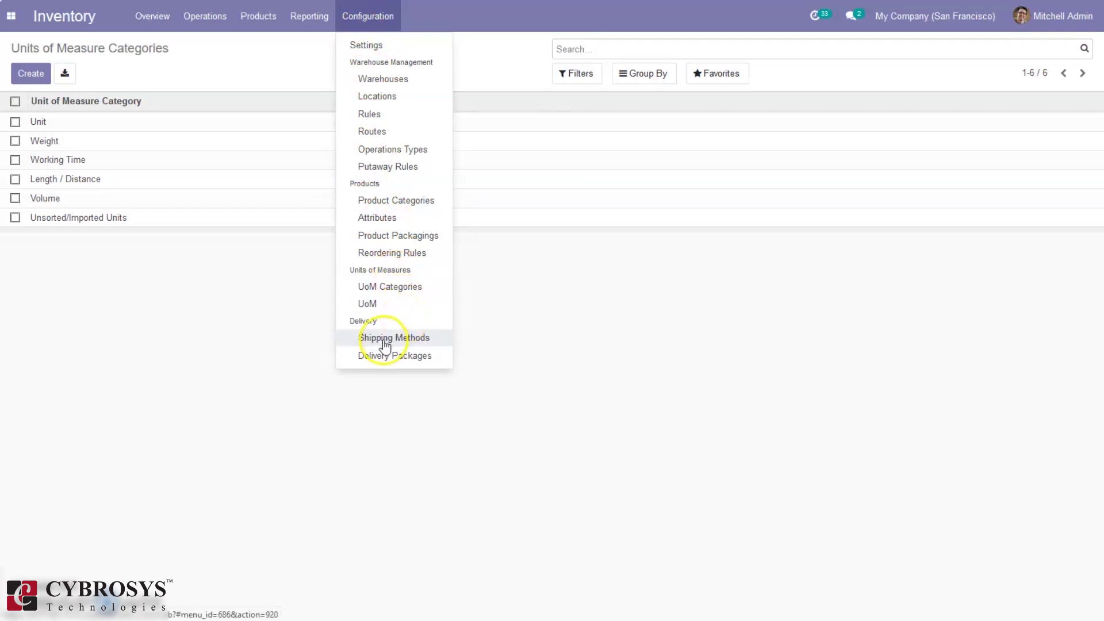
left_click(383, 342)
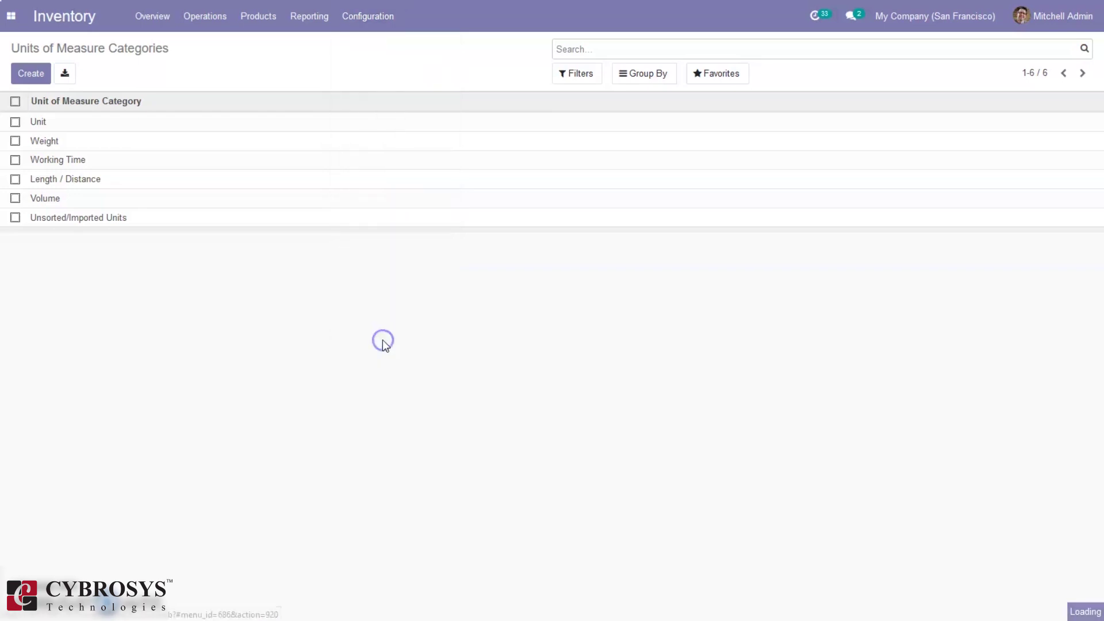
Step: Review the Free delivery charges shipping method and its provider setting in edit mode, save it without changes, and return to the Shipping Methods list
left_click(149, 127)
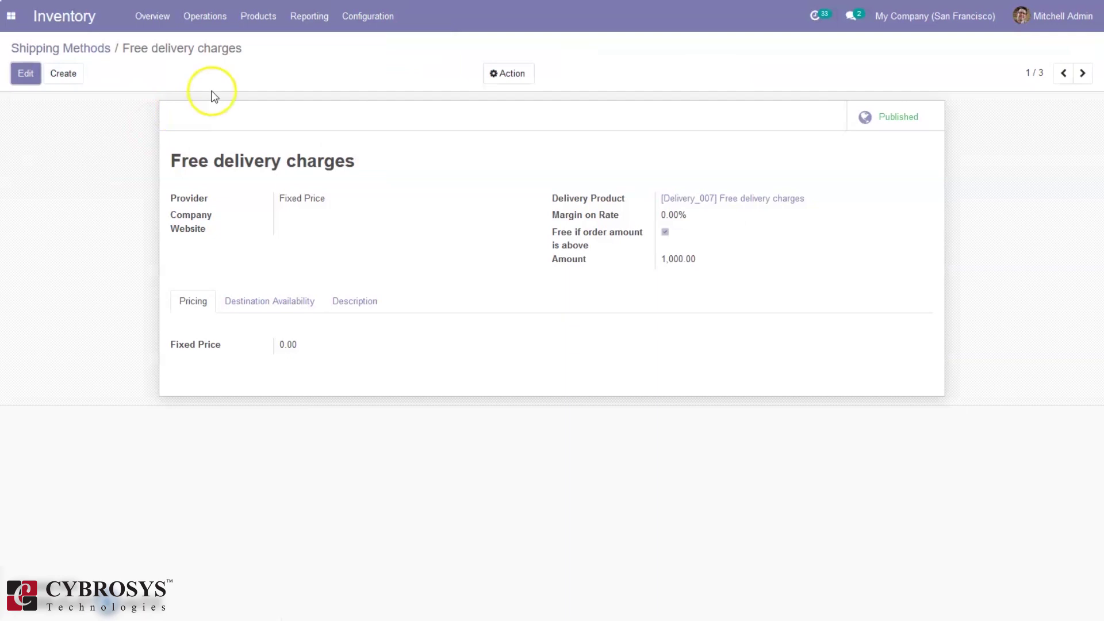
left_click(26, 74)
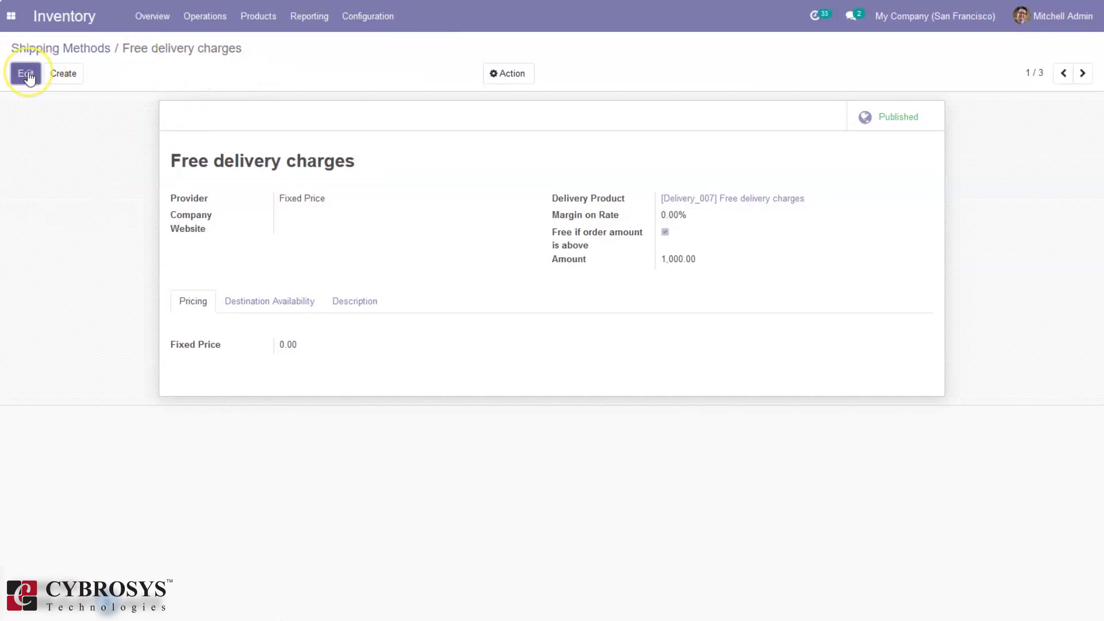
left_click(26, 74)
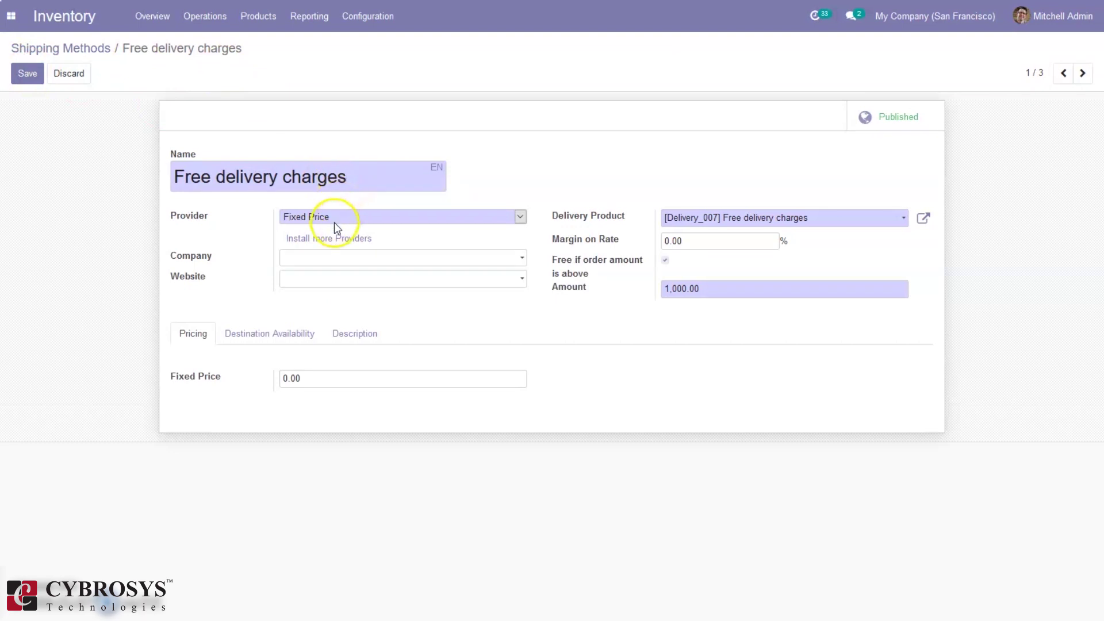
left_click(338, 218)
left_click(79, 142)
left_click(30, 74)
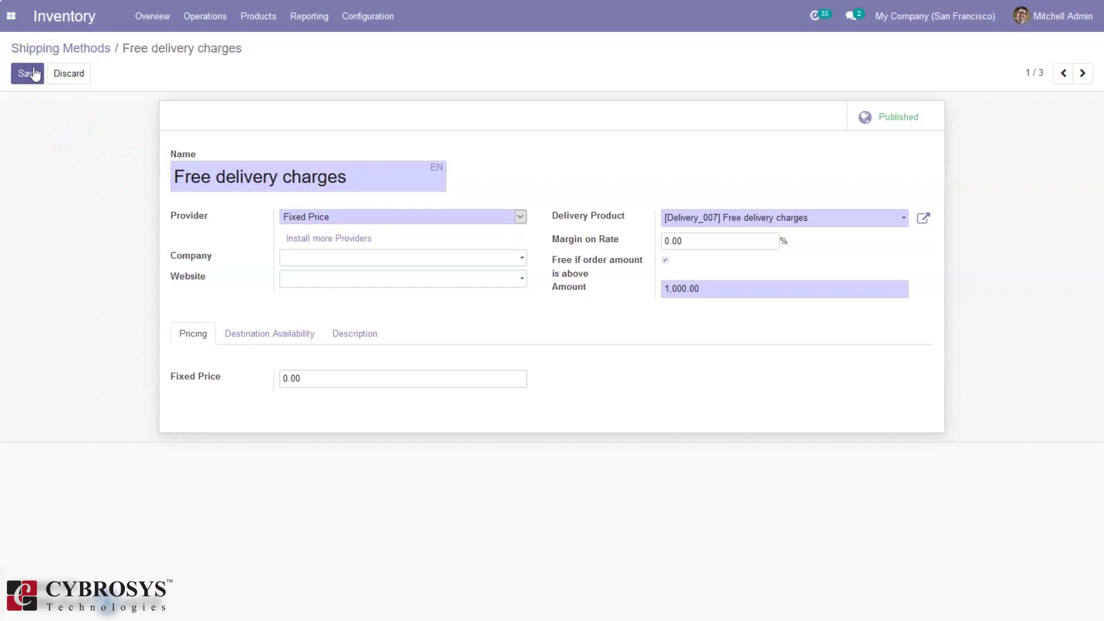
left_click(34, 74)
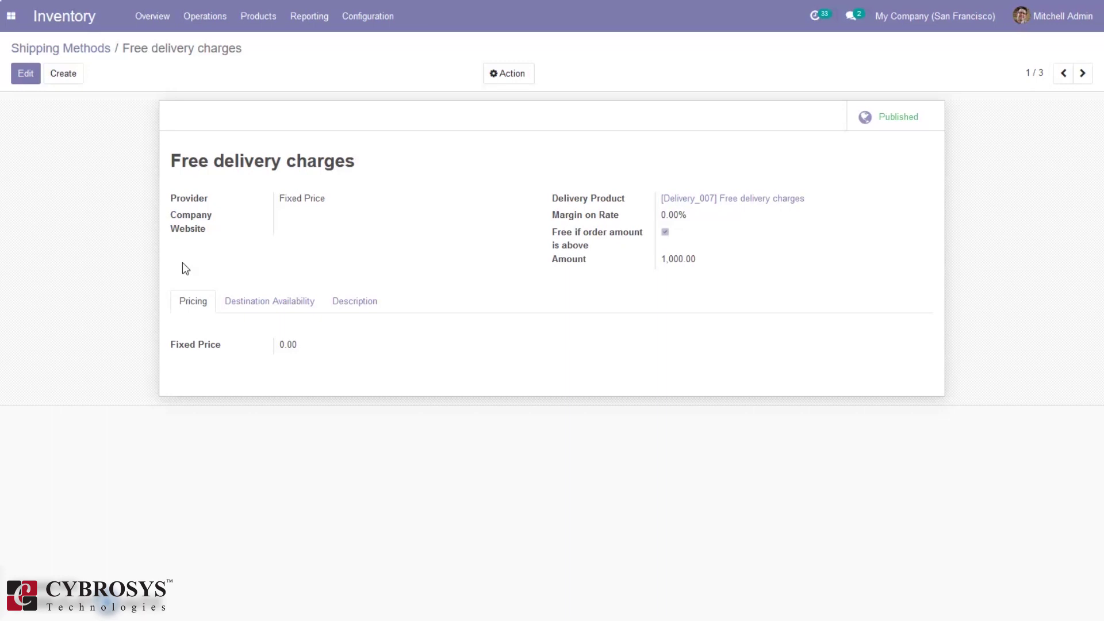
left_click_drag(206, 229, 180, 229)
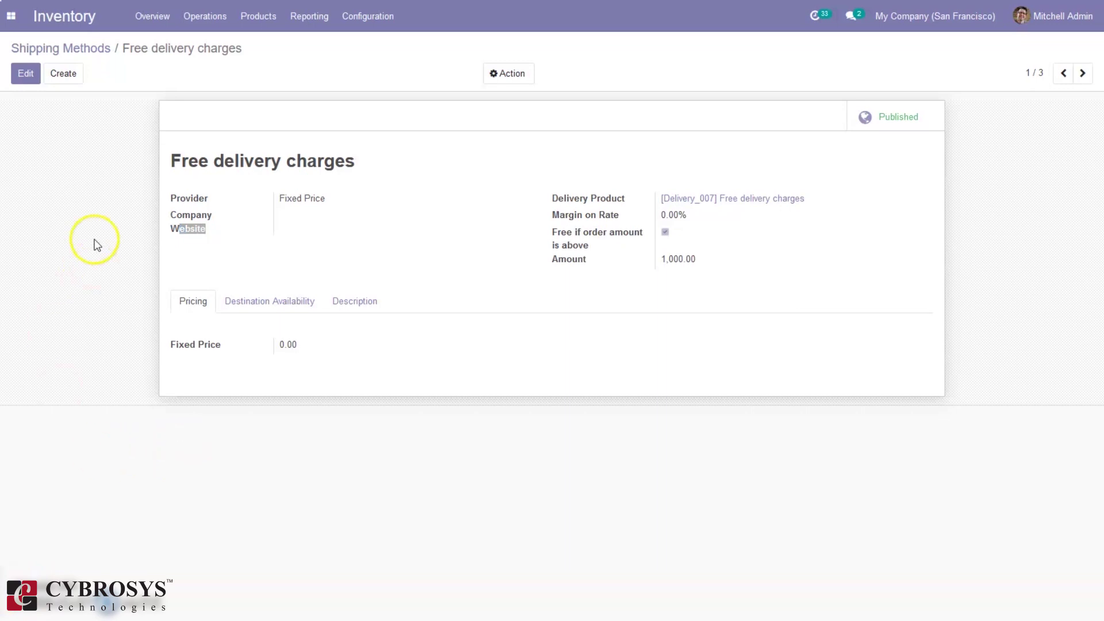
left_click(95, 50)
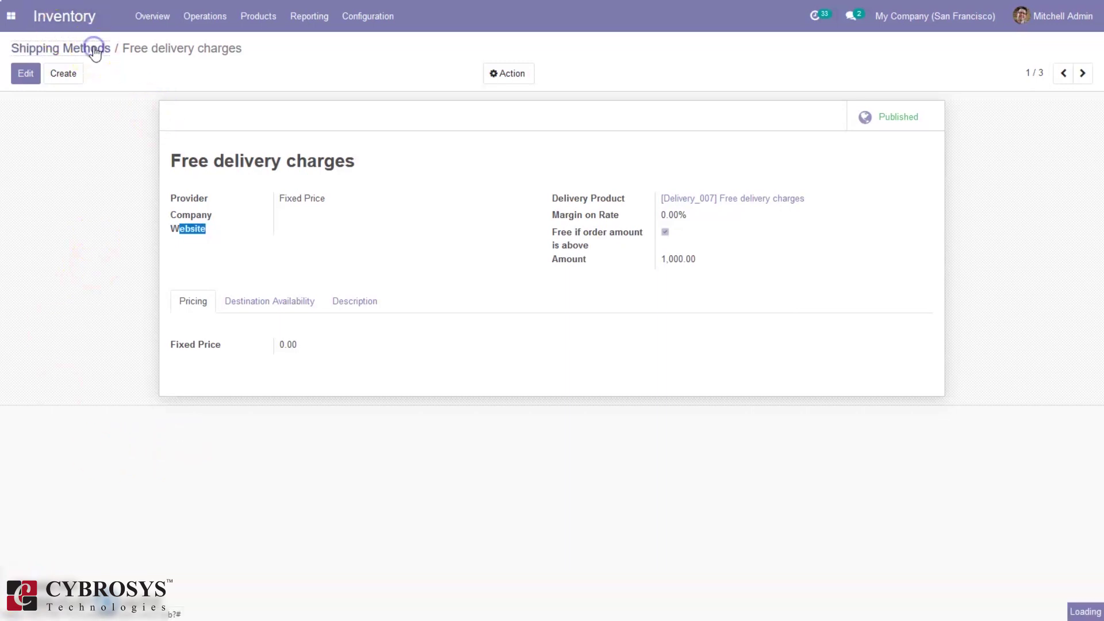
Step: Start a new delivery package with the package type "container", keeping No carrier integration as the carrier
left_click(354, 22)
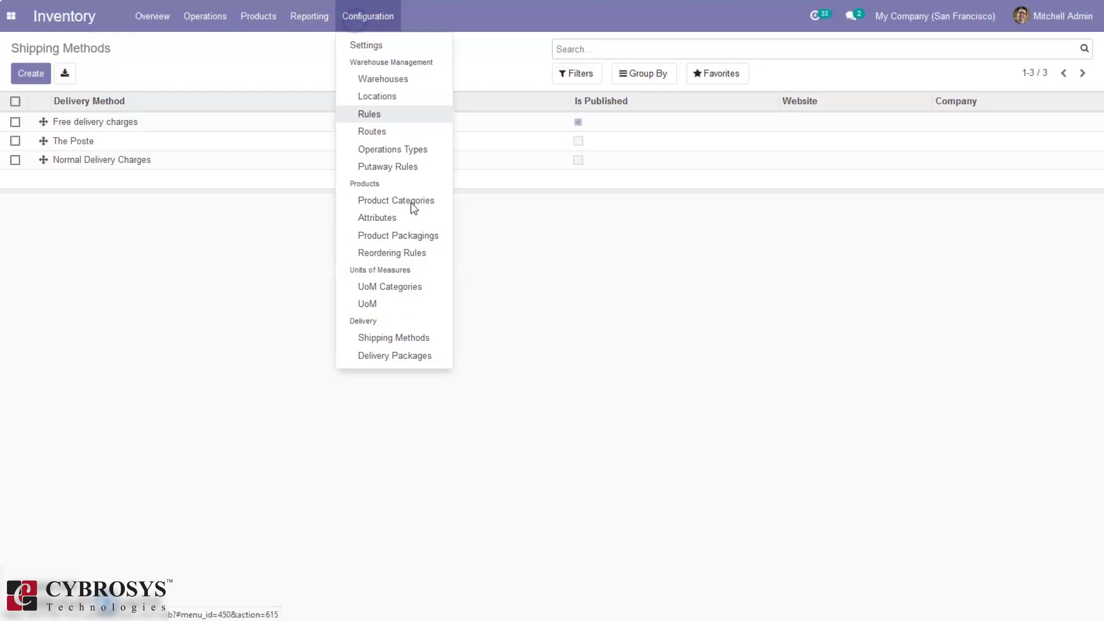
left_click(404, 352)
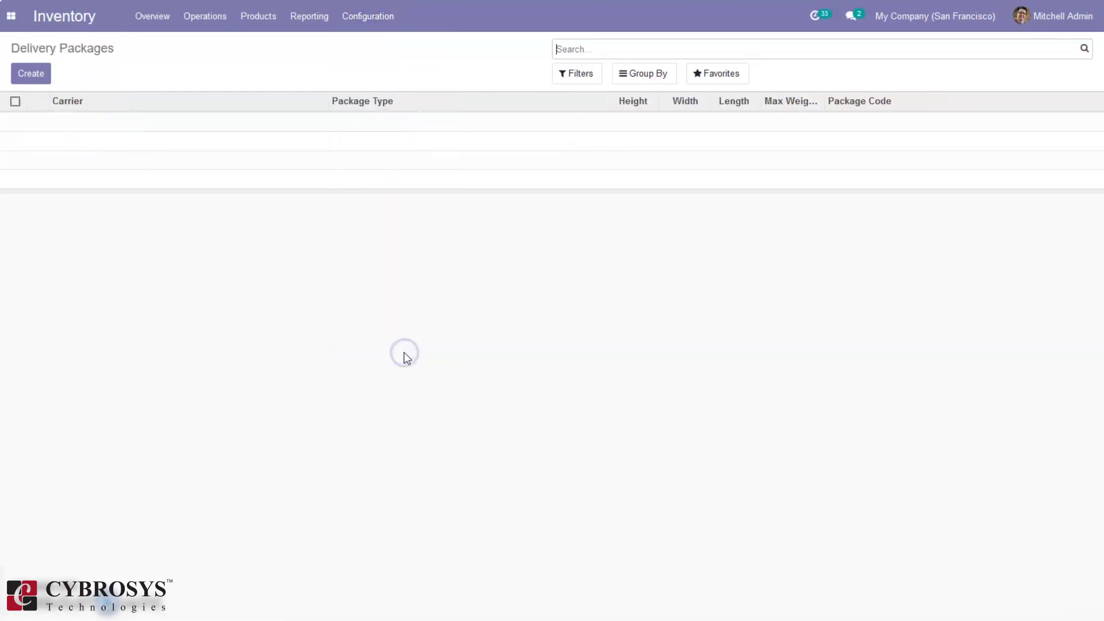
left_click(20, 74)
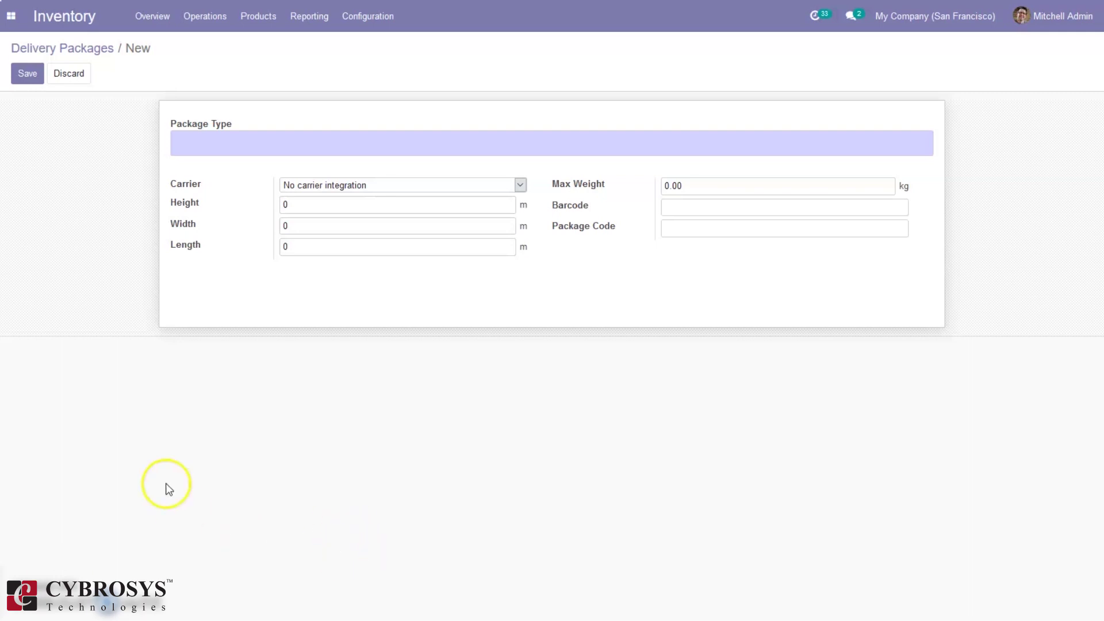
left_click(250, 144)
type("con")
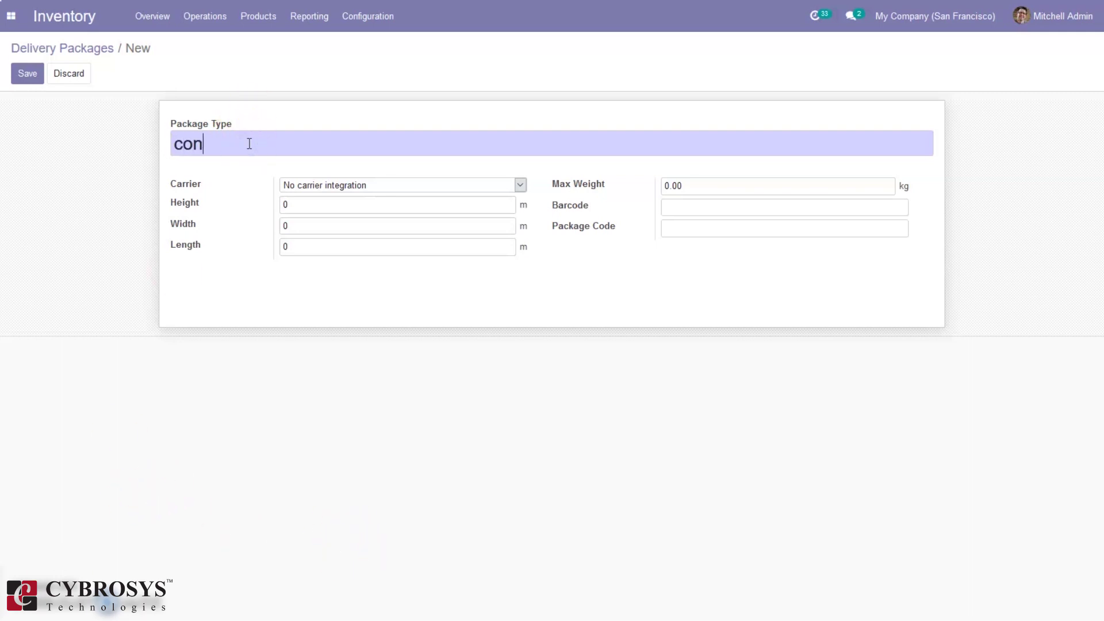
type("tainer")
Step: Set the delivery package's height and width to 10 m each and save it
left_click(290, 205)
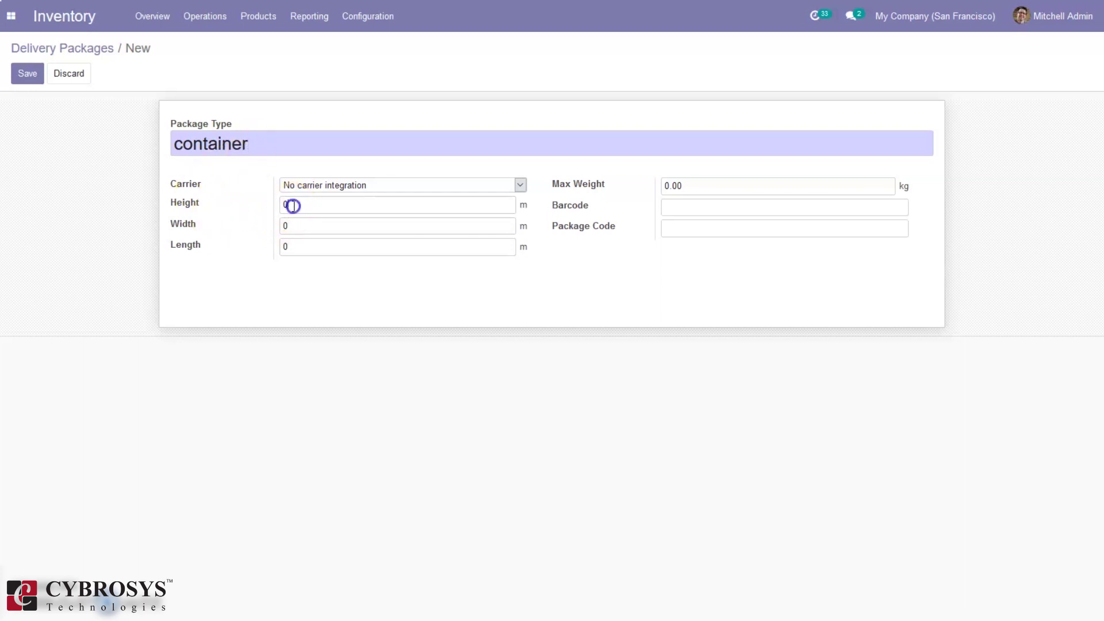
type("10")
left_click(305, 230)
key("BackSpace")
left_click(31, 74)
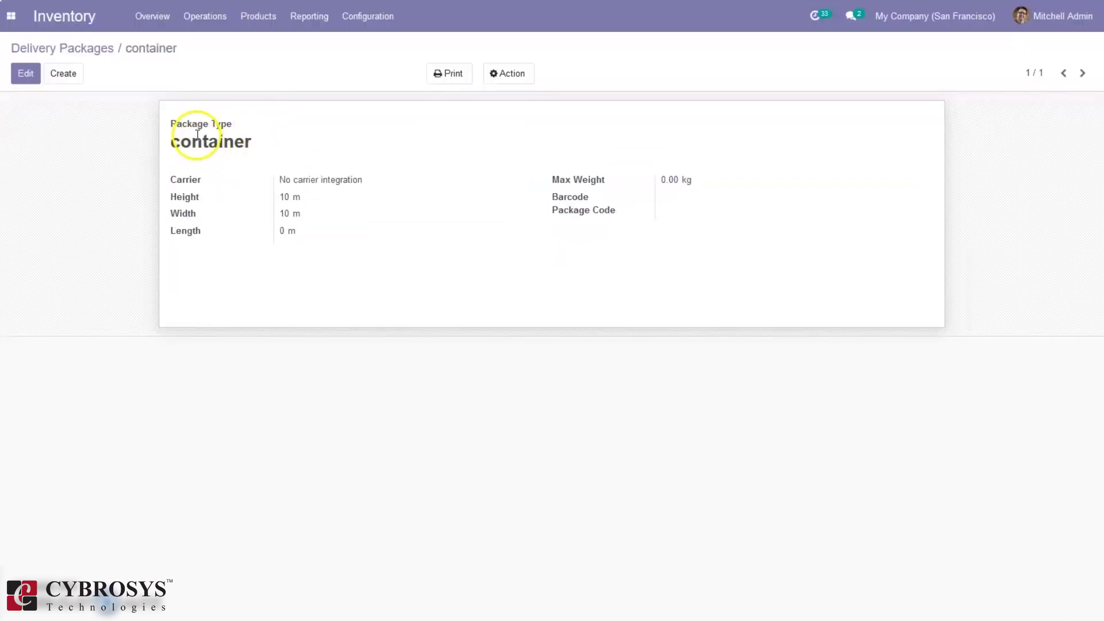
Step: Create a package with the package type "container" and the default reference, save it and return to the Packages overview
left_click(258, 67)
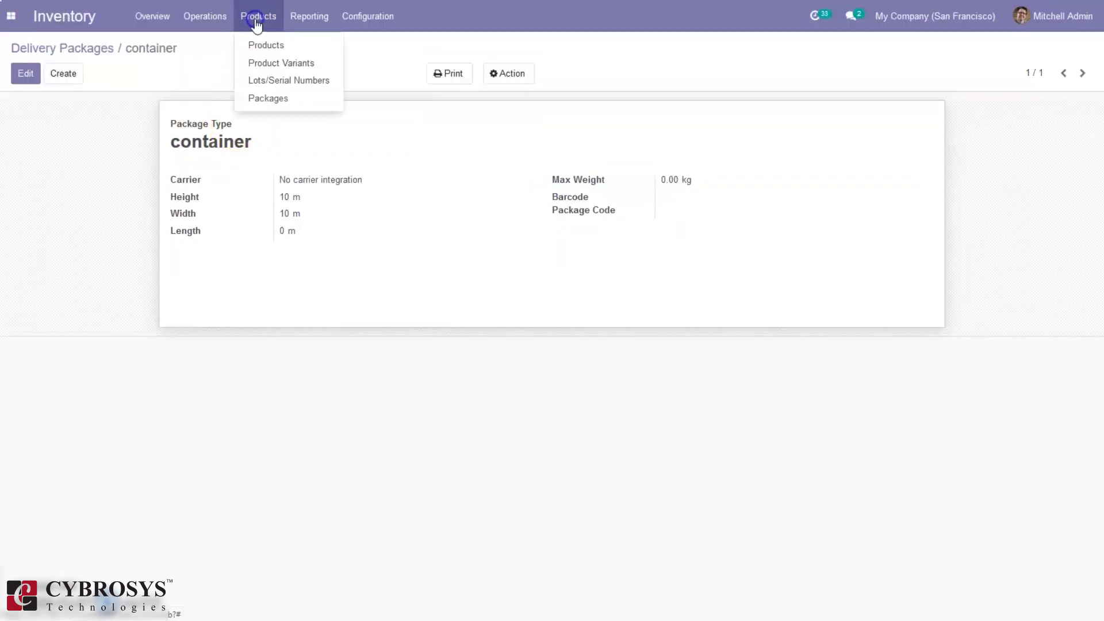
left_click(275, 101)
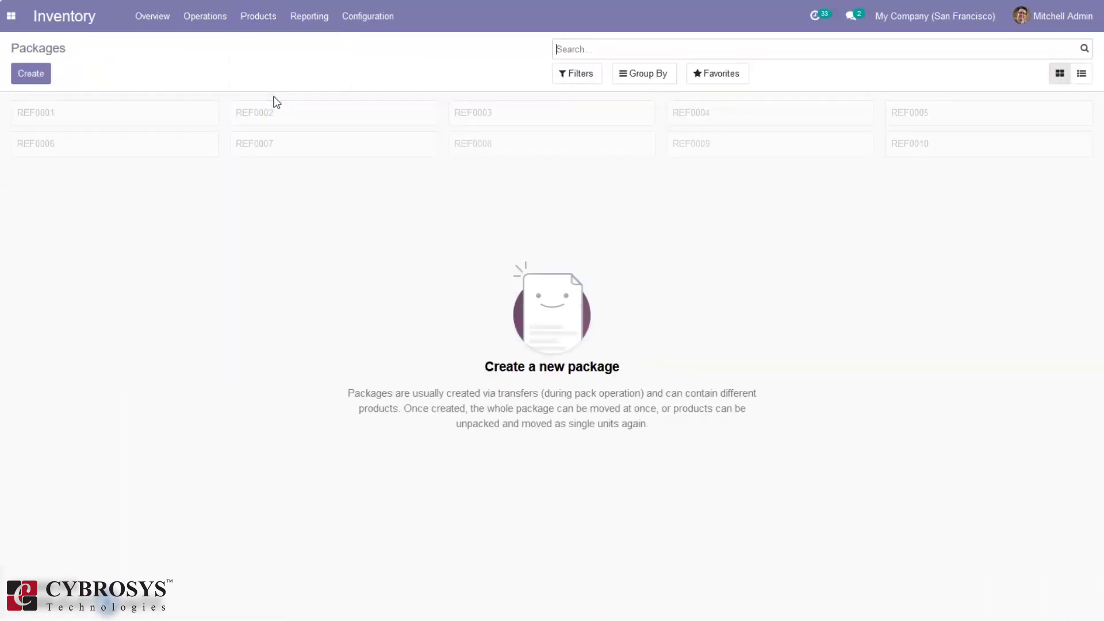
left_click(31, 73)
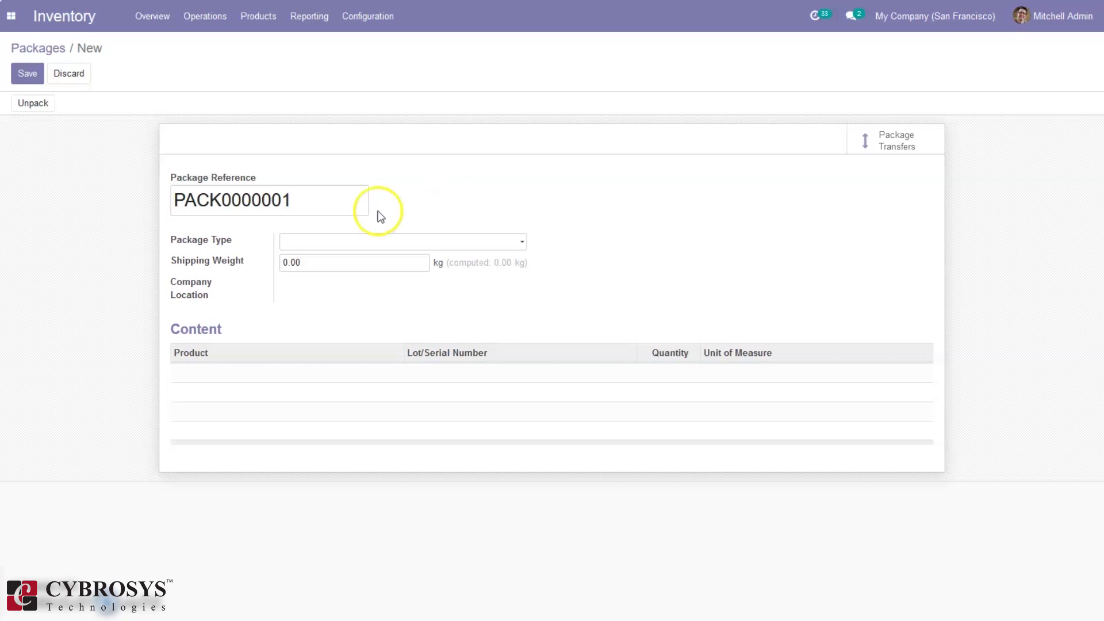
left_click(306, 244)
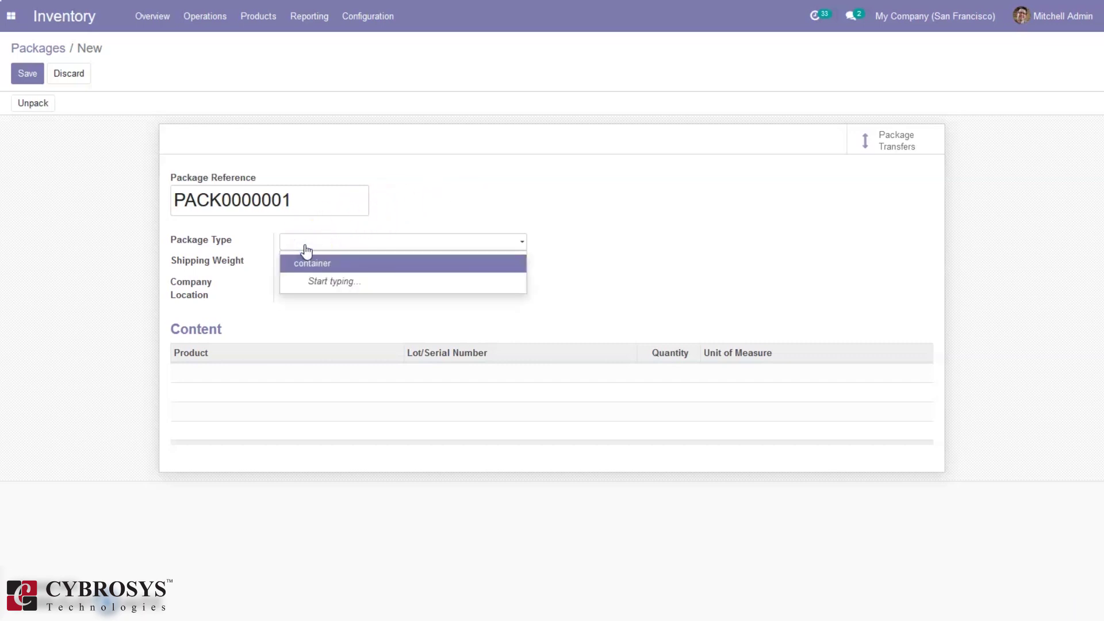
left_click(314, 265)
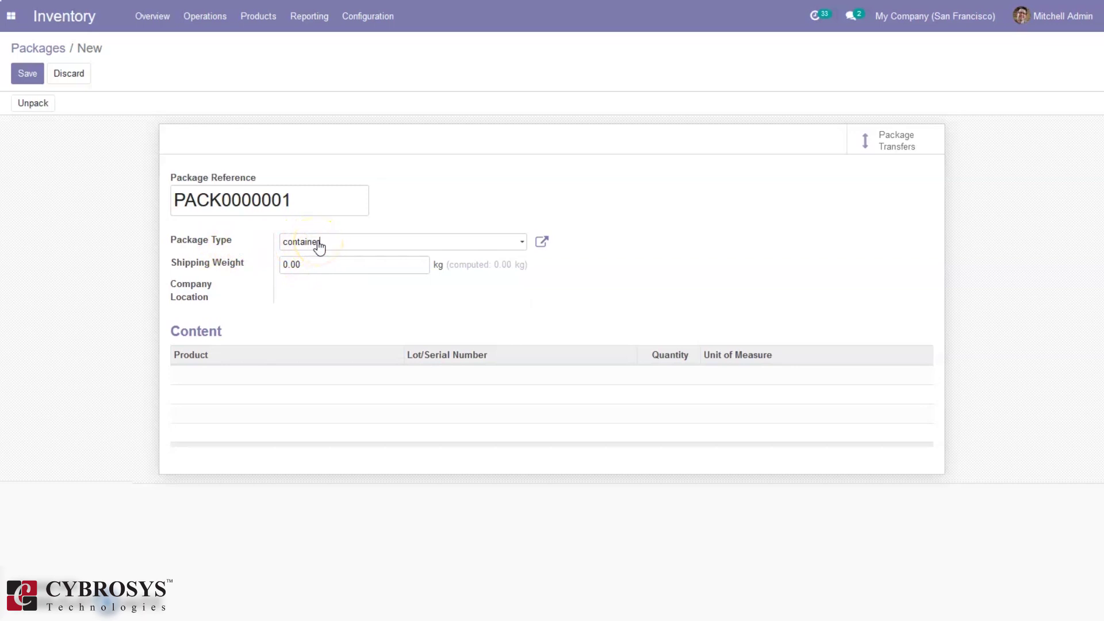
left_click(23, 75)
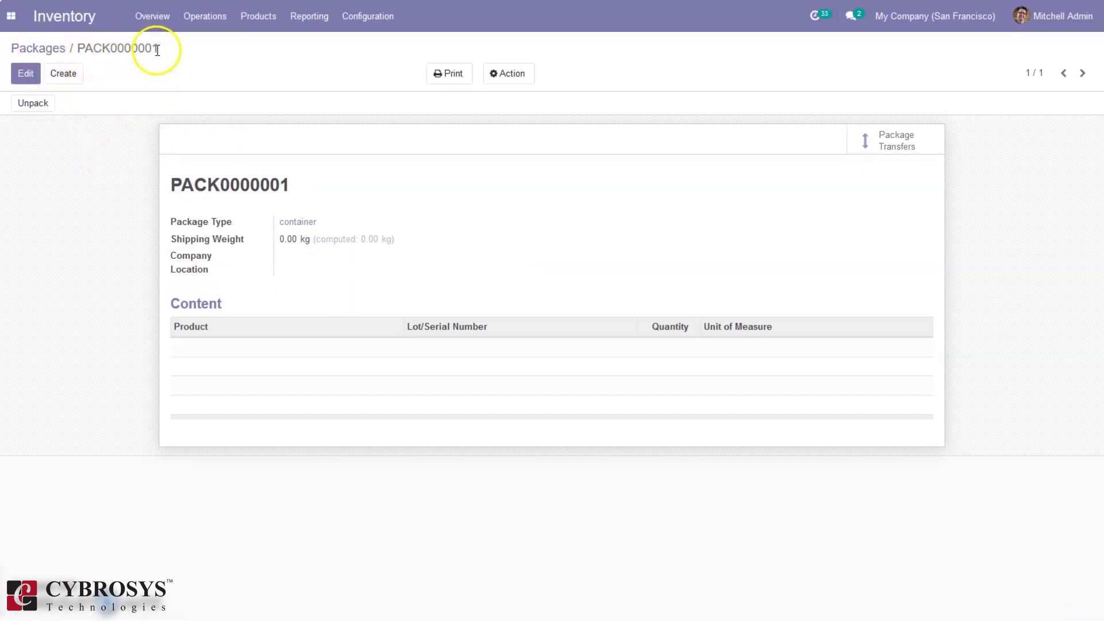
left_click(57, 52)
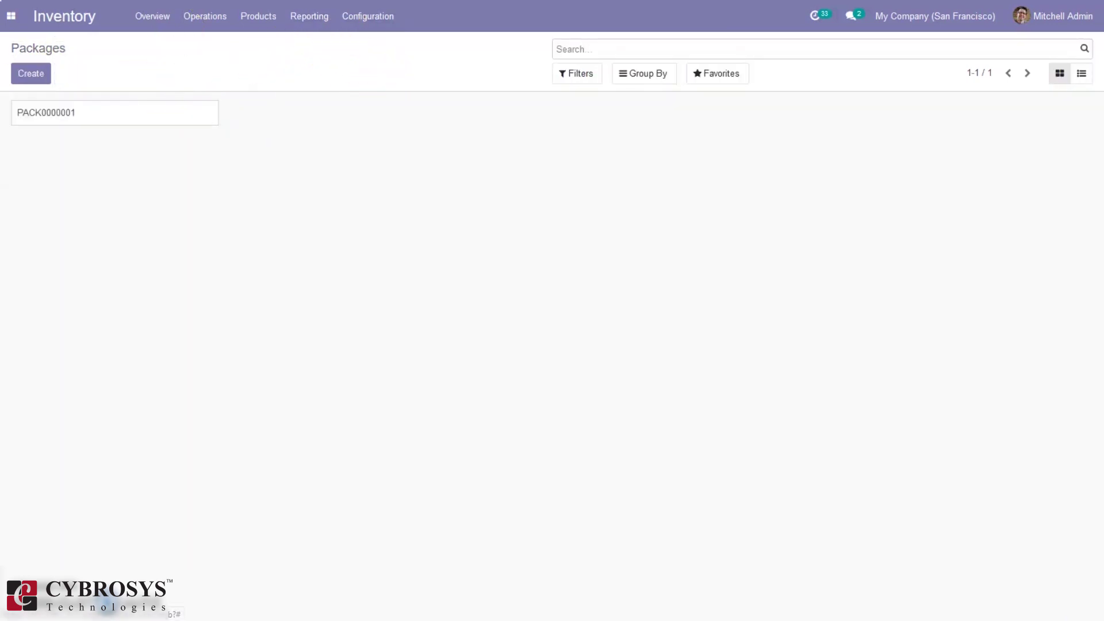
left_click(359, 29)
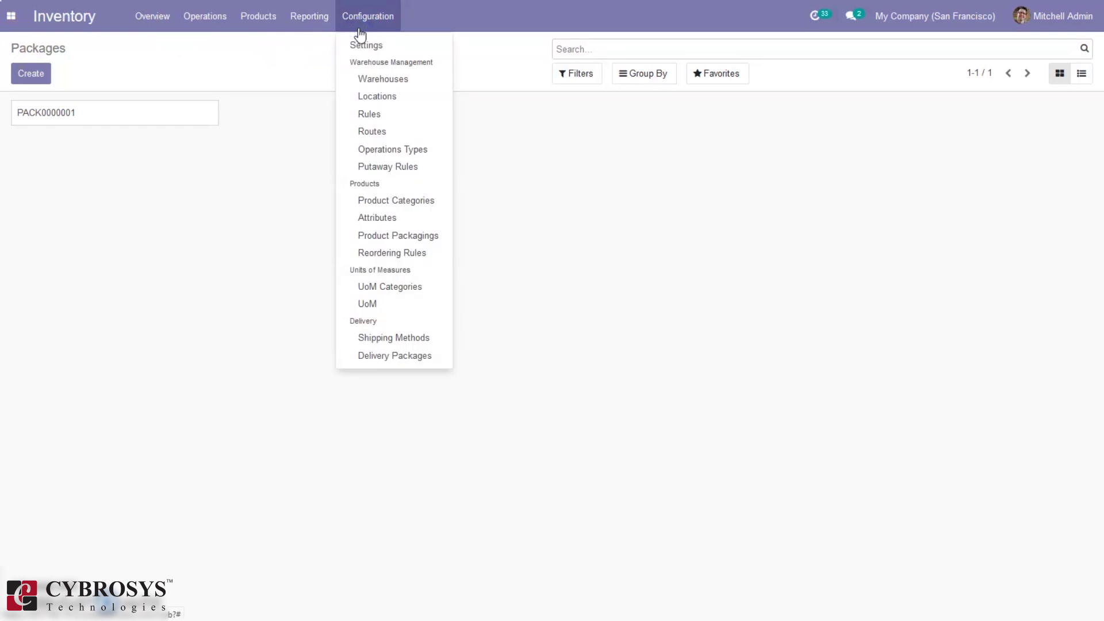
mouse_move(208, 33)
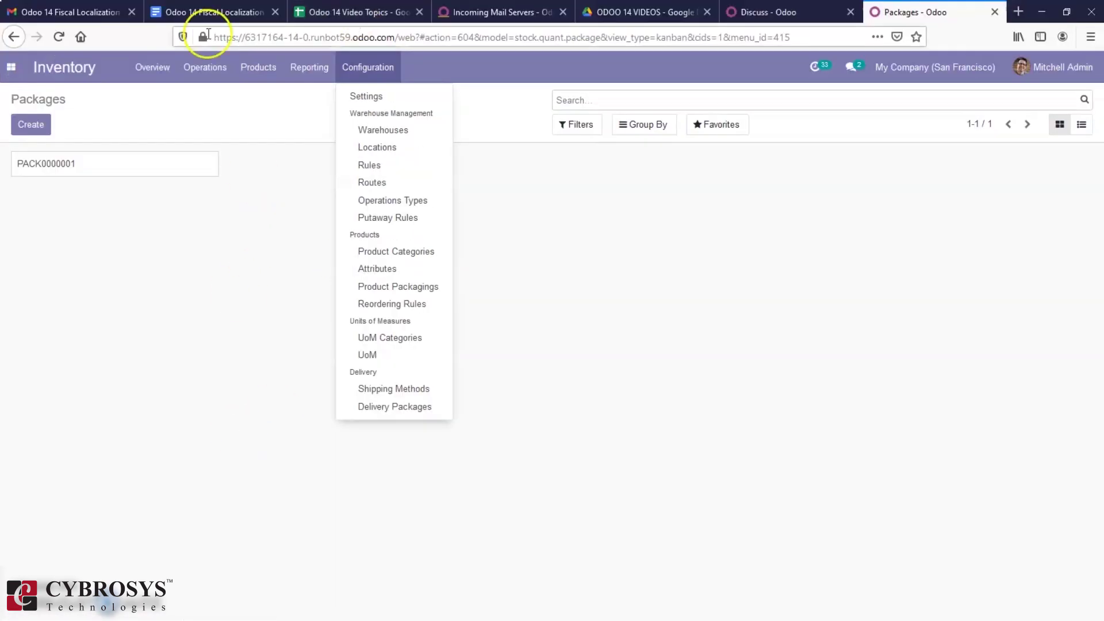
left_click(379, 17)
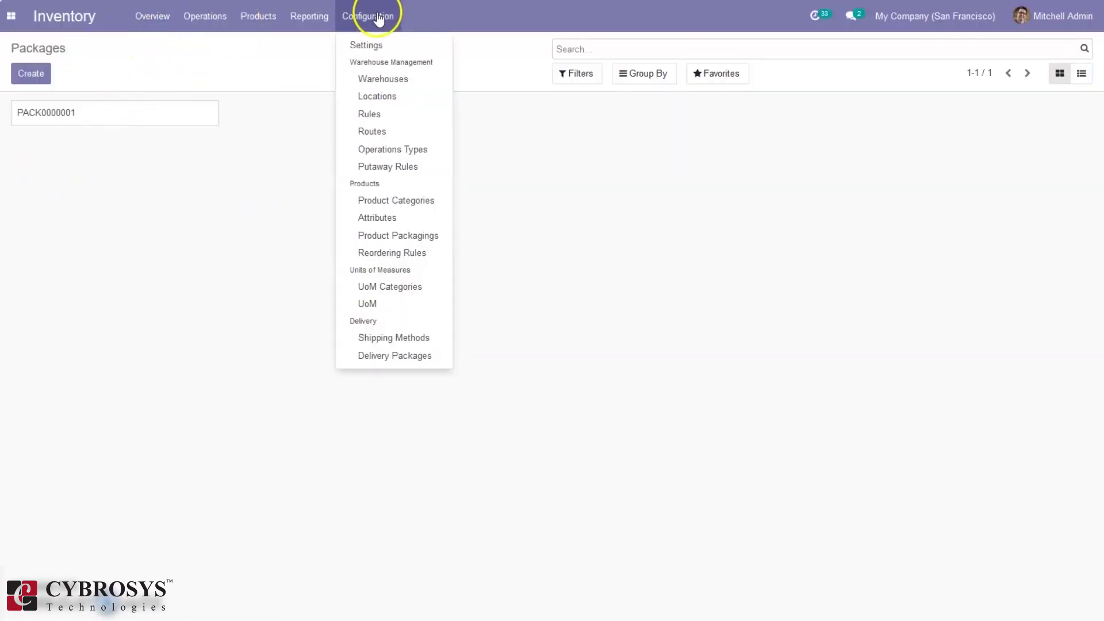
mouse_move(287, 23)
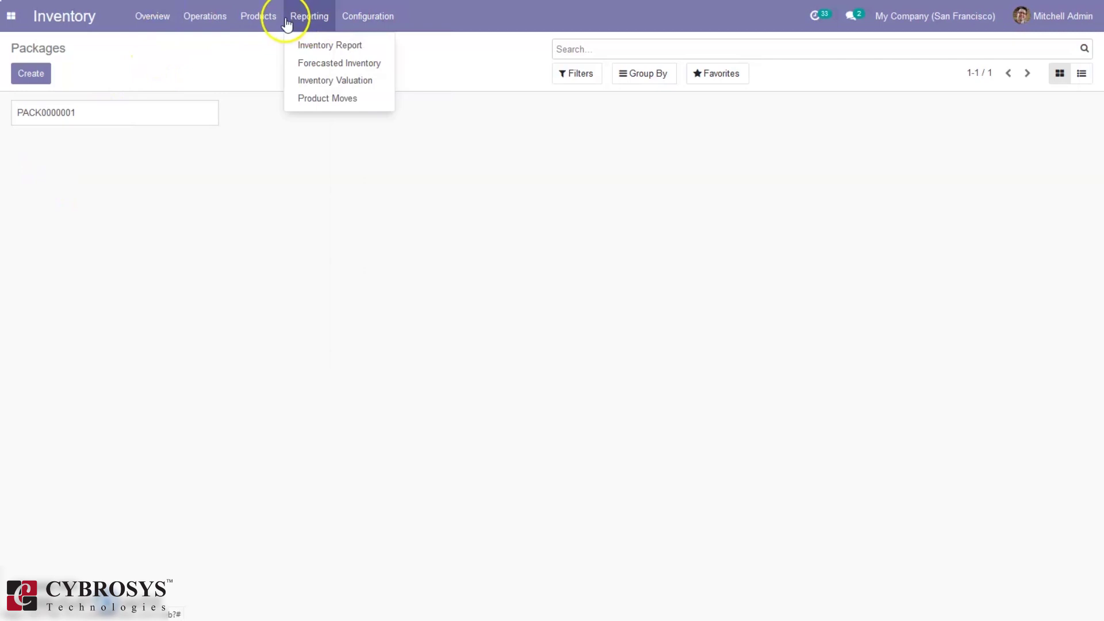
Step: Open the list of all inventory transfers and look through its entries
mouse_move(203, 19)
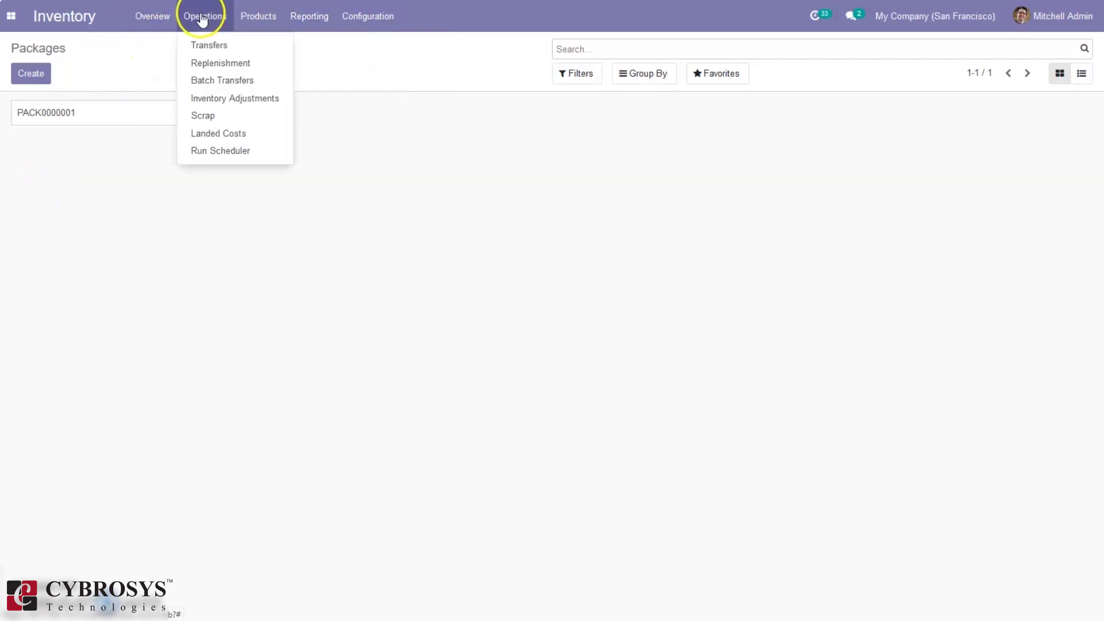
left_click(221, 48)
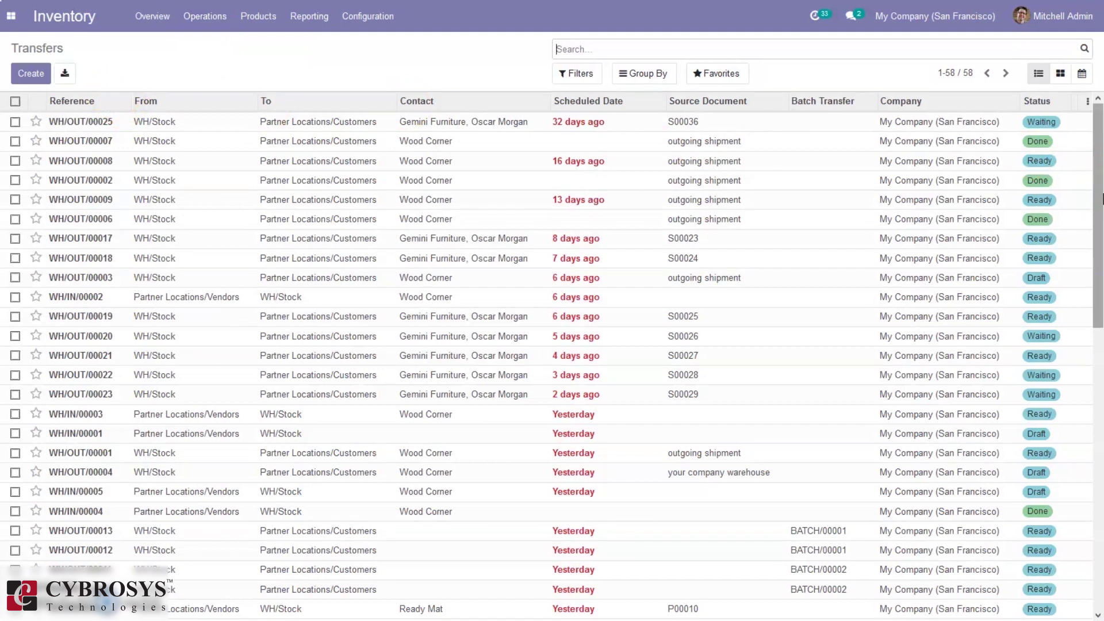
mouse_move(1102, 199)
left_mouse_down()
mouse_move(1092, 276)
mouse_move(1091, 199)
left_mouse_up()
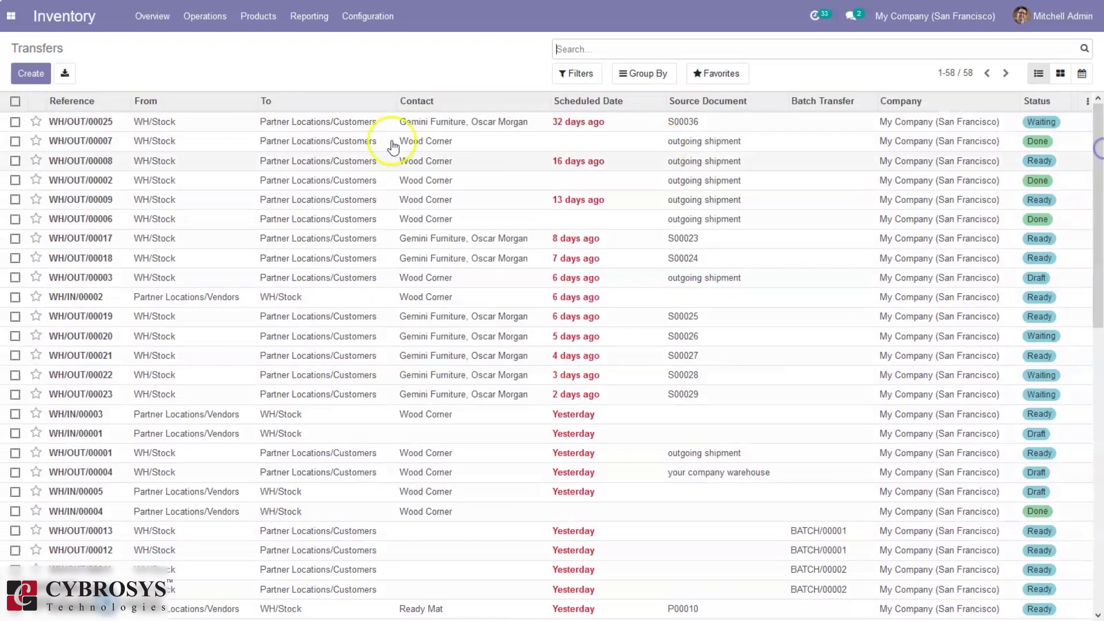
Step: Start a new transfer for the contact Azure Interior with operation type San Francisco: Delivery Orders, keeping WH/Stock as the source location
left_click(32, 75)
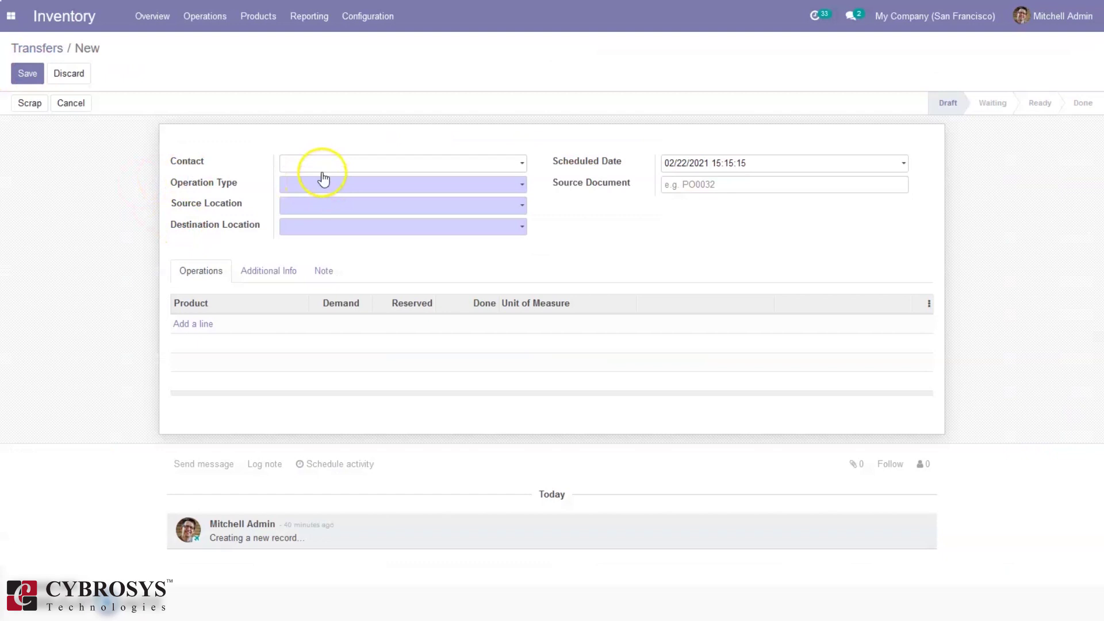
left_click(321, 163)
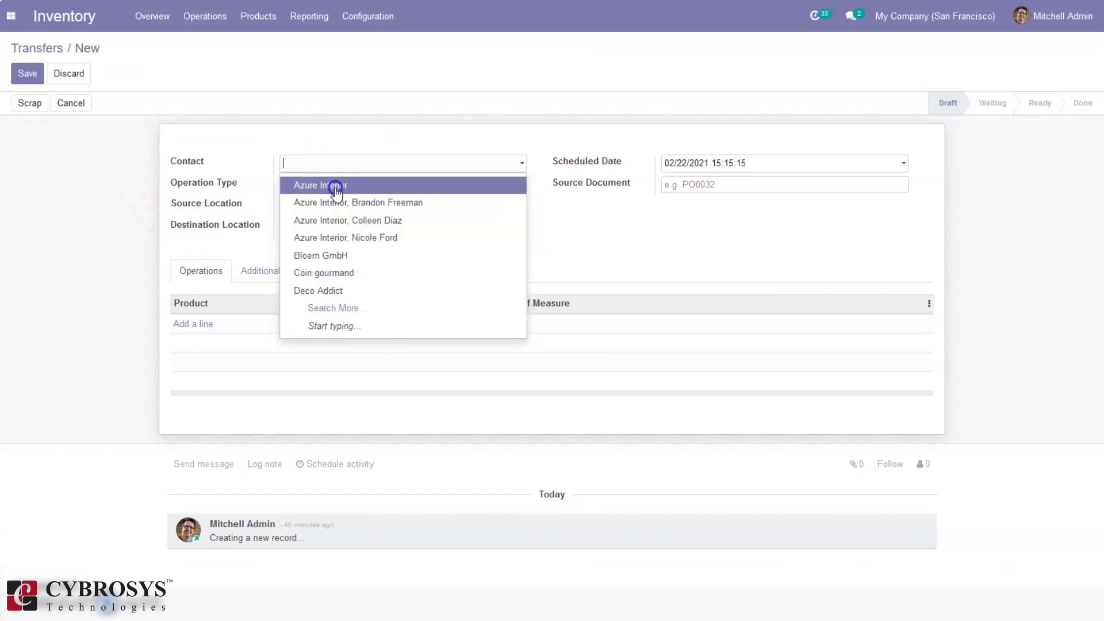
left_click(337, 192)
left_click(316, 184)
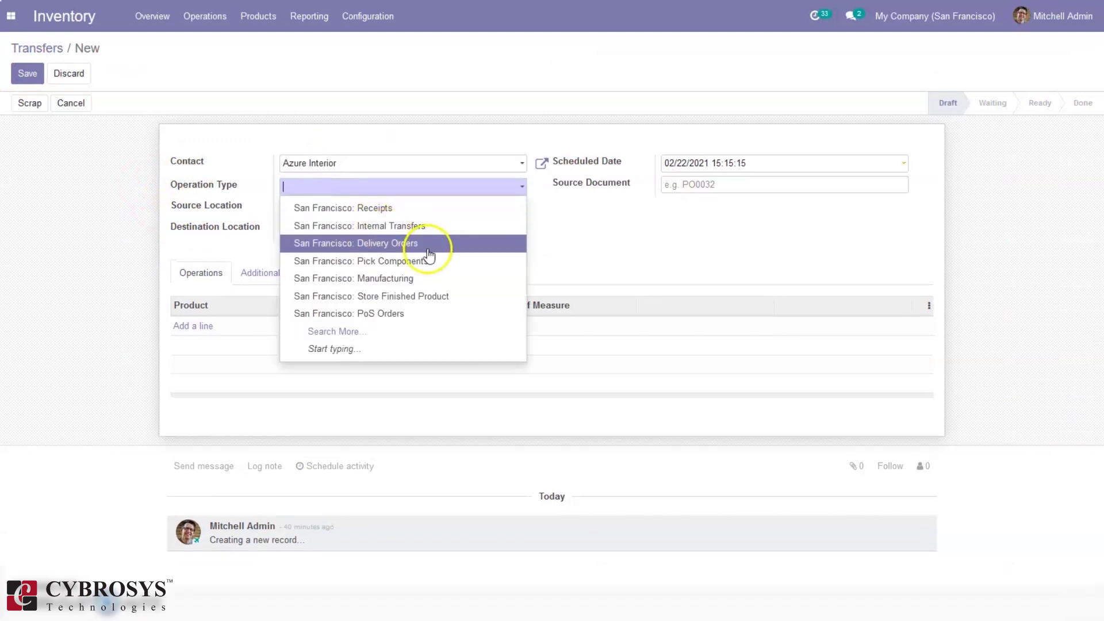
left_click(402, 243)
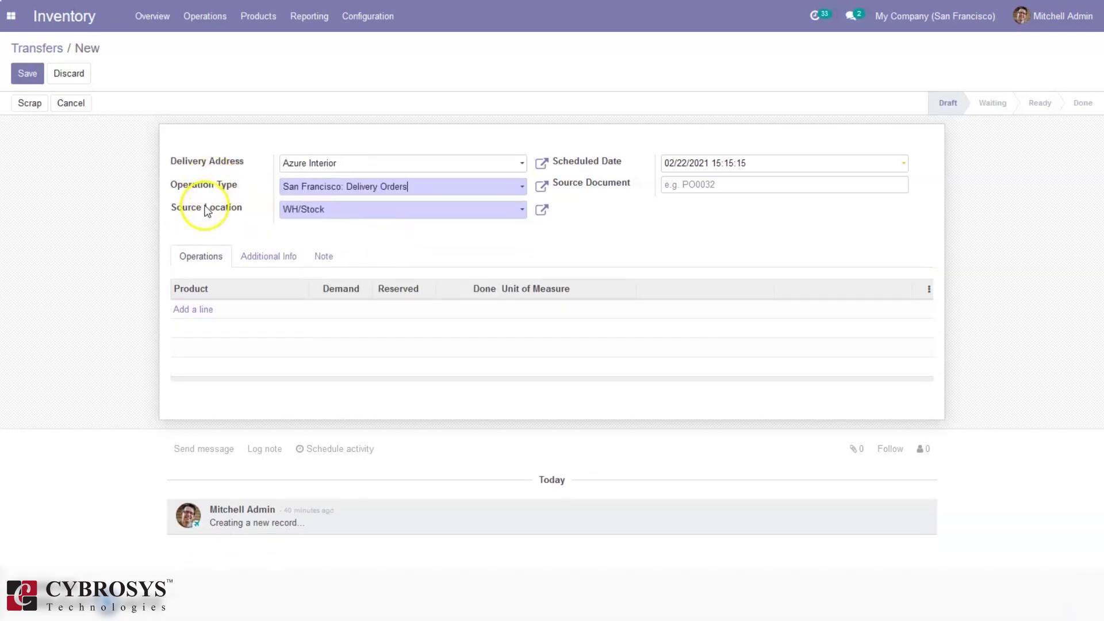
left_click(299, 215)
left_click(262, 215)
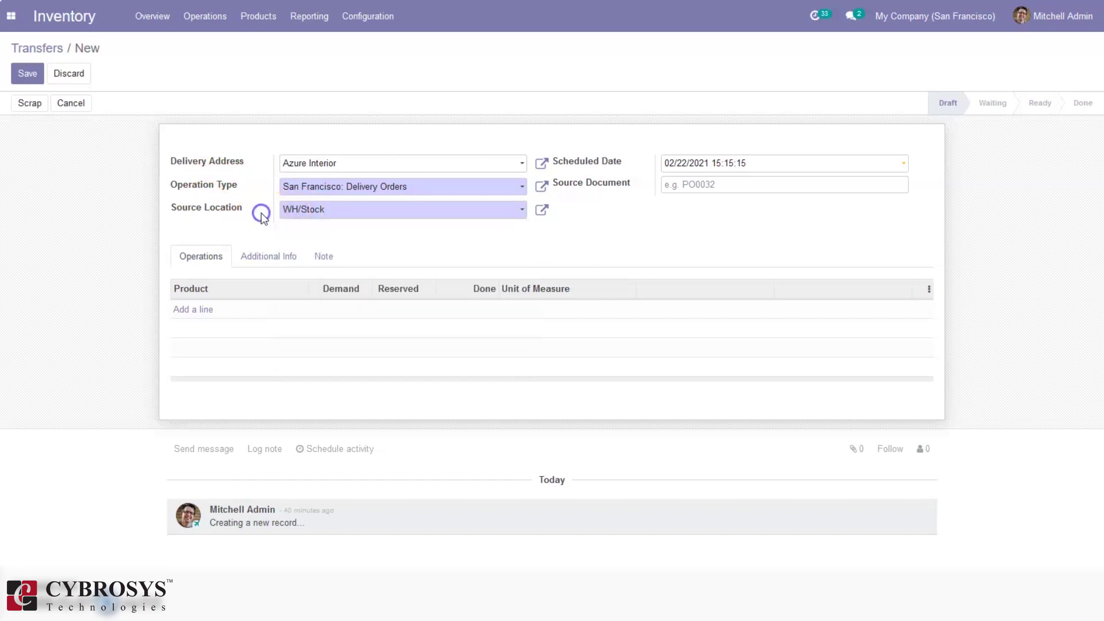
Step: Add the product [DESK0006] Customizable Desk (CONFIG) (Custom, Black) with a demand of 1 and save the transfer
left_click(198, 310)
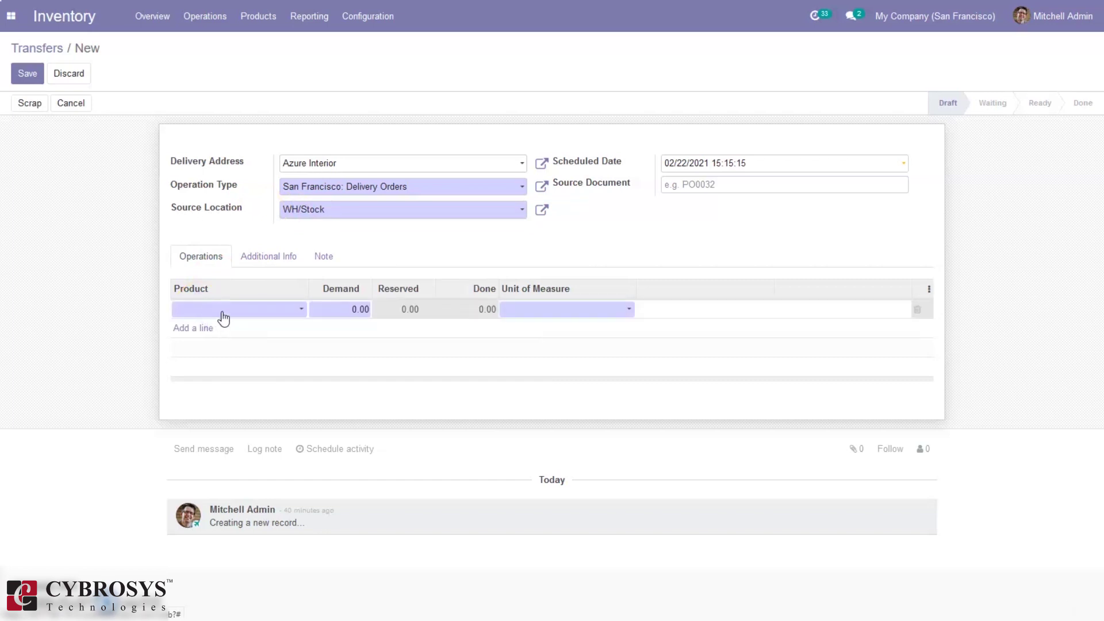
left_click(219, 310)
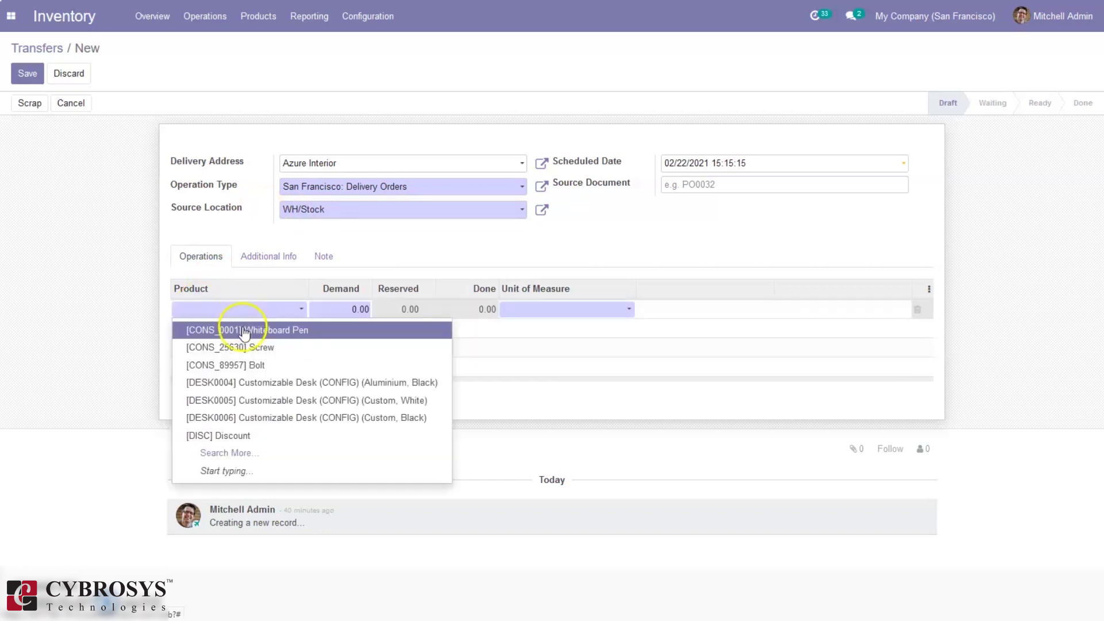
left_click(286, 416)
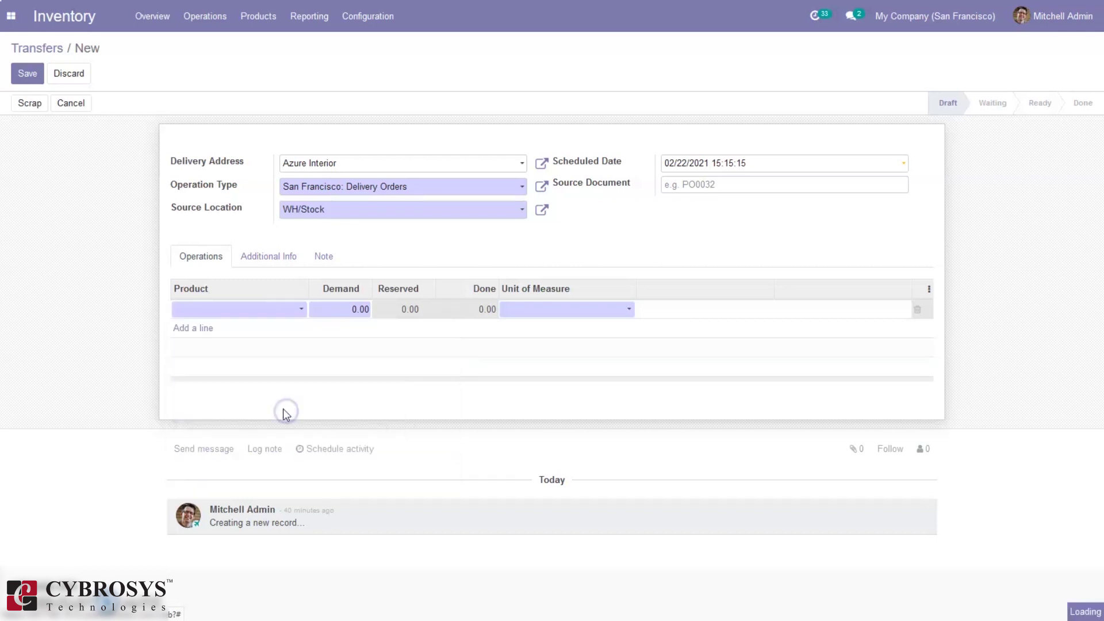
left_click(345, 312)
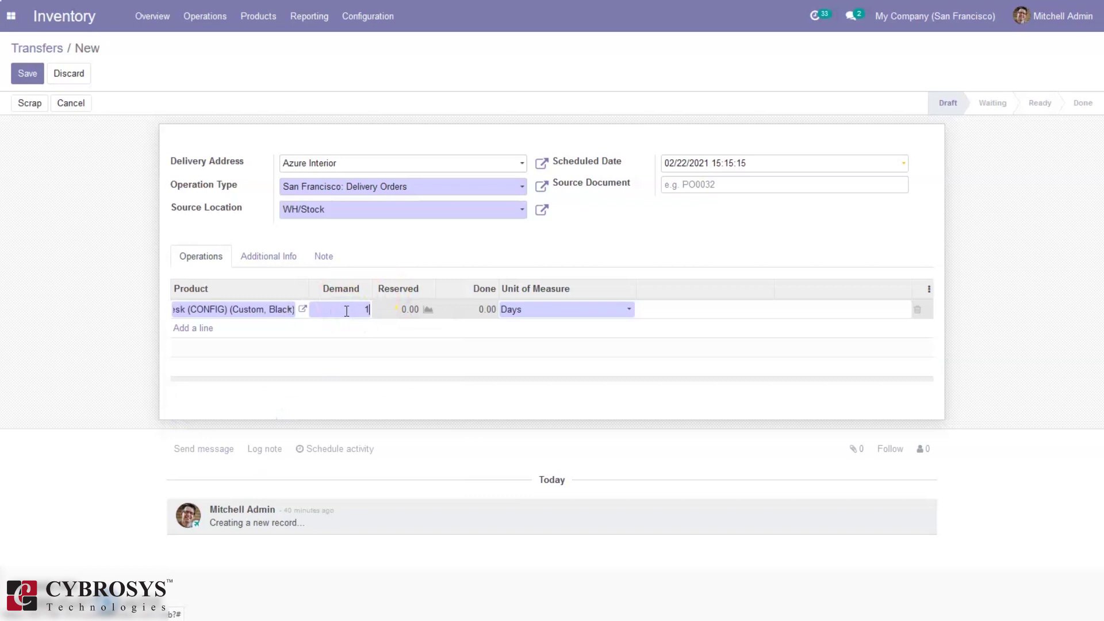
left_click(29, 75)
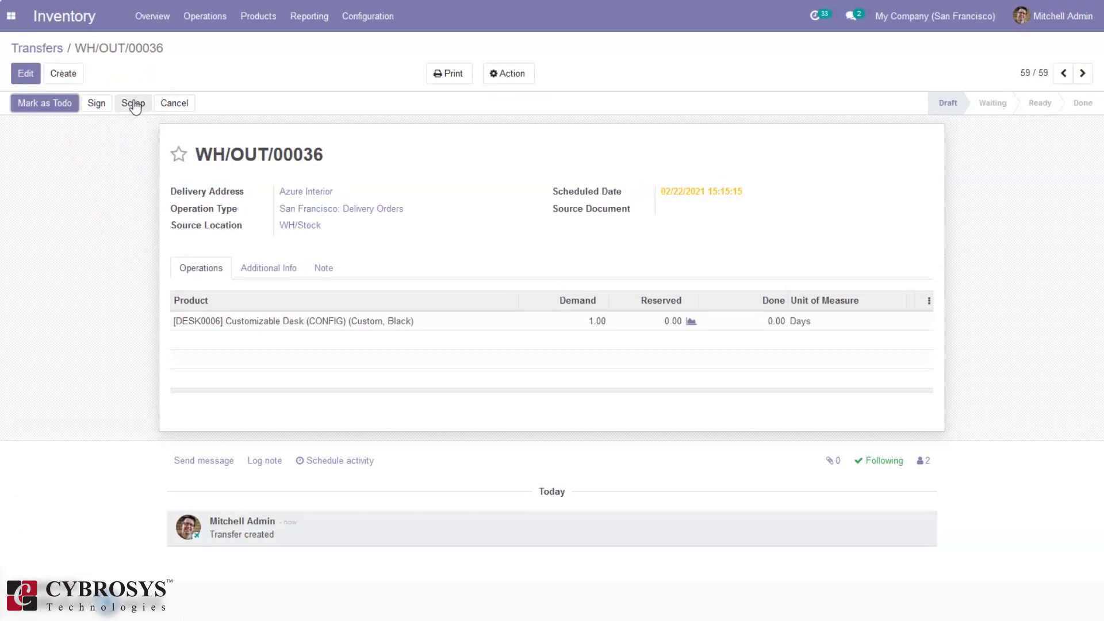
Step: Mark the delivery order as todo, check its availability and validate it, processing all quantities immediately
left_click(59, 101)
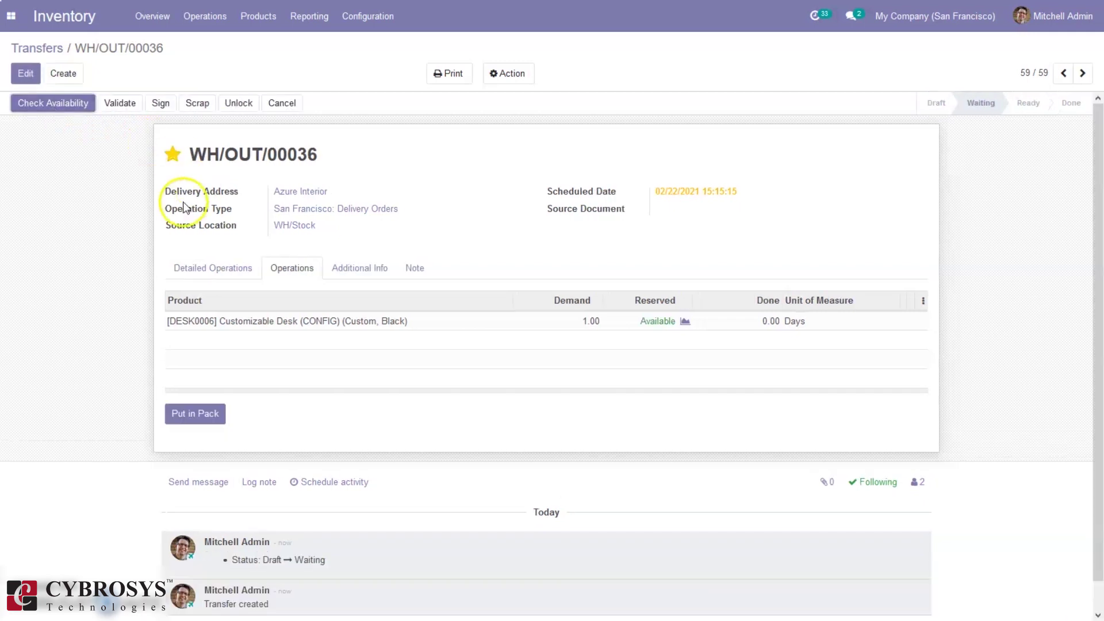
left_click(35, 106)
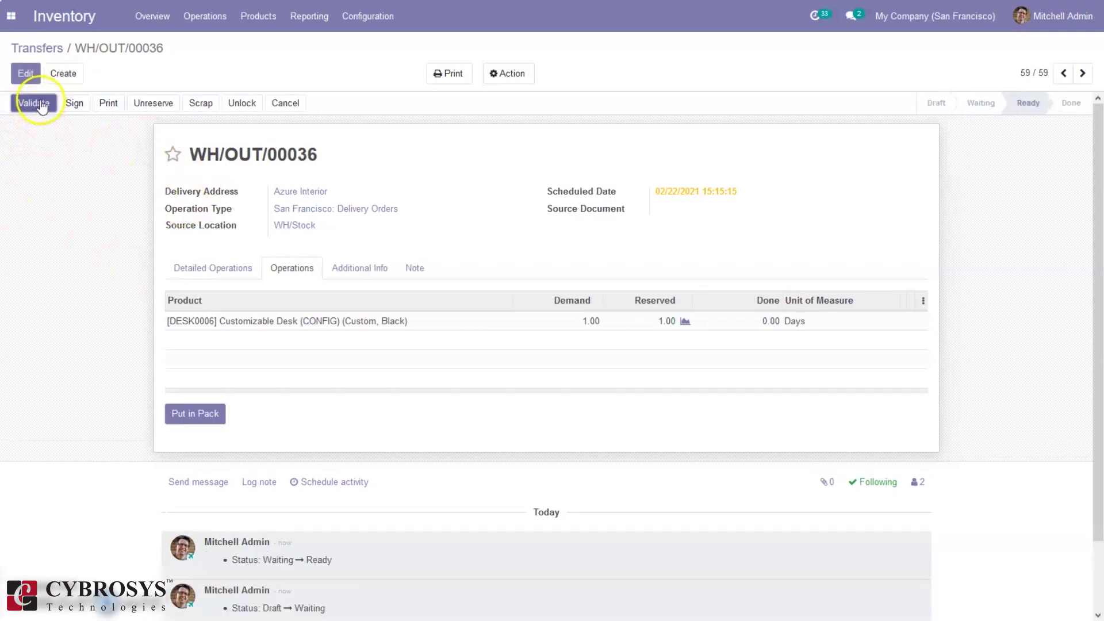
left_click(33, 103)
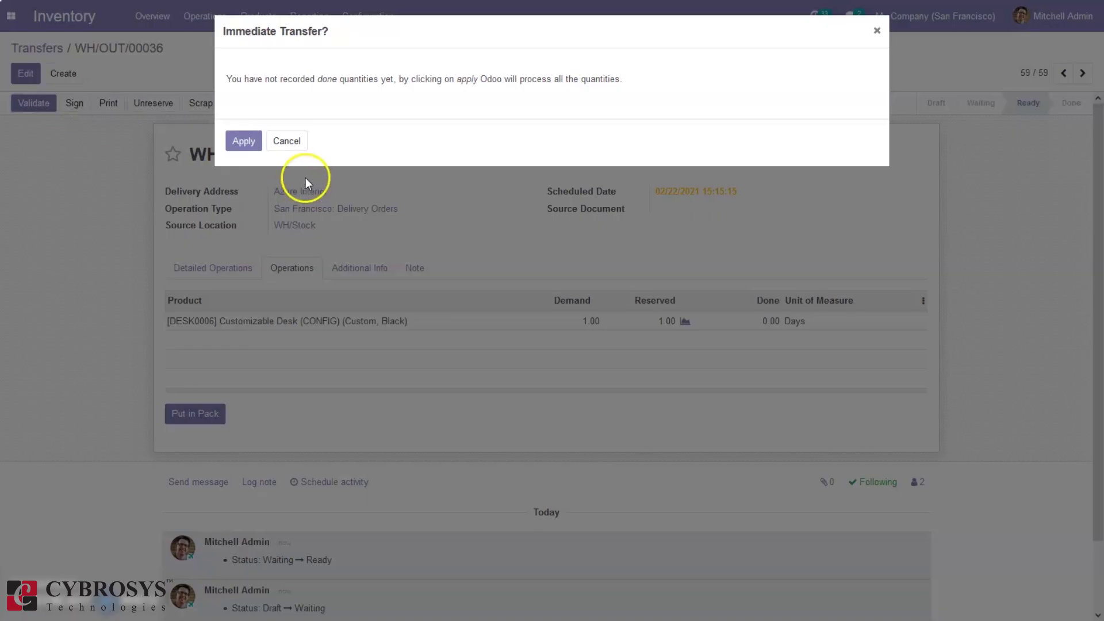
left_click(247, 141)
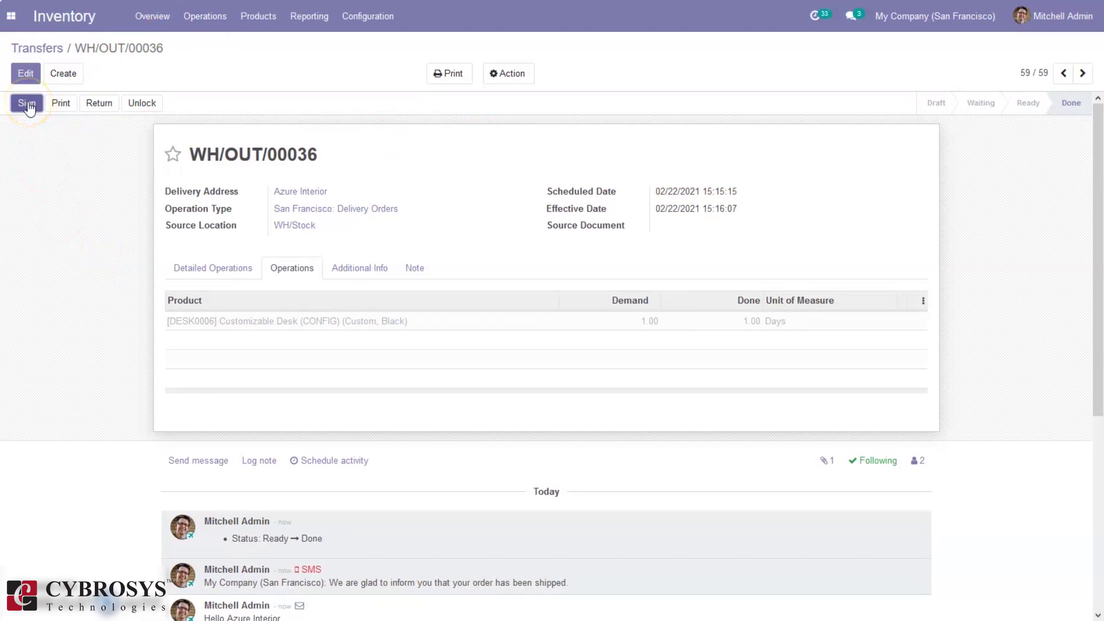
Step: Filter the transfers list by Done, view the Azure Interior delivery WH/OUT/00036 and return to the list
left_click(38, 49)
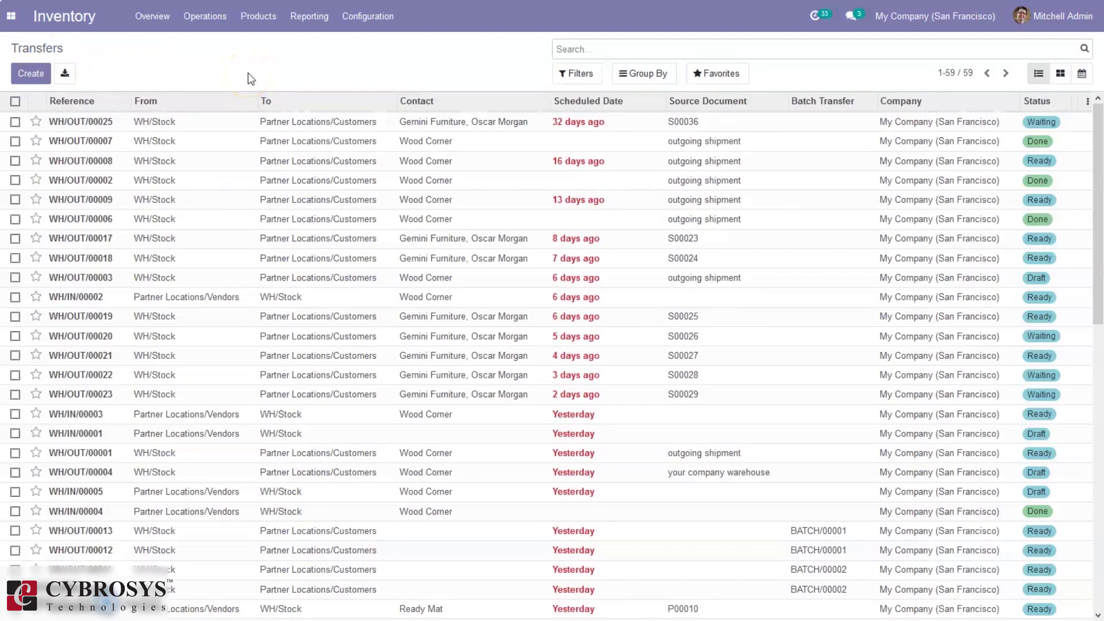
left_click(577, 73)
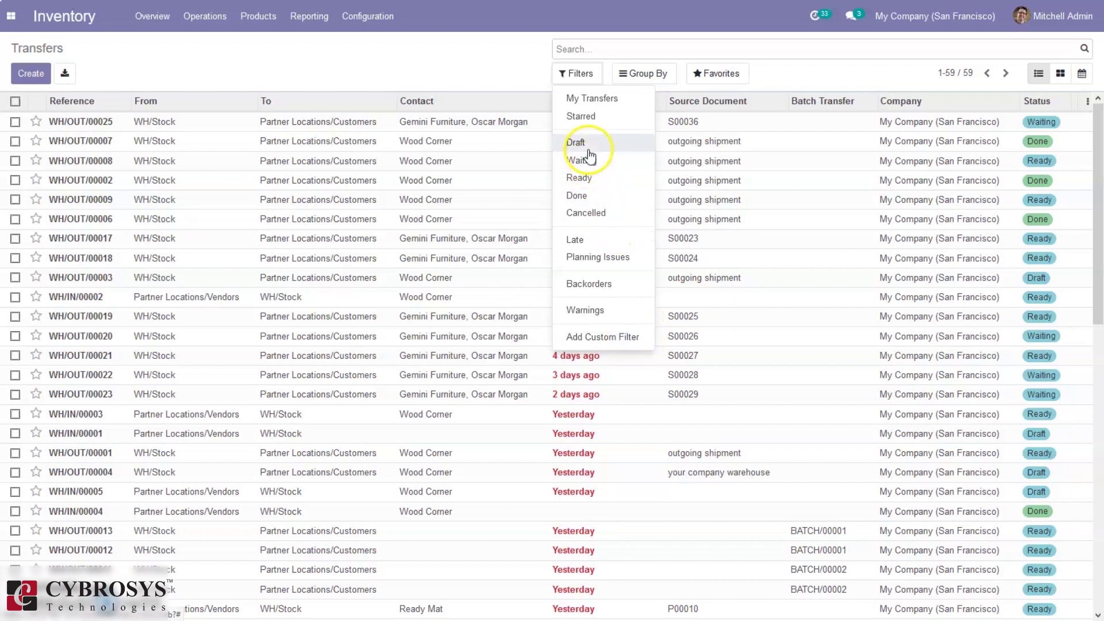
left_click(589, 198)
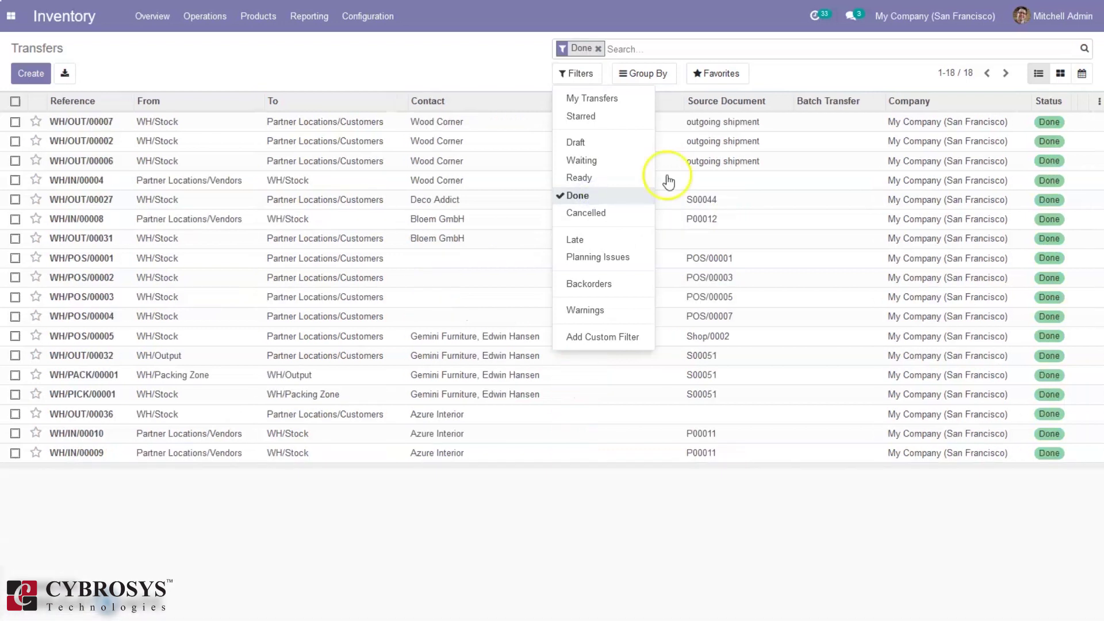
left_click(458, 498)
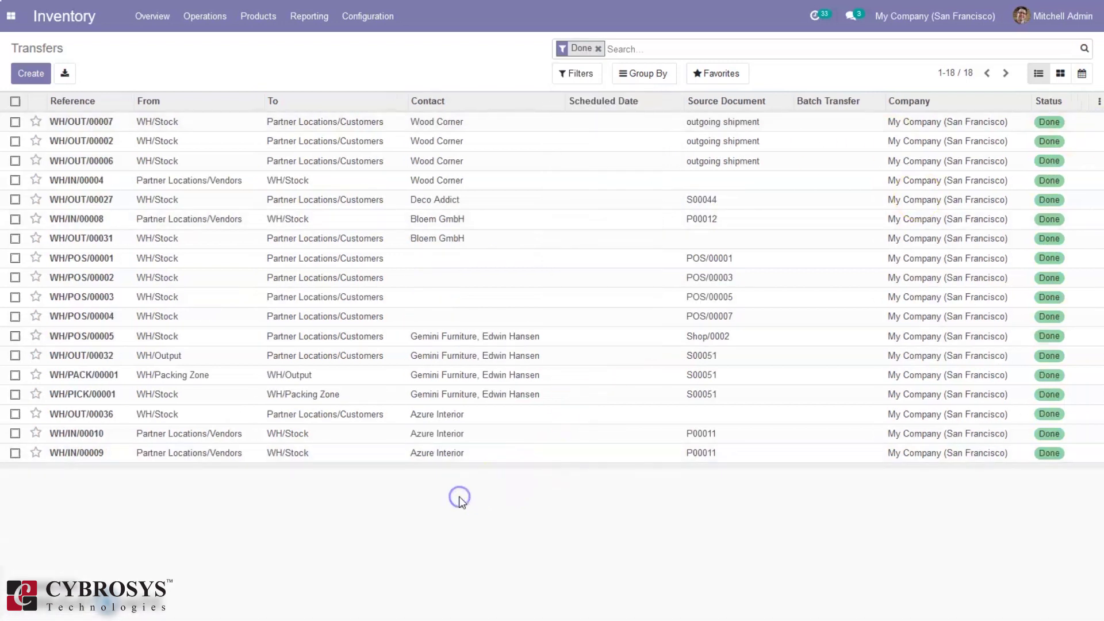
left_click(575, 422)
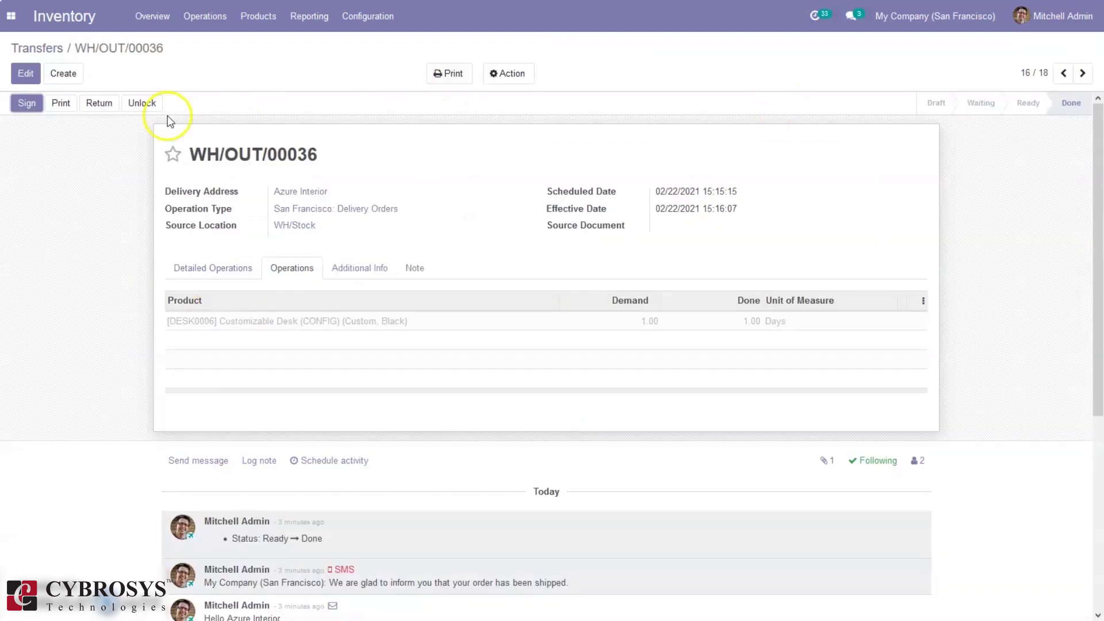
left_click(44, 50)
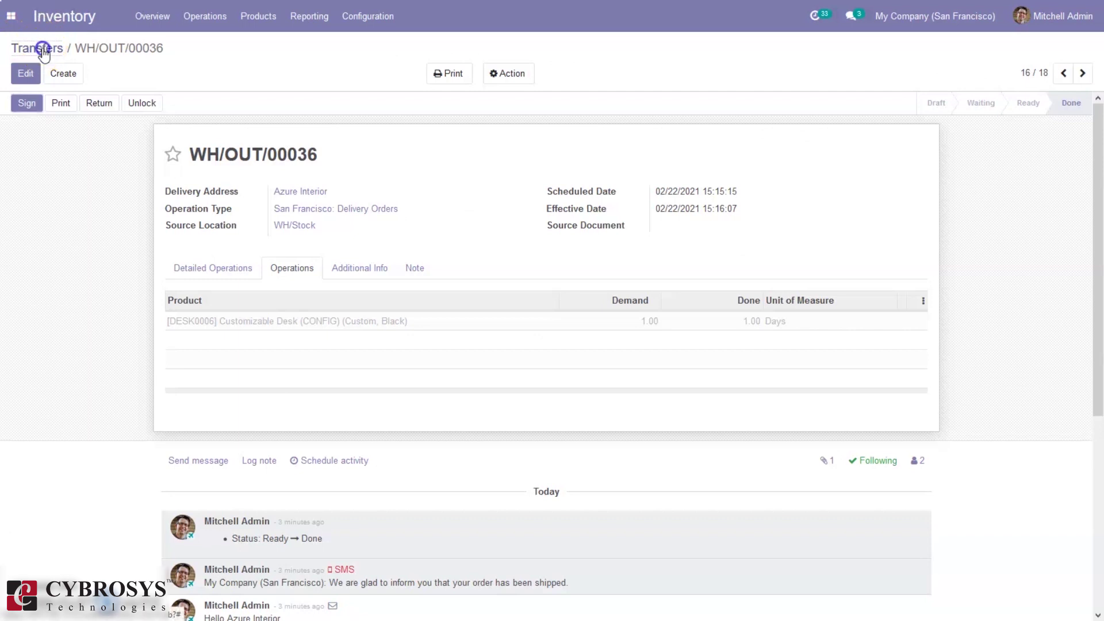
Step: View the Replenishment list, and in the batch transfers list open BATCH/00002 to examine its detailed operations
left_click(224, 22)
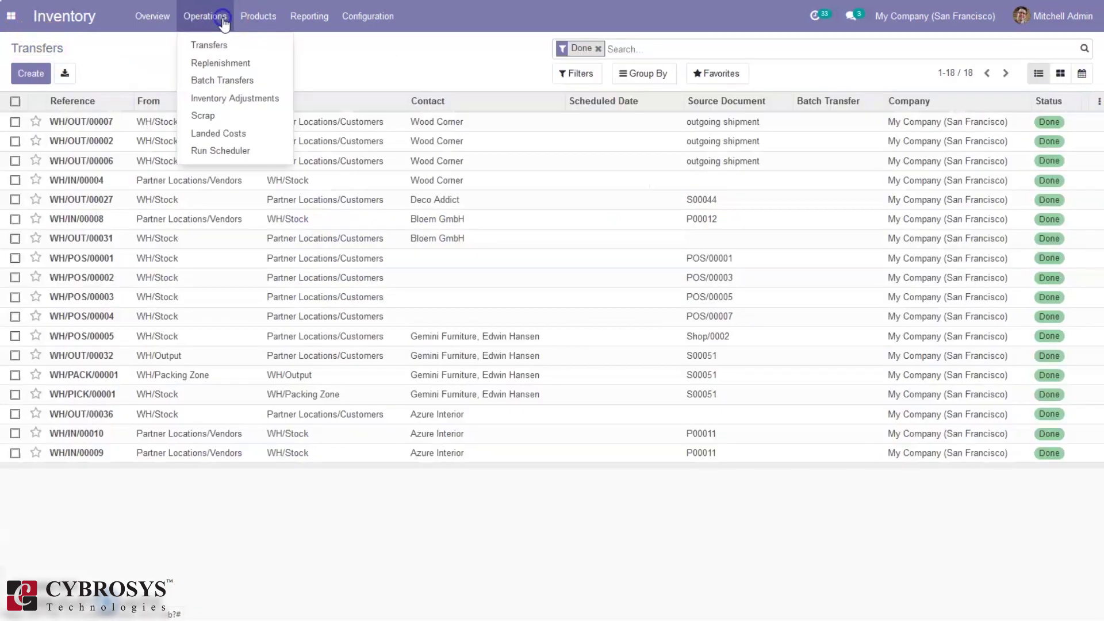
left_click(221, 63)
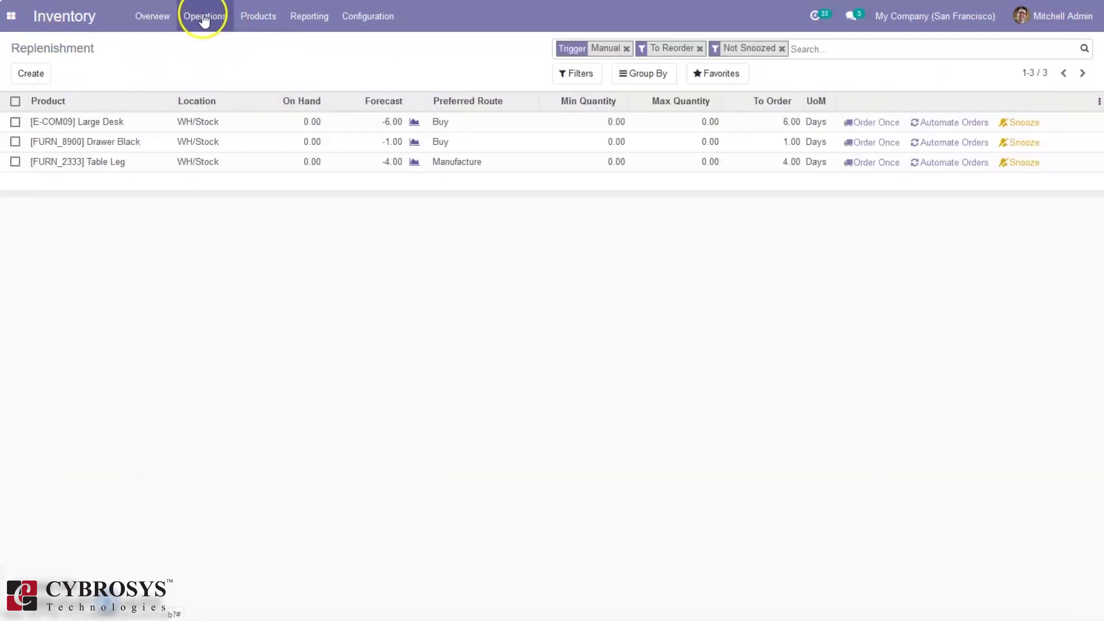
left_click(203, 16)
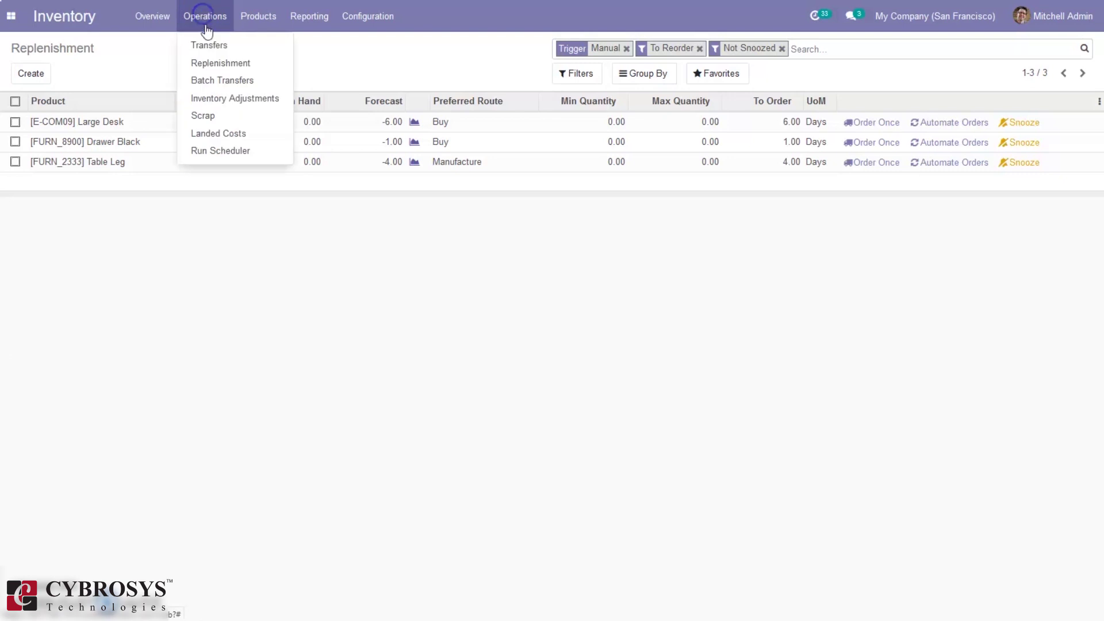
left_click(221, 87)
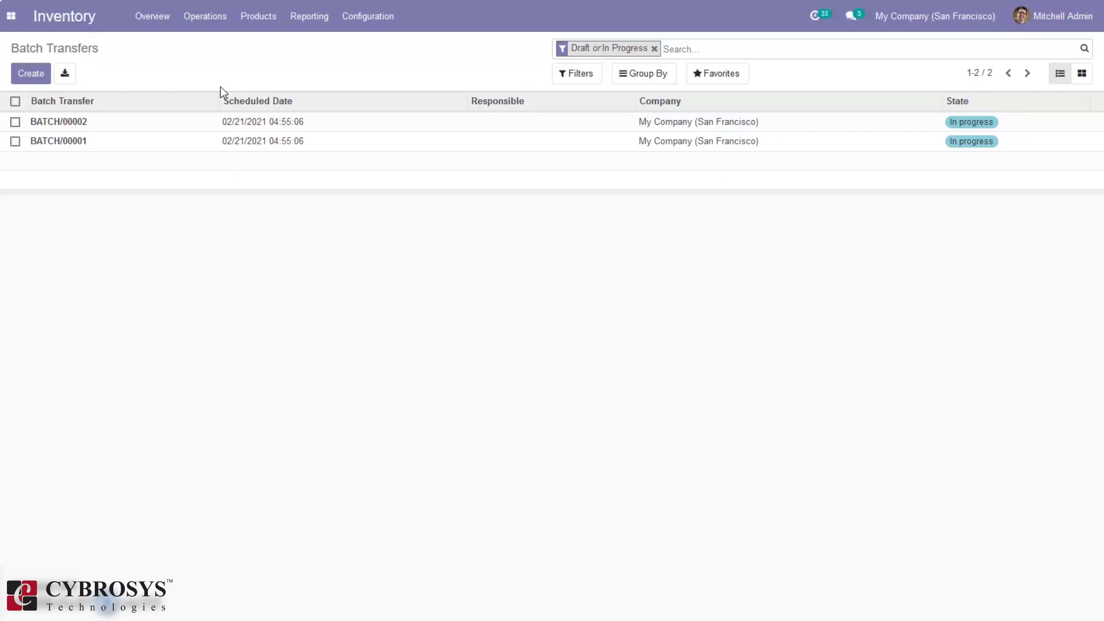
left_click(201, 121)
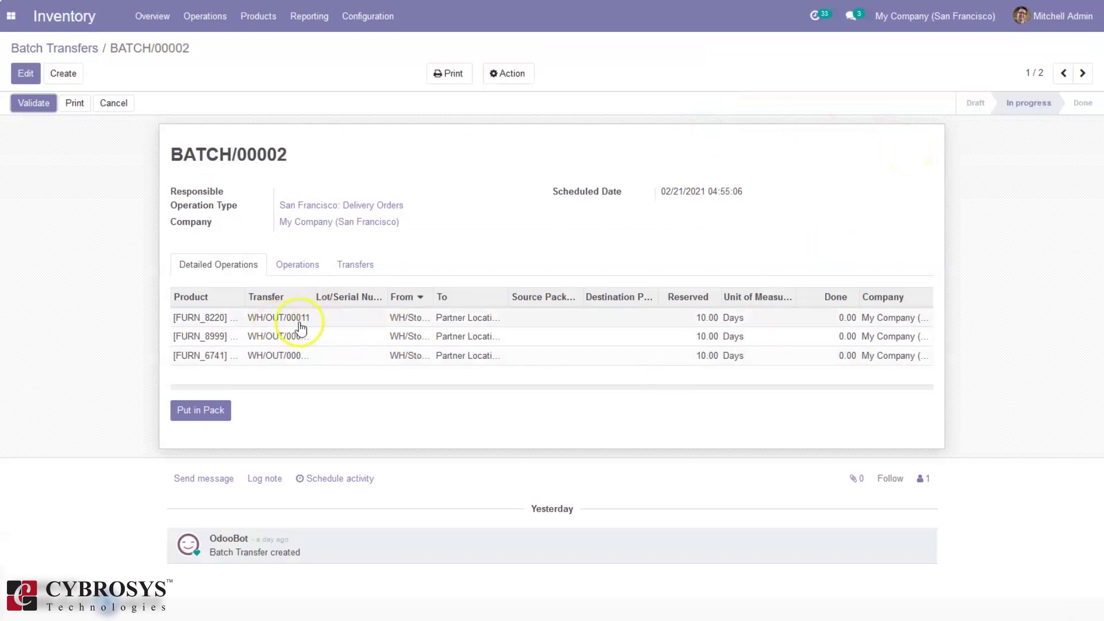
Step: Validate BATCH/00002 with immediate processing of all quantities, and list all batch transfers without the Draft or In Progress filter
left_click(34, 105)
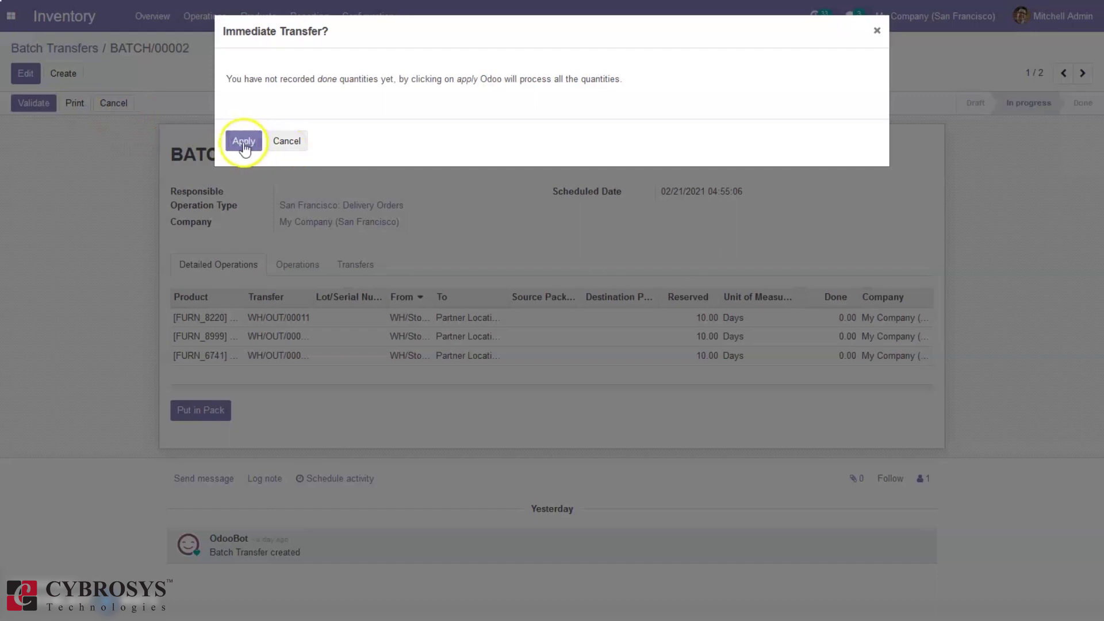
left_click(243, 143)
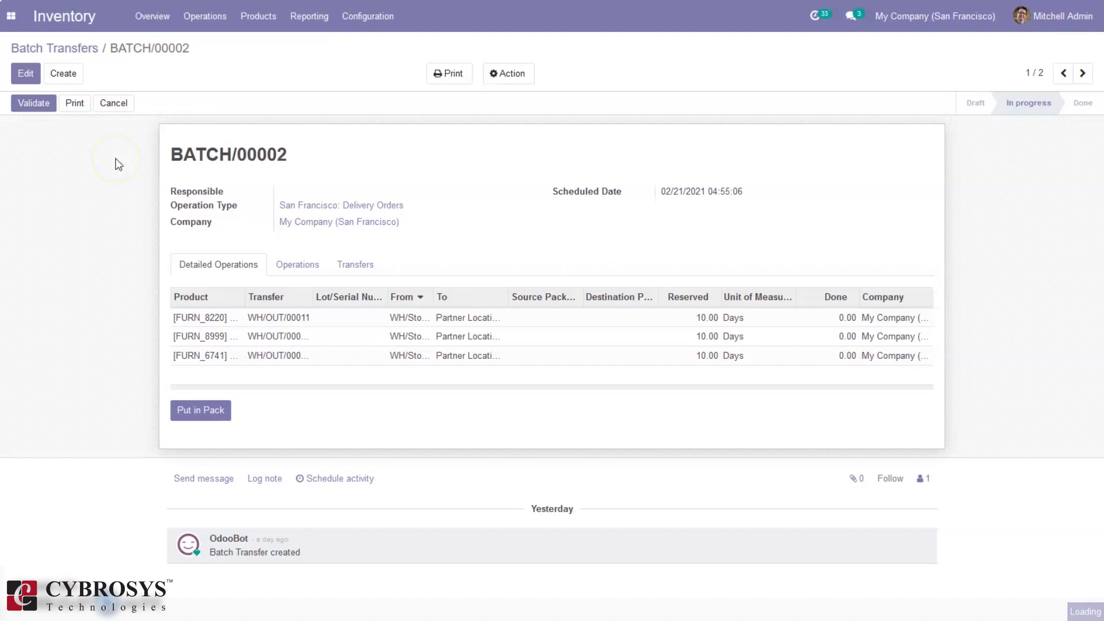
left_click(65, 47)
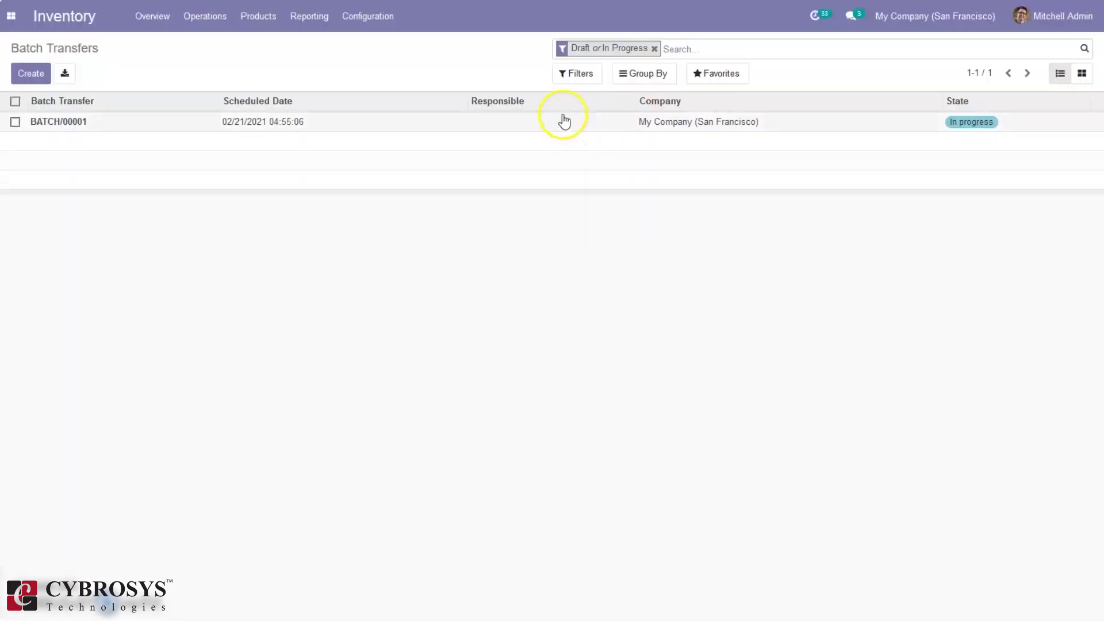
left_click(654, 49)
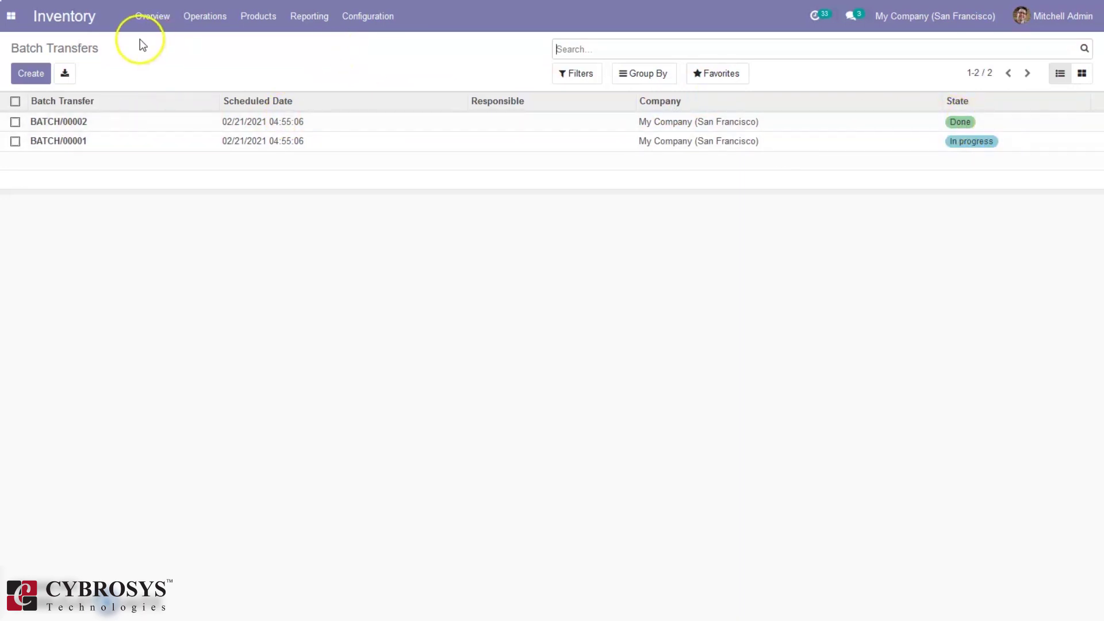
Step: Create an inventory adjustment with the default reference "Inventory" and no location or product restriction, start it and validate its inventory lines
left_click(207, 28)
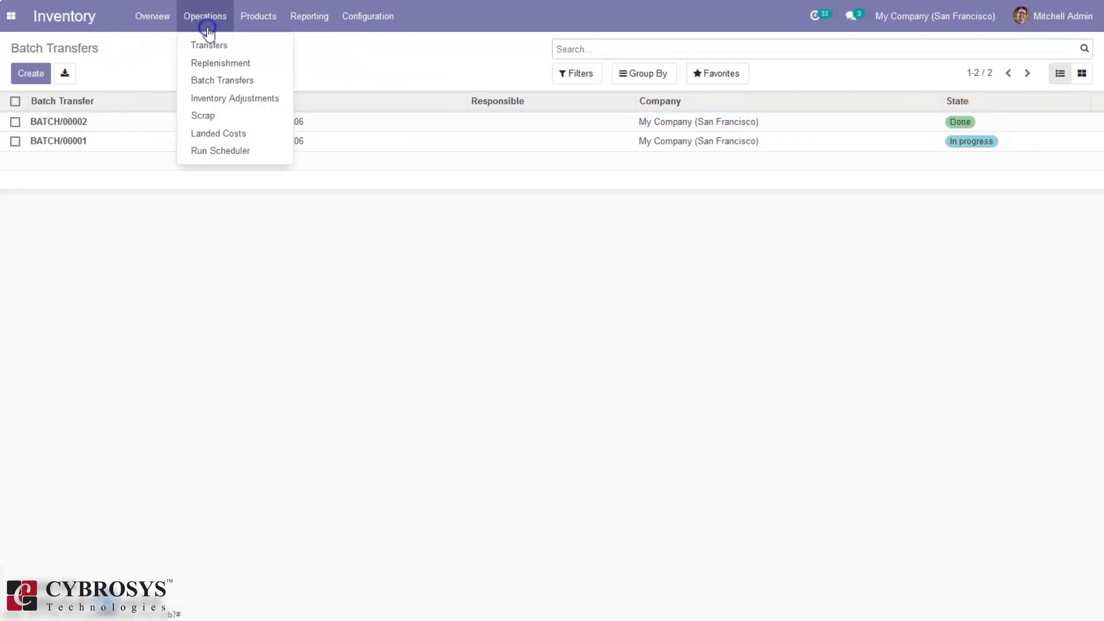
left_click(248, 107)
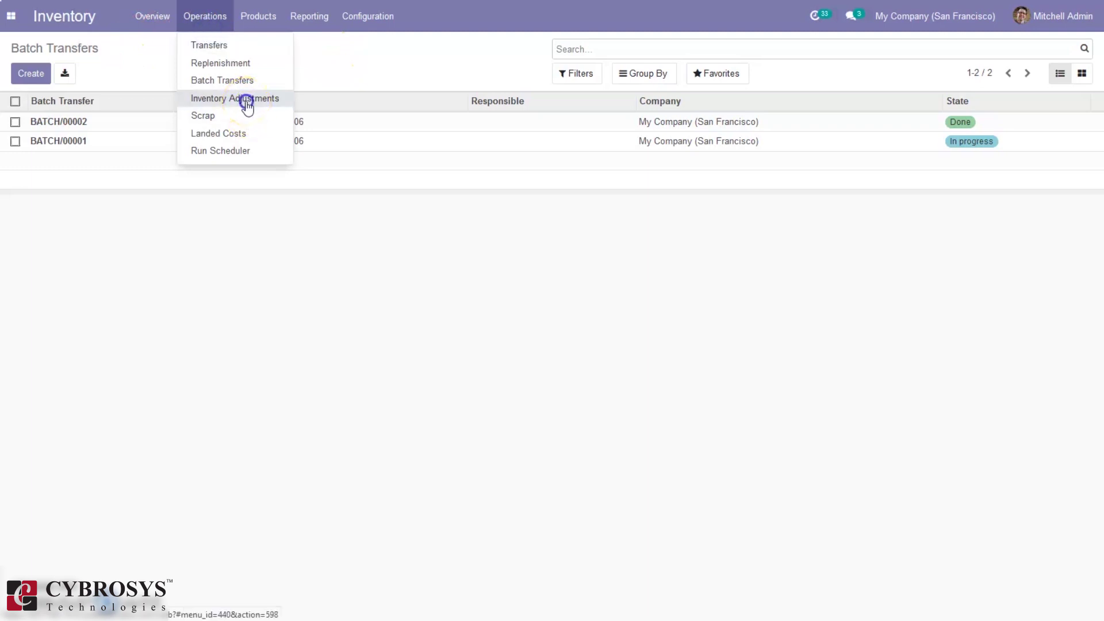
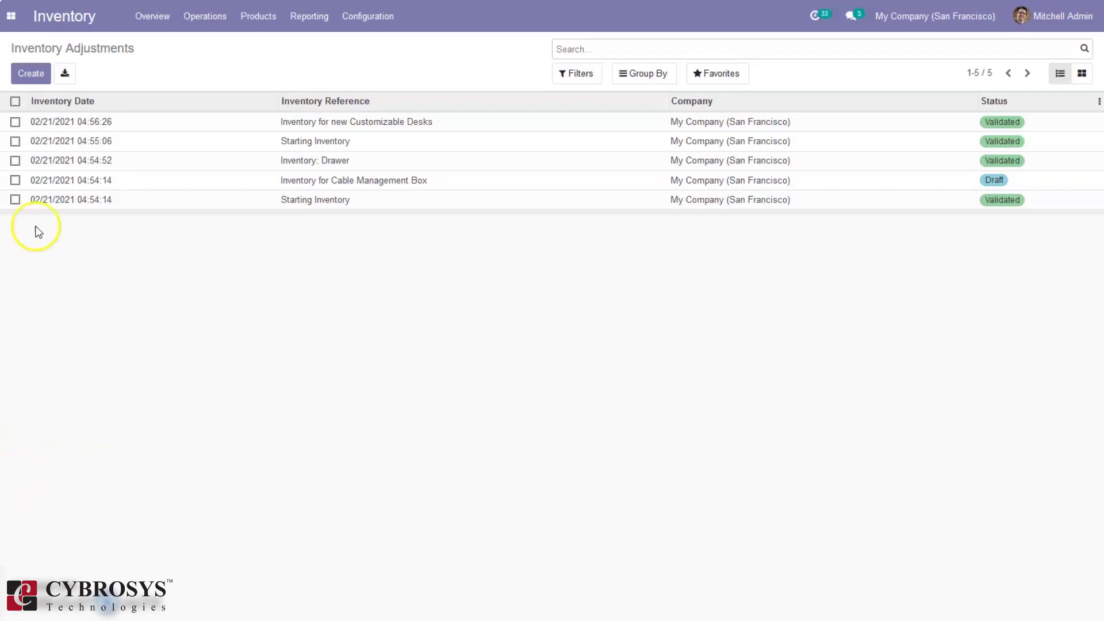
left_click(27, 73)
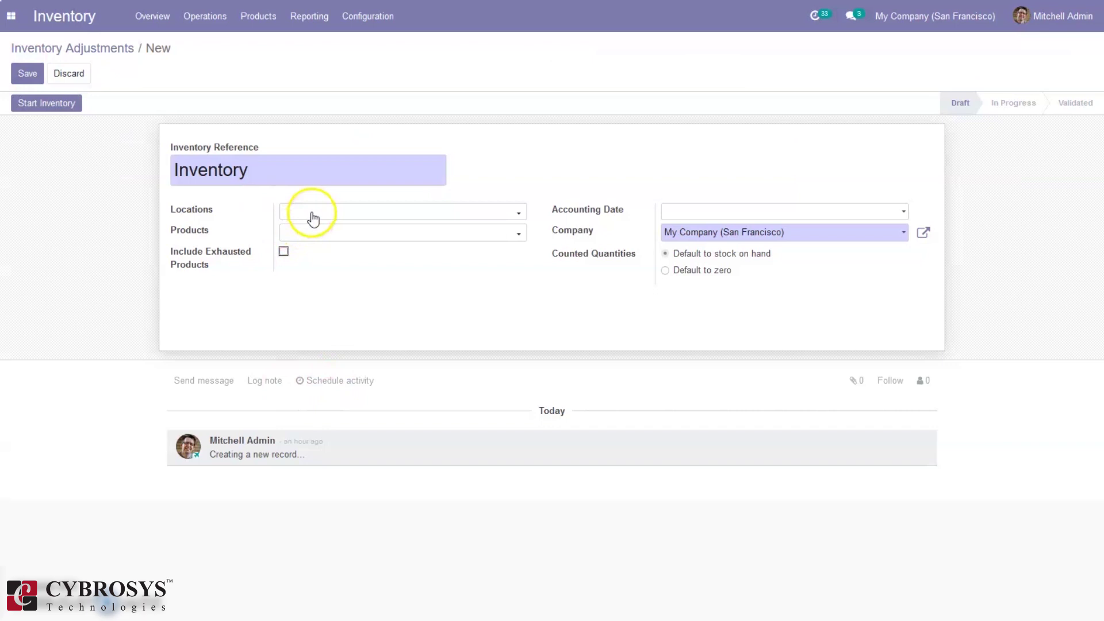
left_click(75, 106)
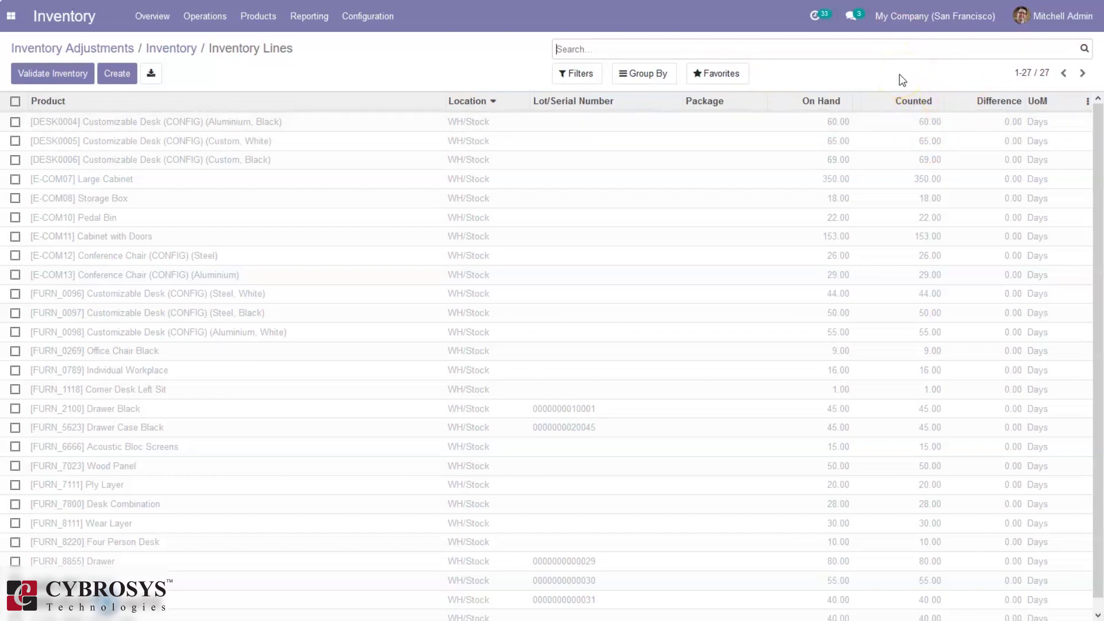
left_click(50, 75)
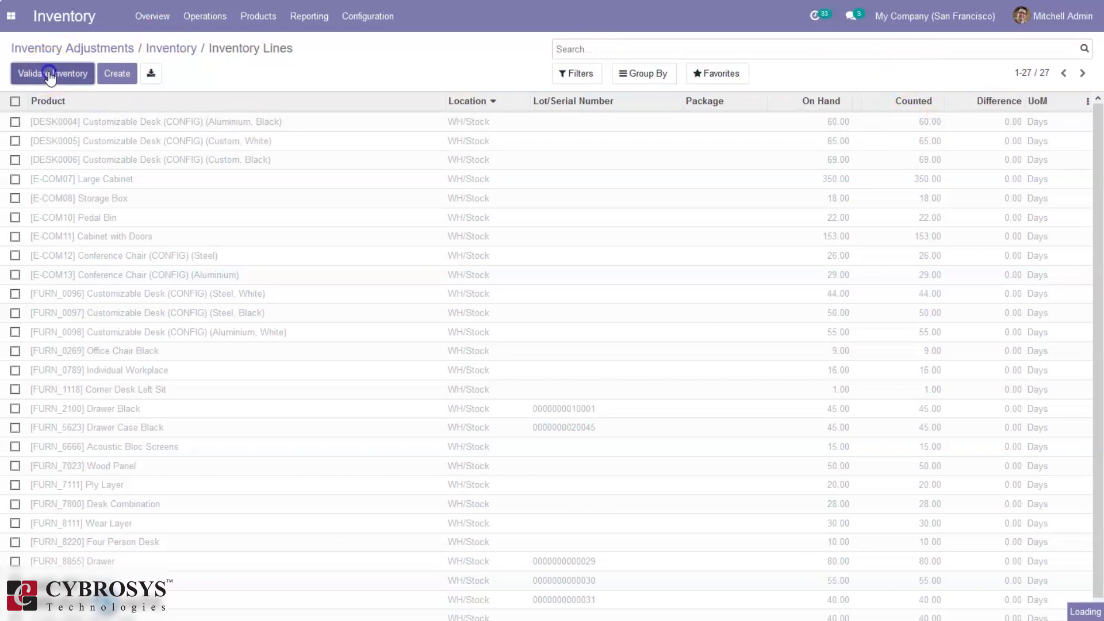
Step: View the Scrap Orders list and the Landed Costs list
left_click(133, 73)
left_click(80, 34)
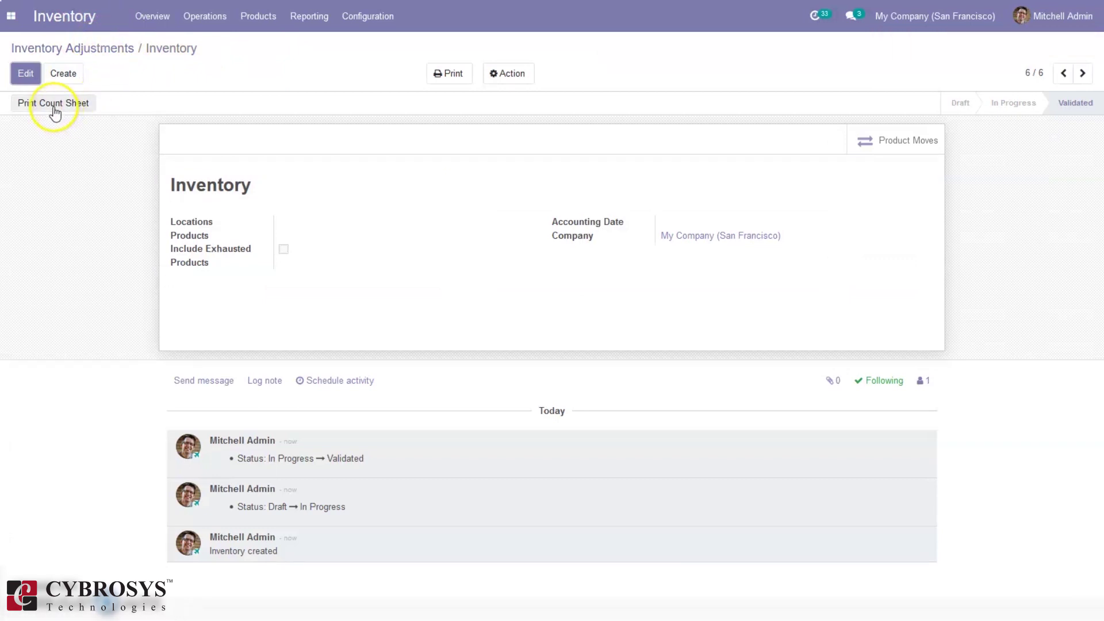
left_click(193, 16)
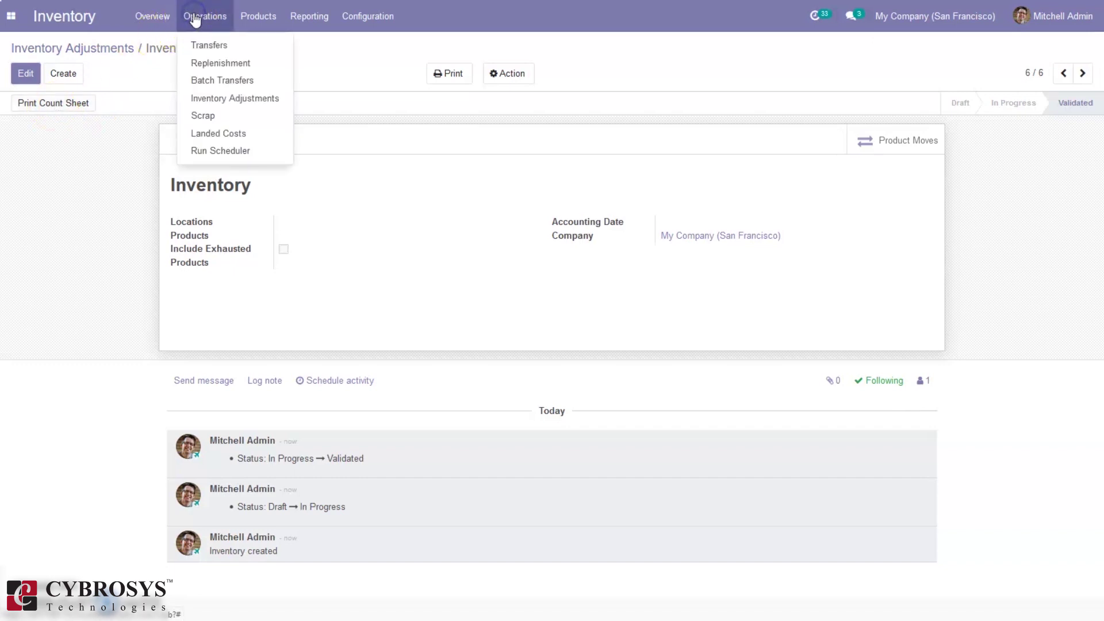
left_click(244, 119)
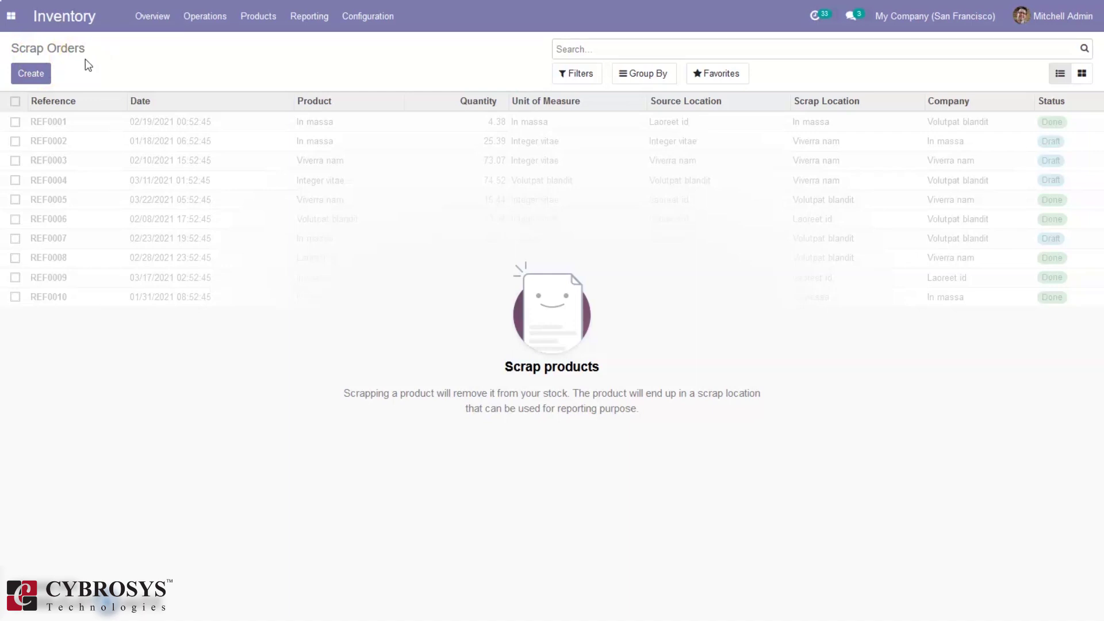
left_click(214, 26)
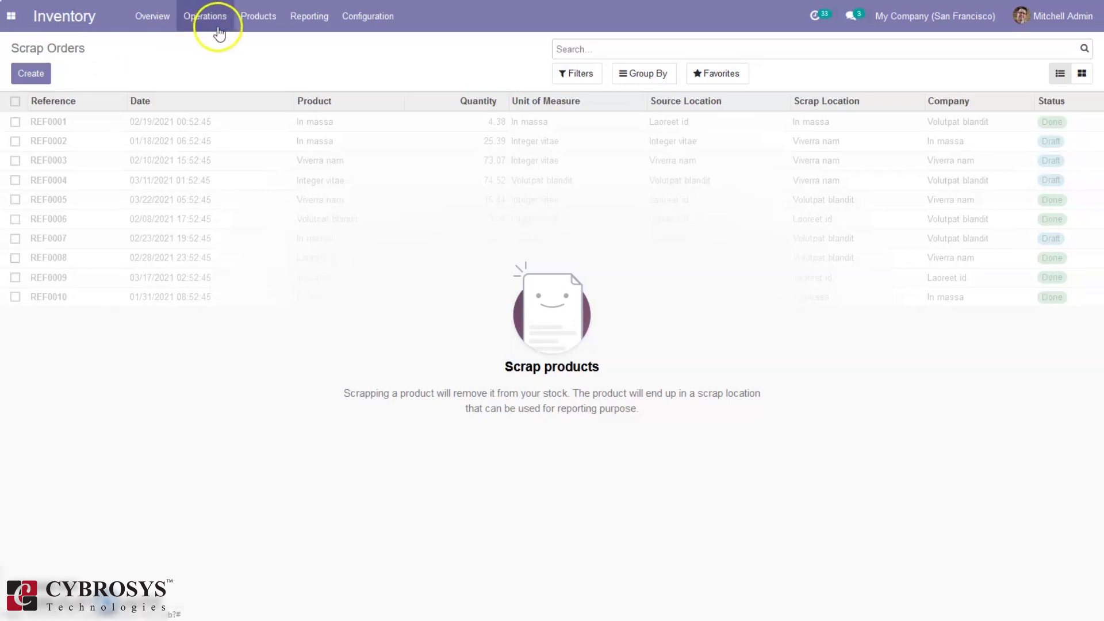
left_click(217, 137)
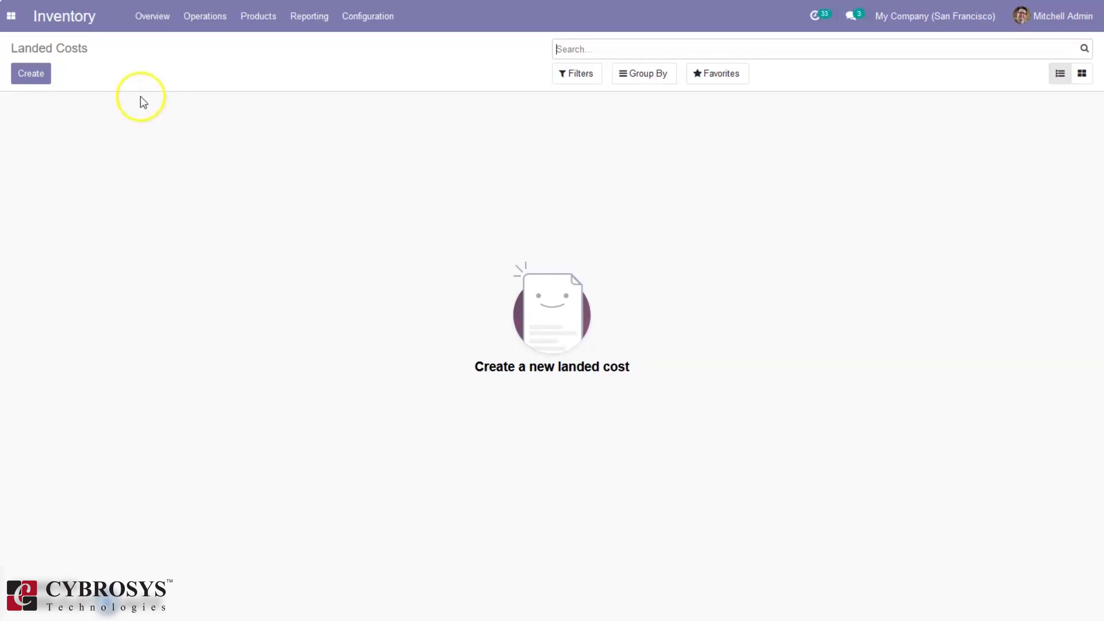
left_click(204, 26)
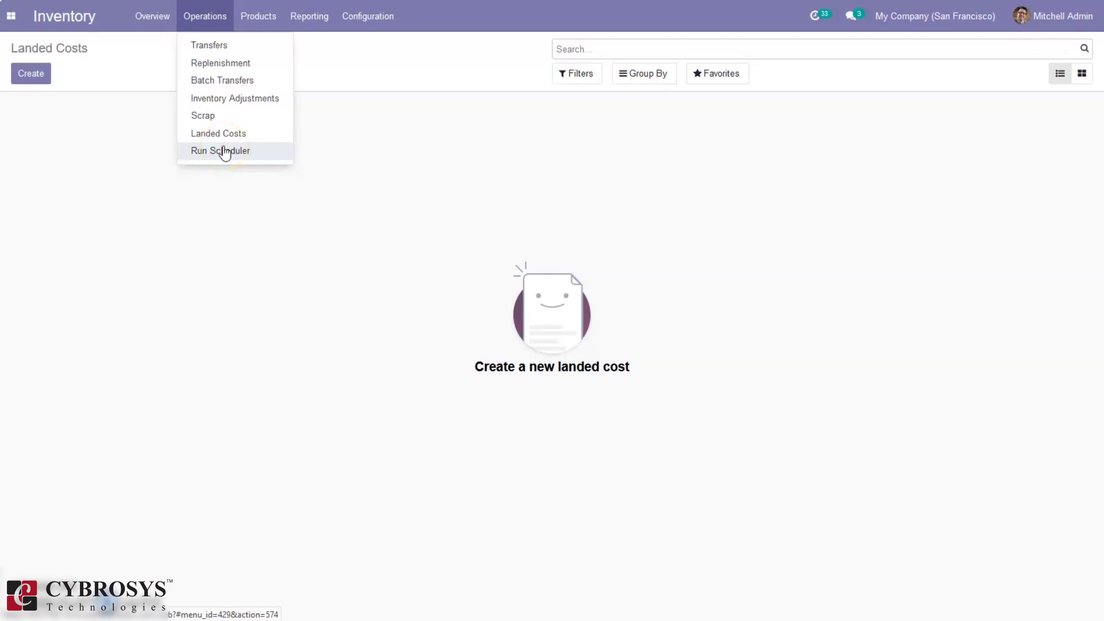
left_click(264, 29)
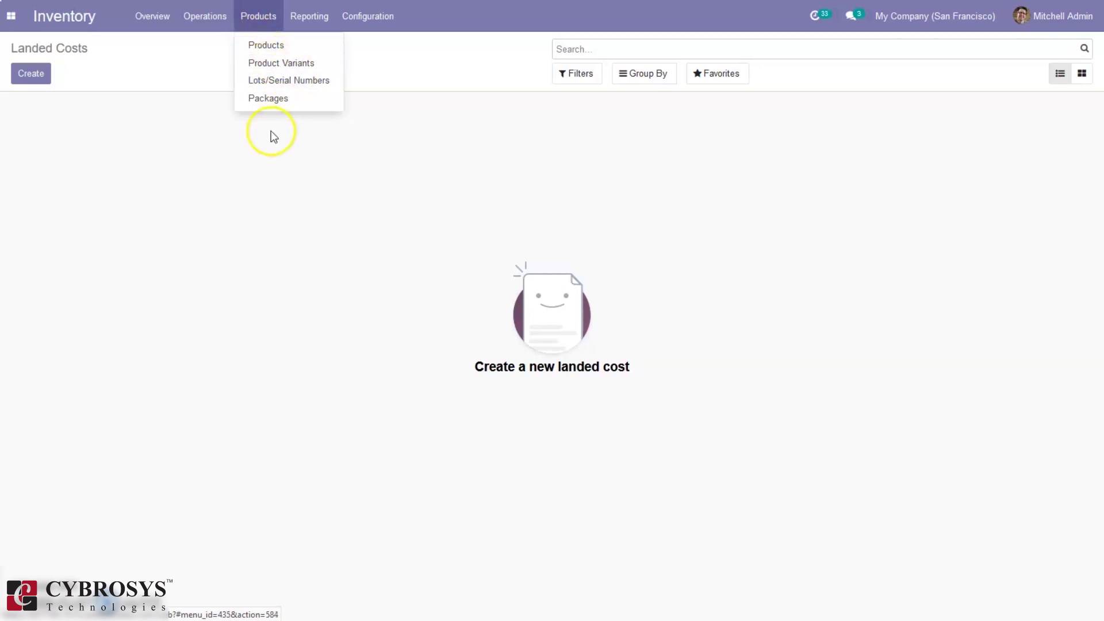
left_click(270, 84)
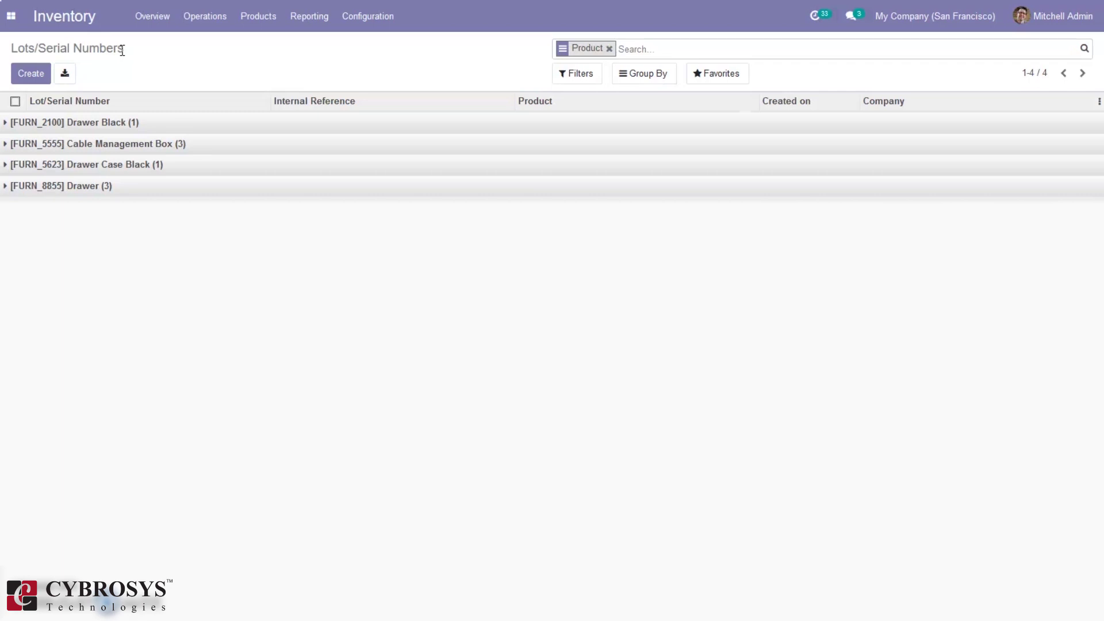
left_click(115, 122)
left_click(217, 152)
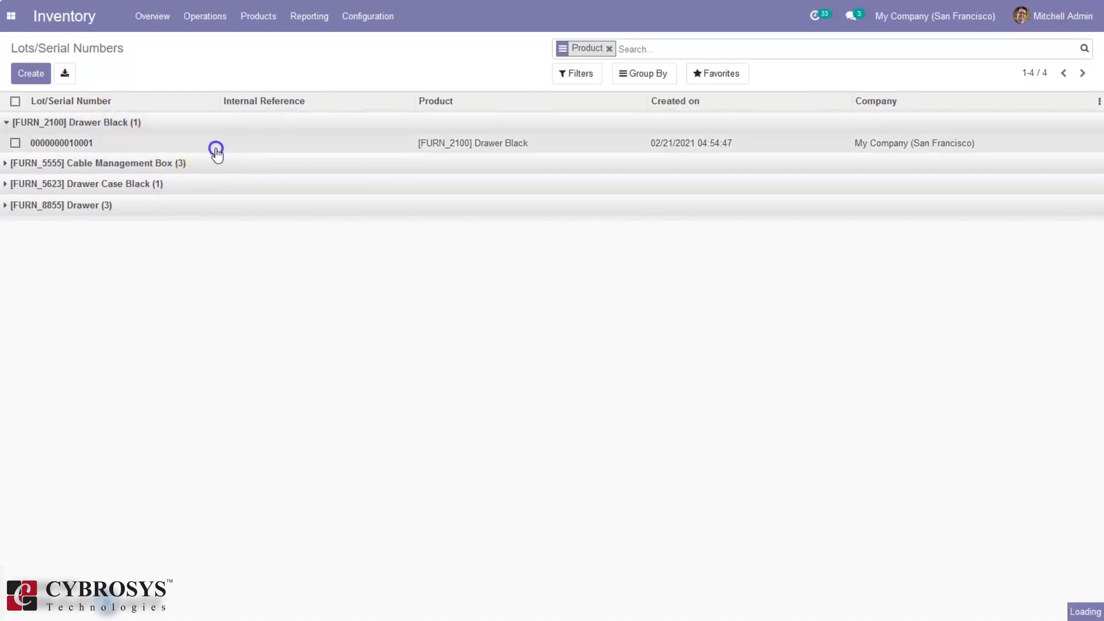
left_click(144, 141)
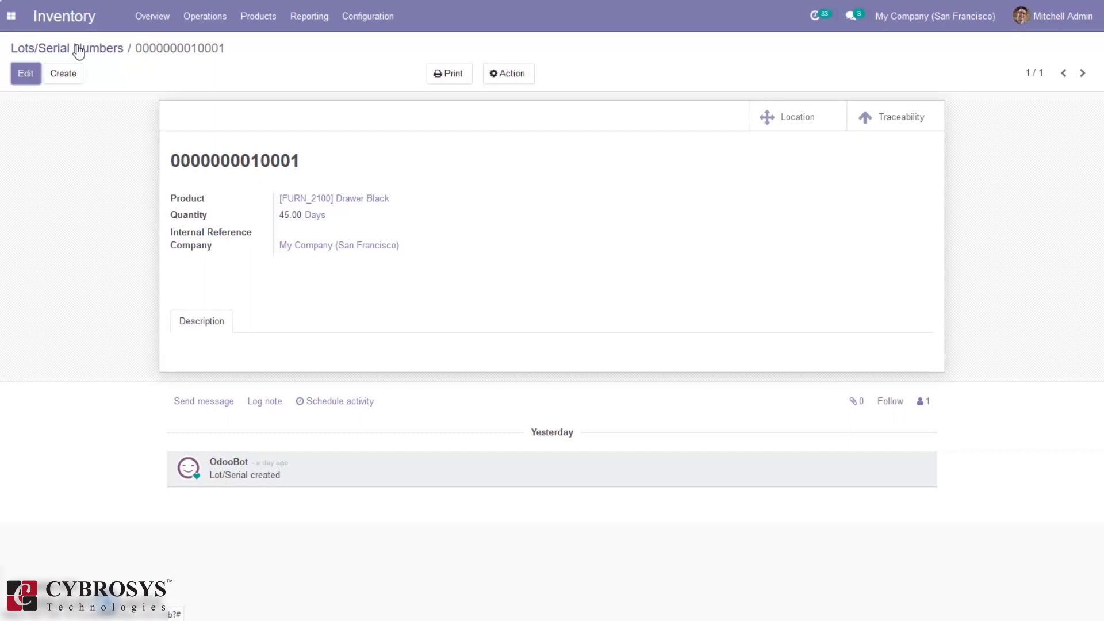
left_click(79, 49)
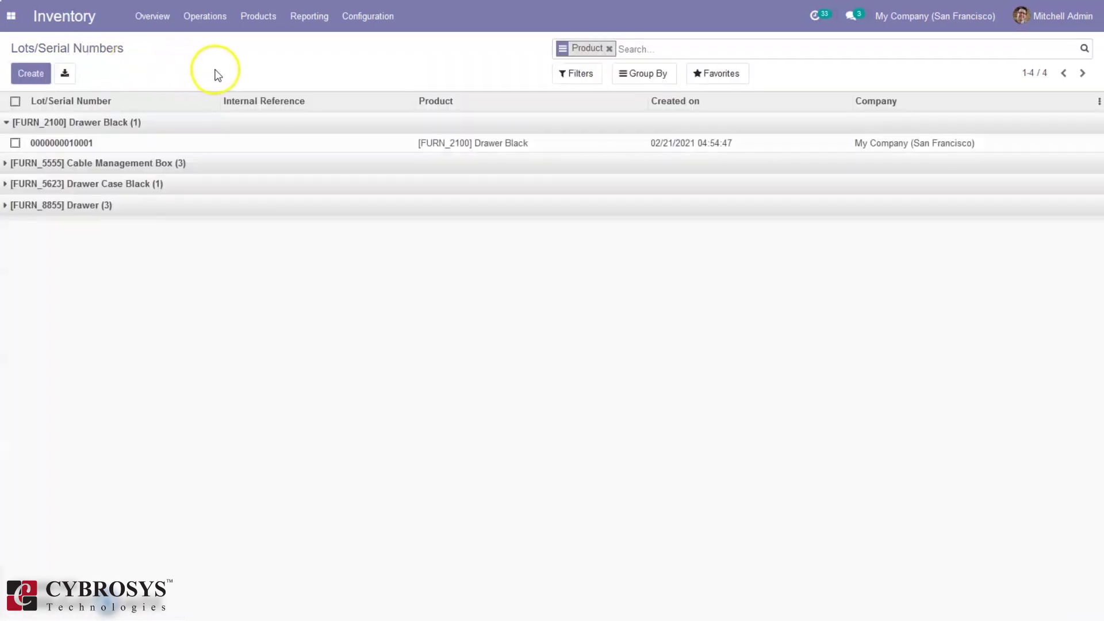
Step: View the Inventory Report of stock on hand, and open the Inventory at Date dialog and cancel it
left_click(322, 19)
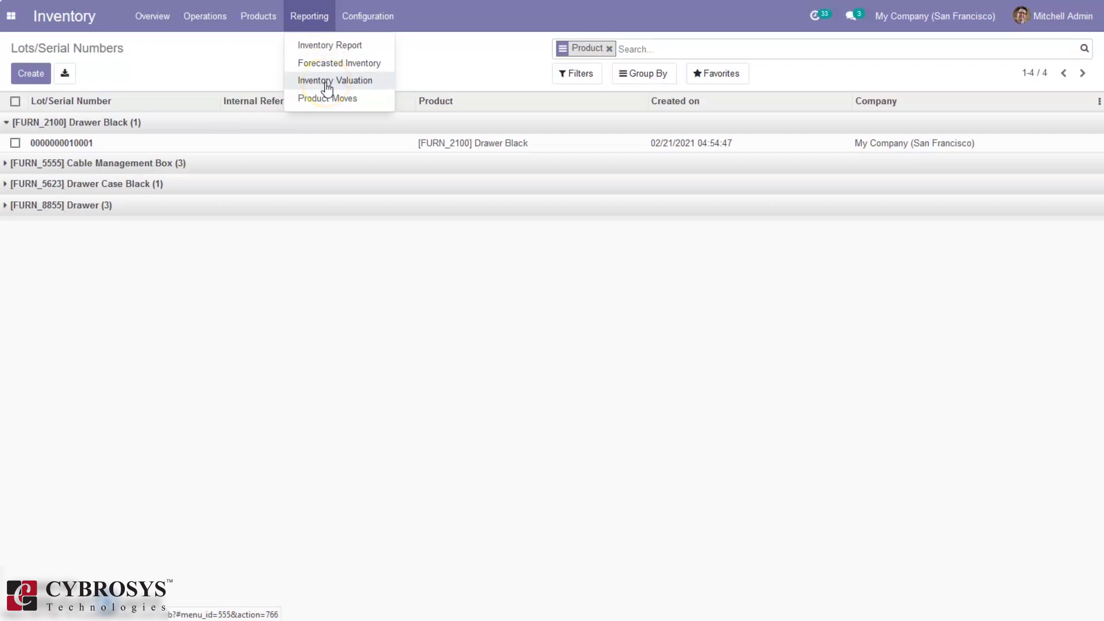
left_click(325, 46)
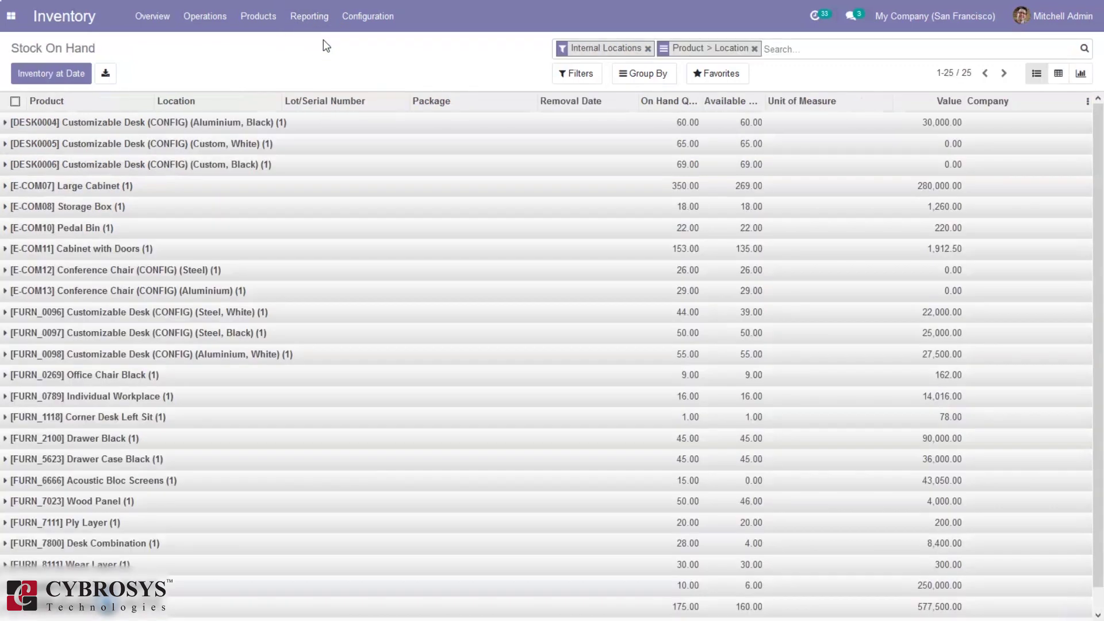
left_click(266, 55)
left_click(70, 75)
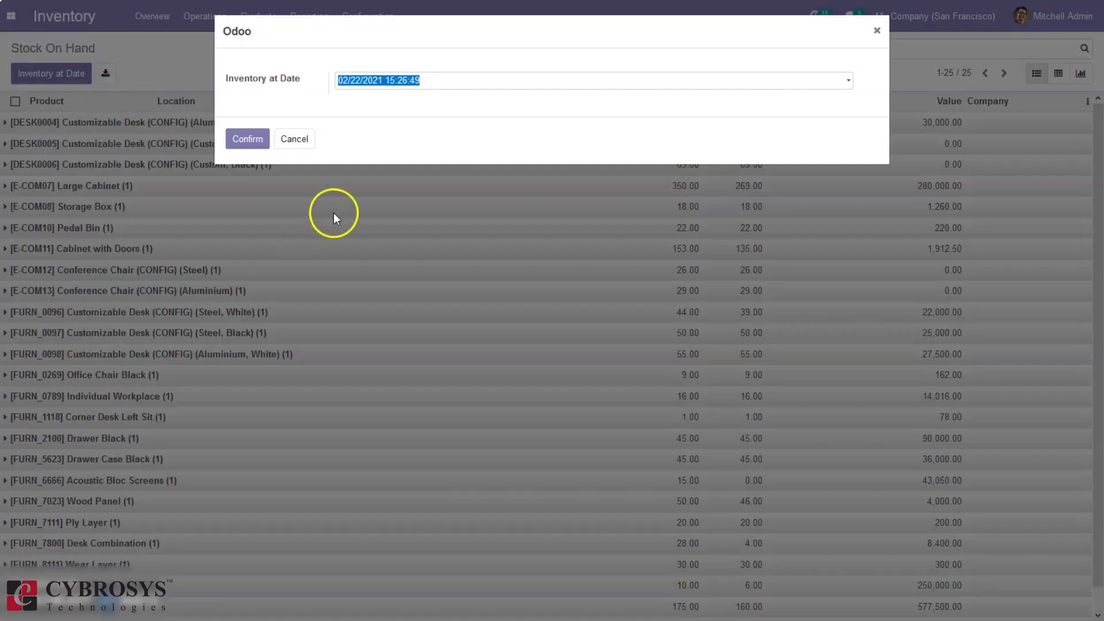
left_click(294, 140)
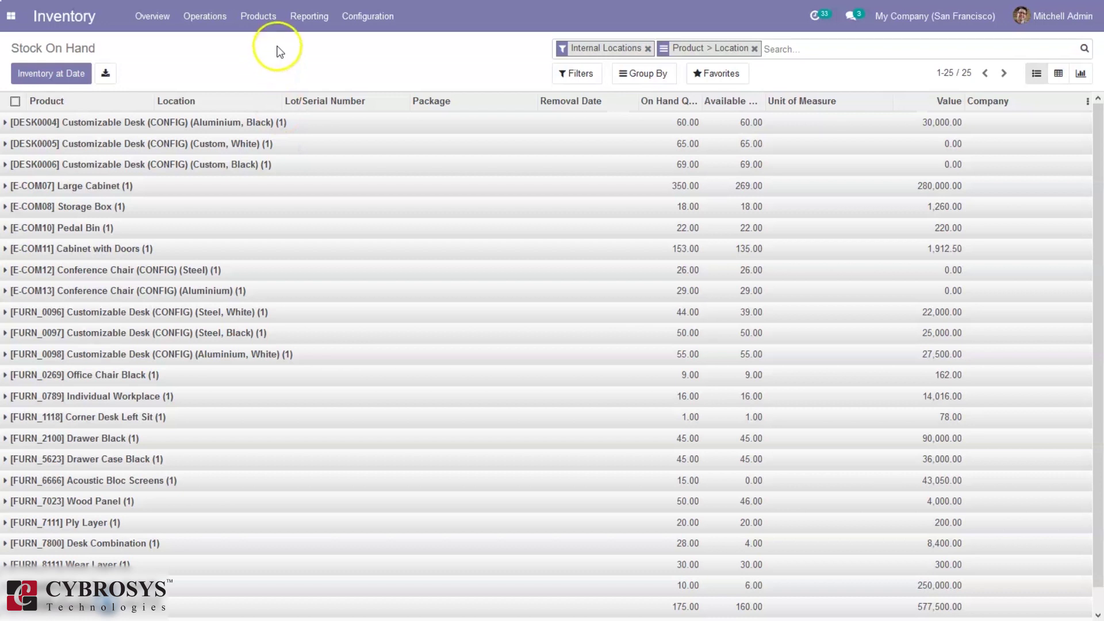
Step: Open the Forecasted Inventory report and examine its measures, grouping and filter options
left_click(312, 19)
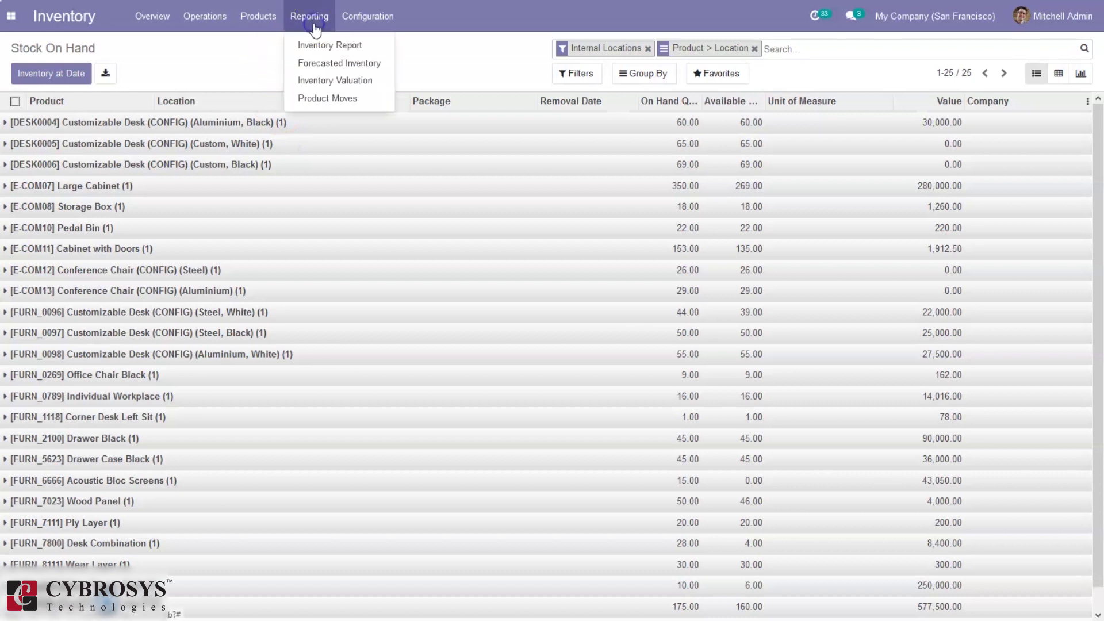
left_click(324, 65)
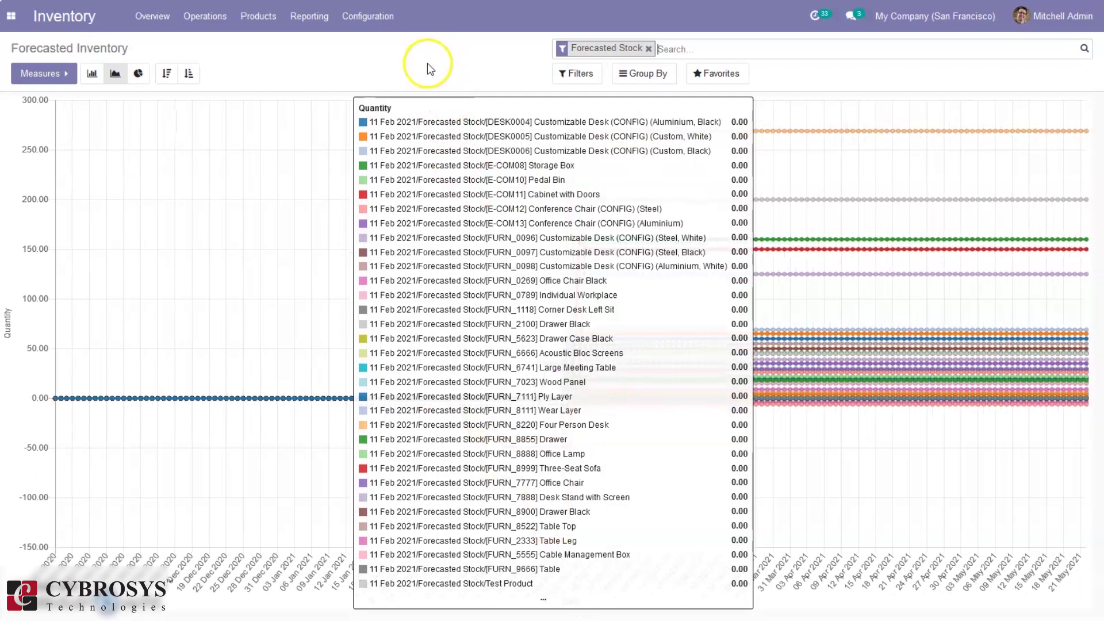
left_click(50, 69)
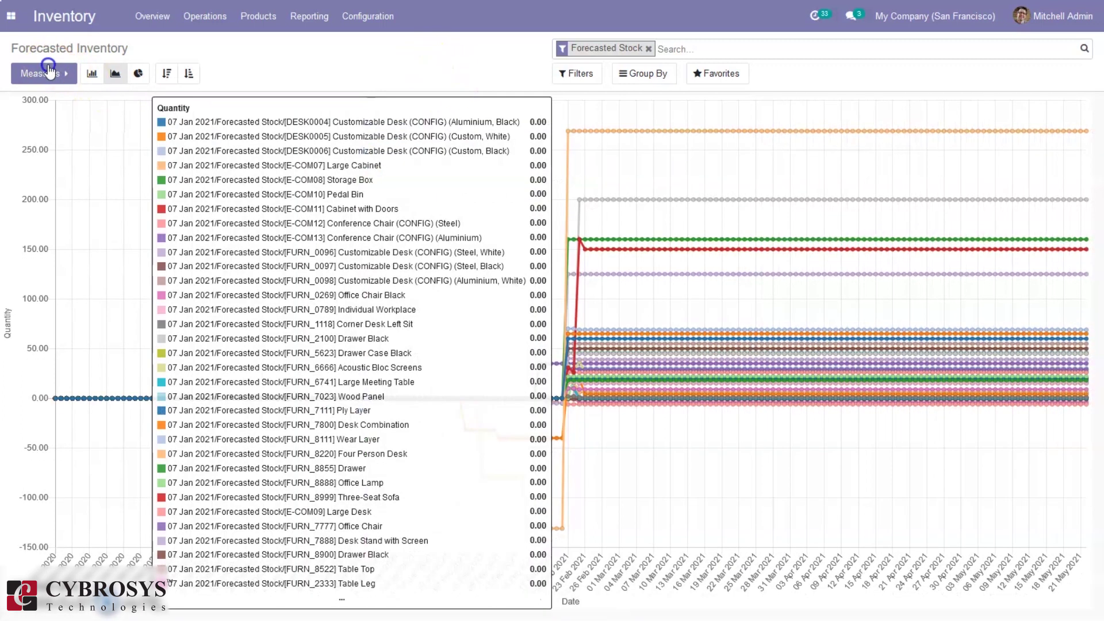
left_click(49, 73)
left_click(49, 75)
left_click(300, 62)
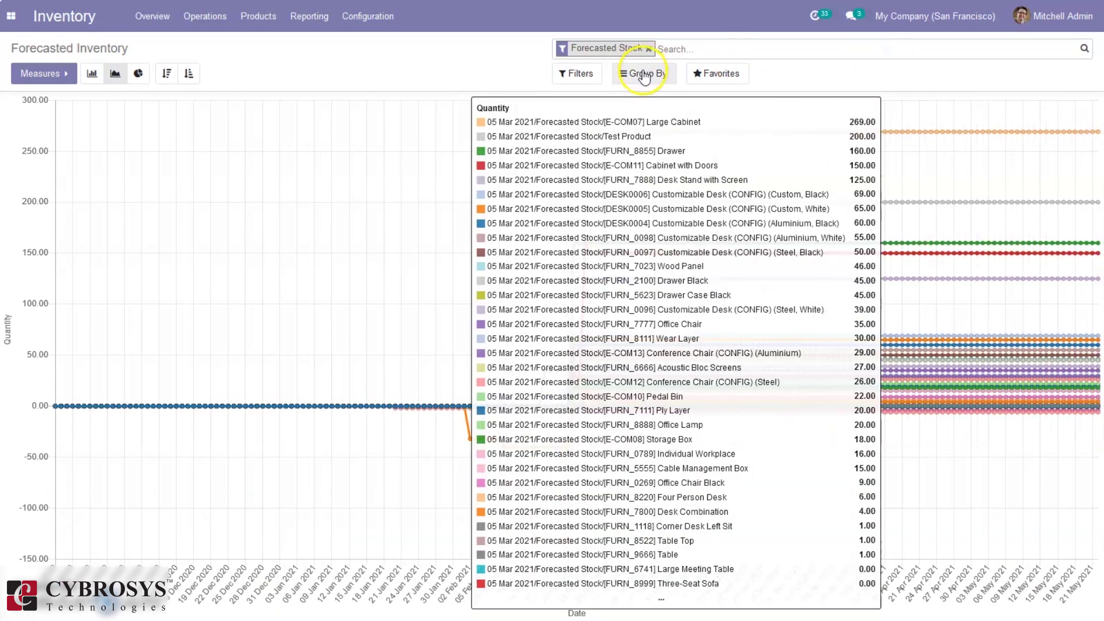
left_click(643, 74)
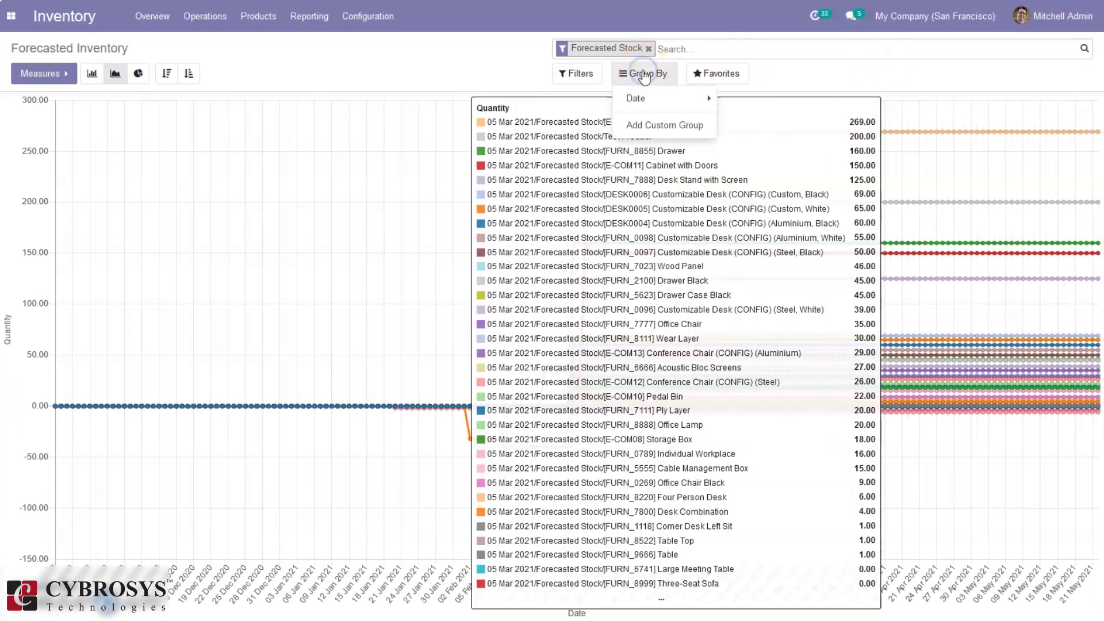
left_click(573, 74)
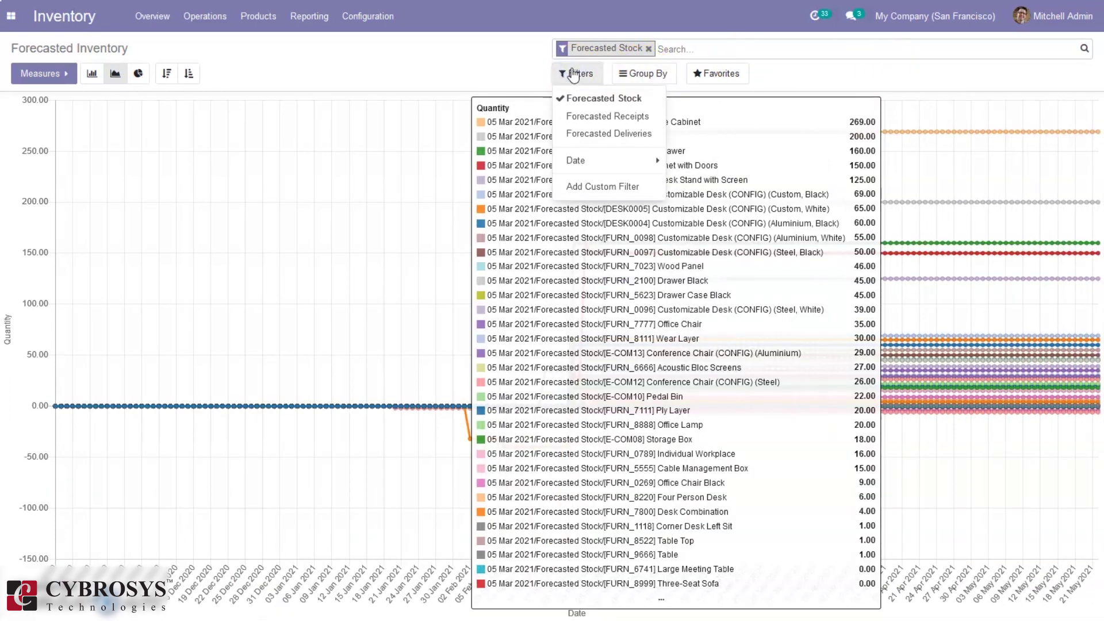
left_click(619, 118)
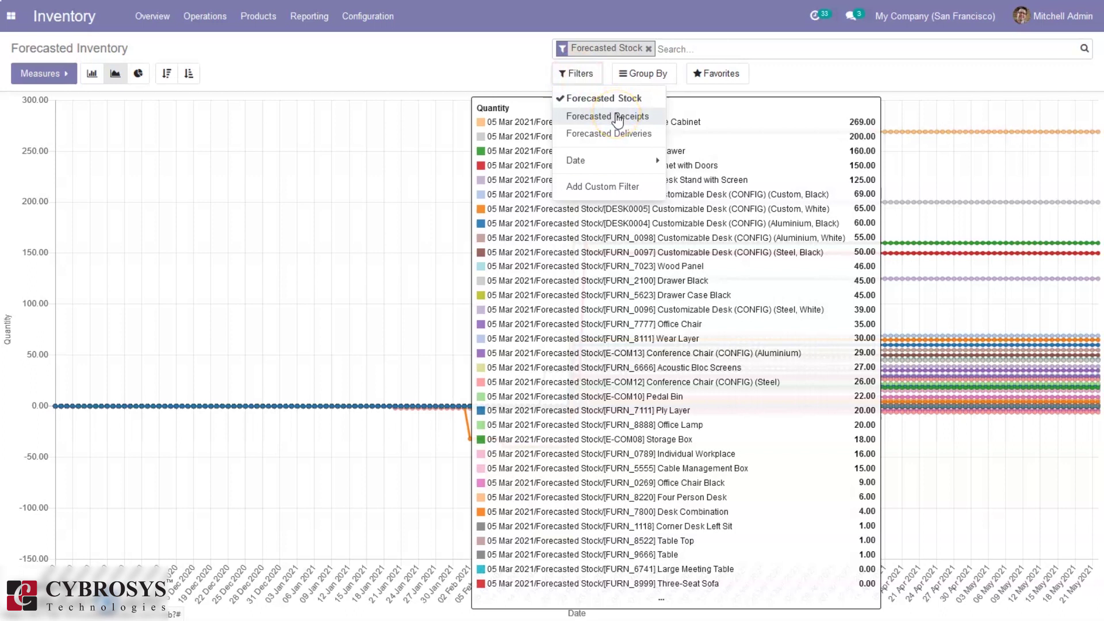
left_click(451, 46)
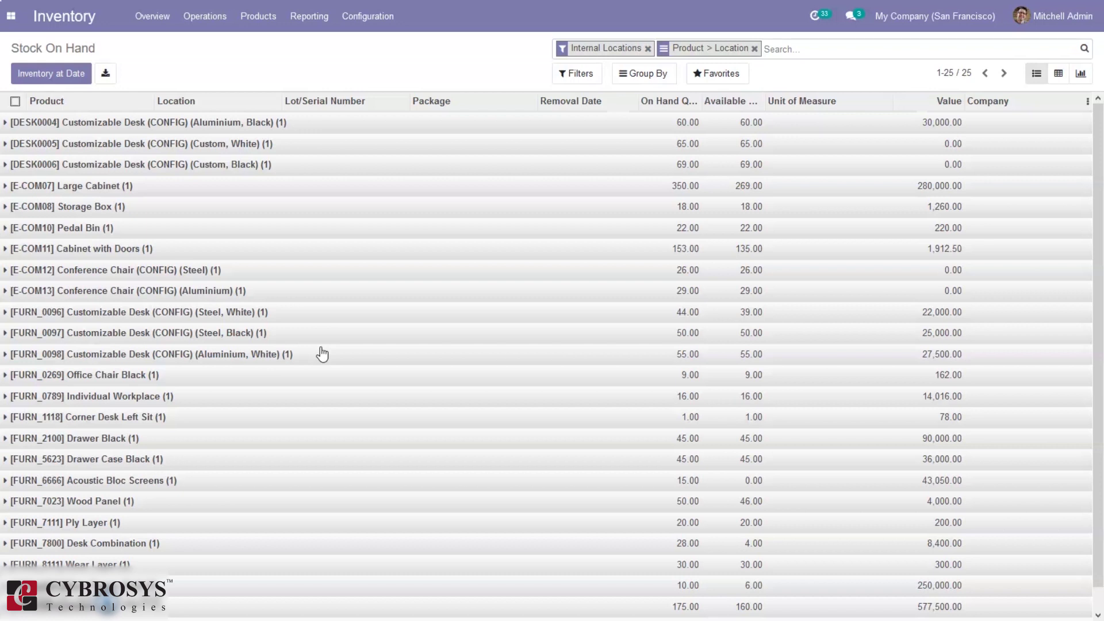
Step: View the Stock On Hand report as a pivot table and as a graph, and return it to the list view
left_click(1060, 73)
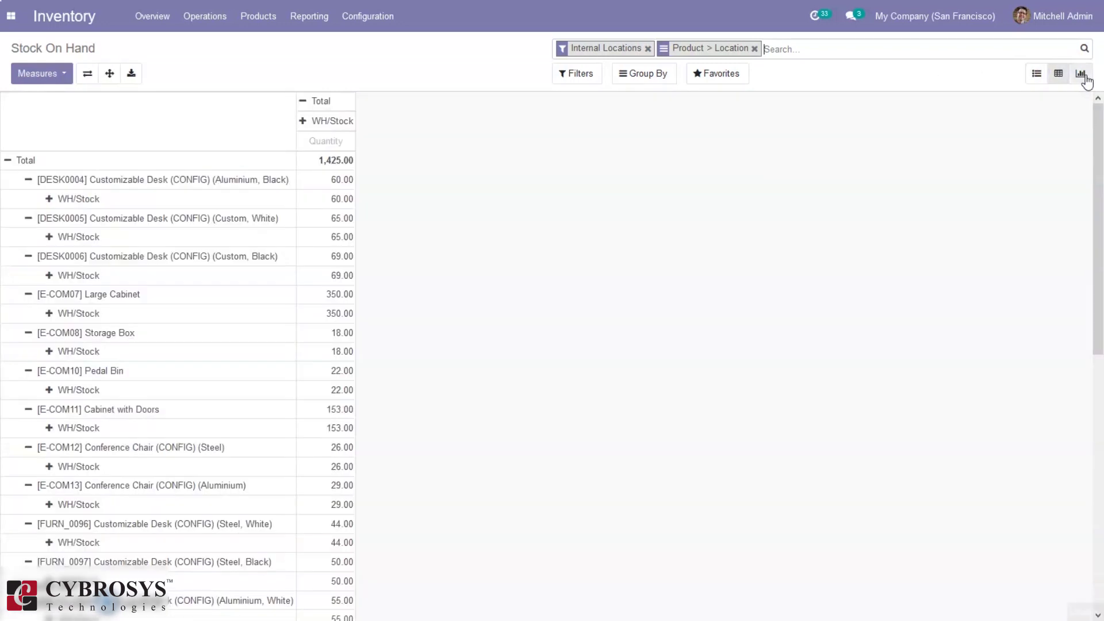
left_click(1084, 75)
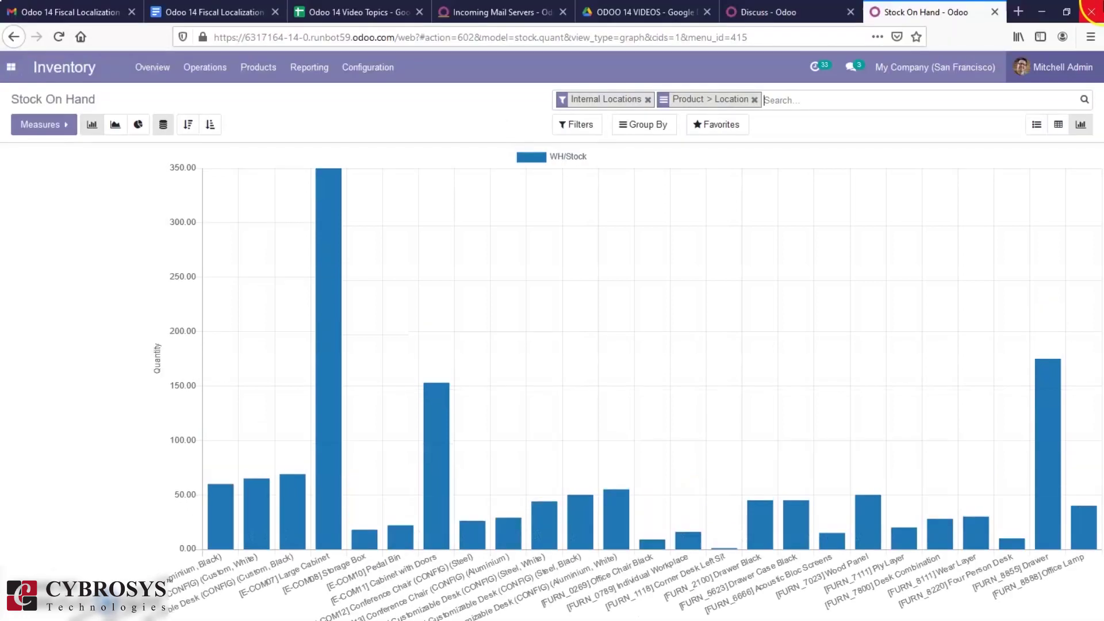
left_click(1059, 74)
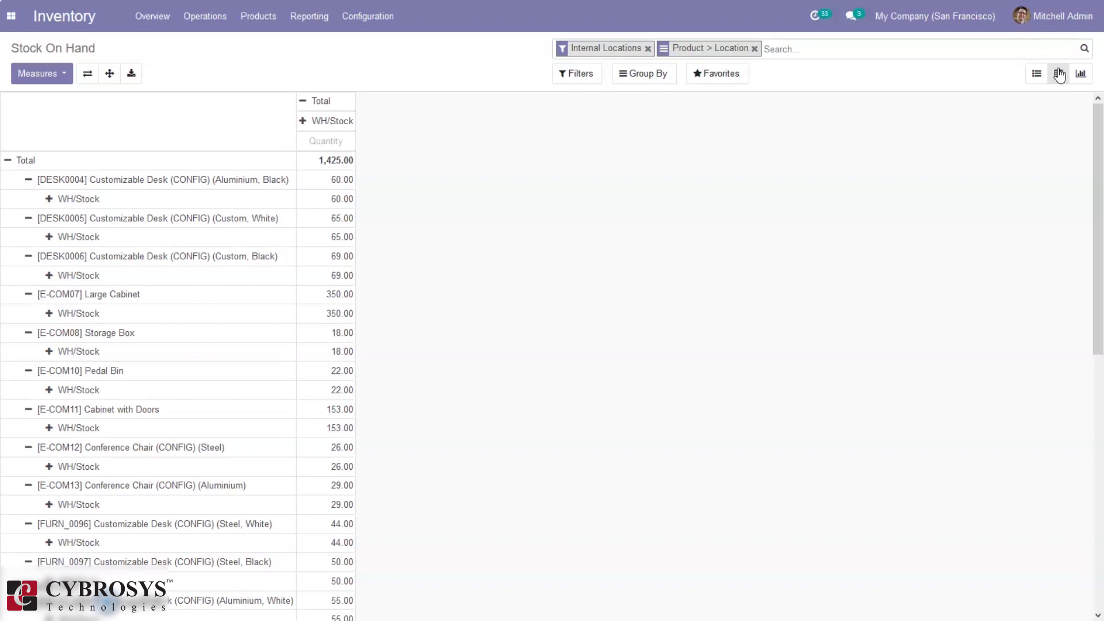
left_click(1059, 74)
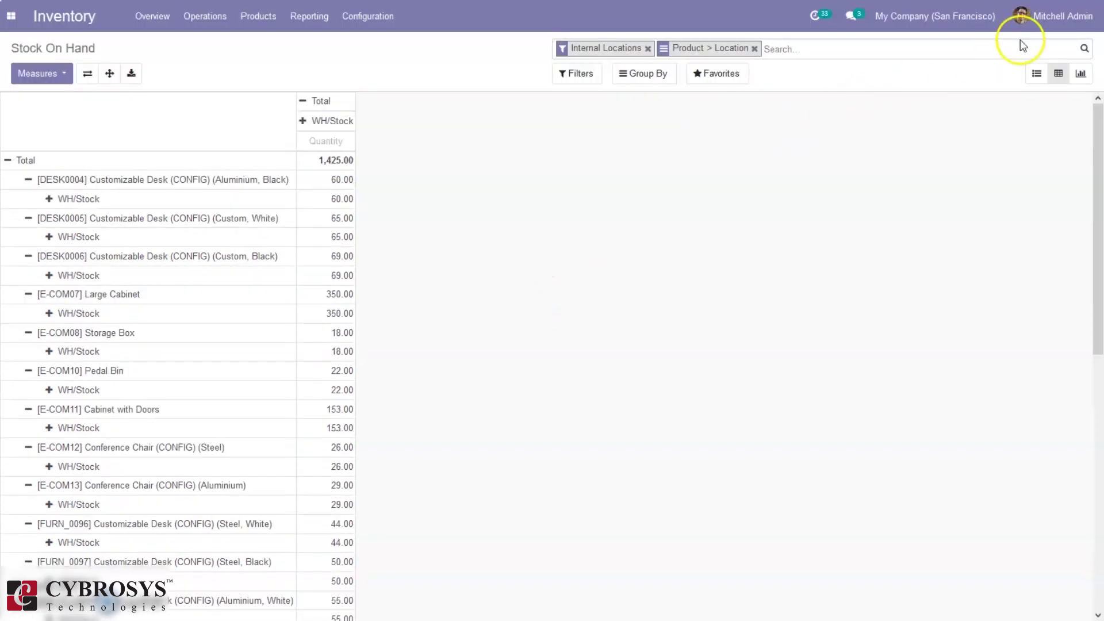
left_click(1037, 73)
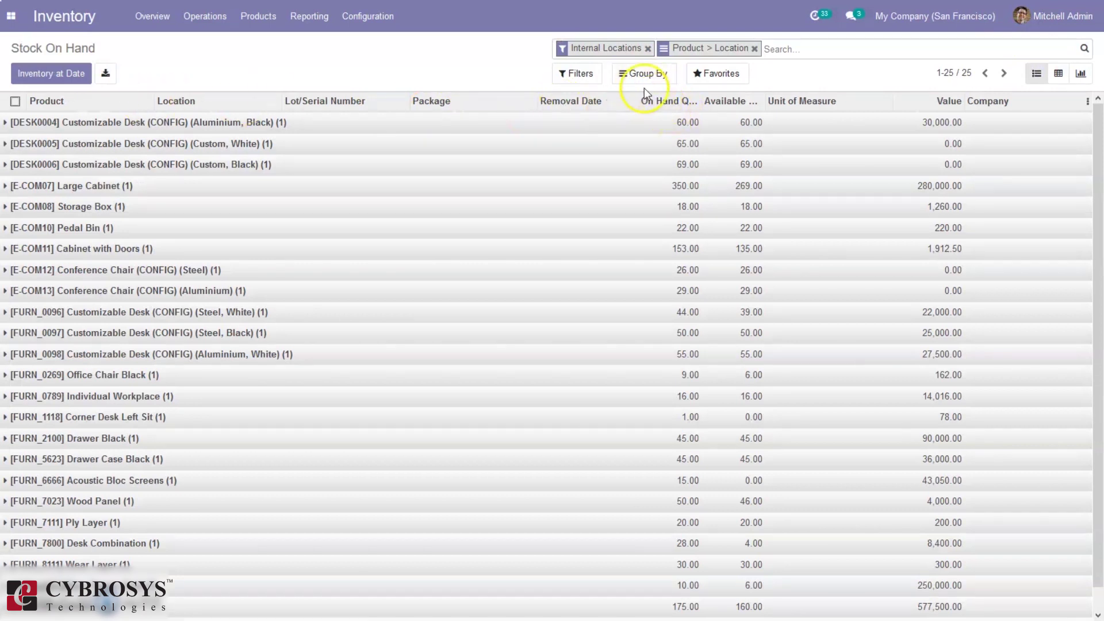
Step: Examine the filter and grouping options of the Stock On Hand list
left_click(592, 74)
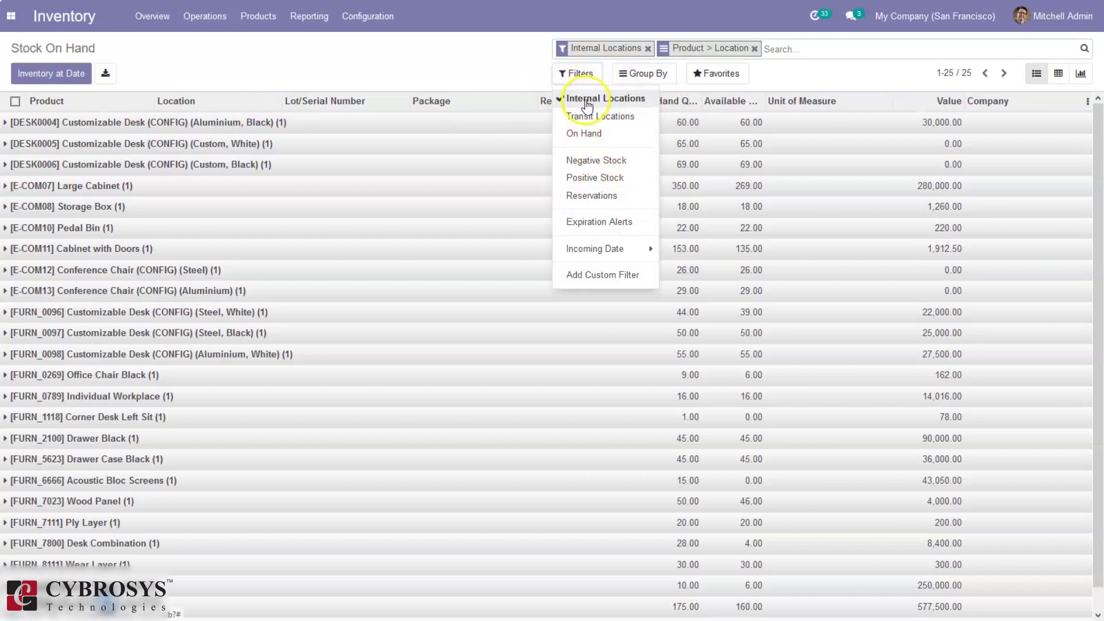
left_click(650, 72)
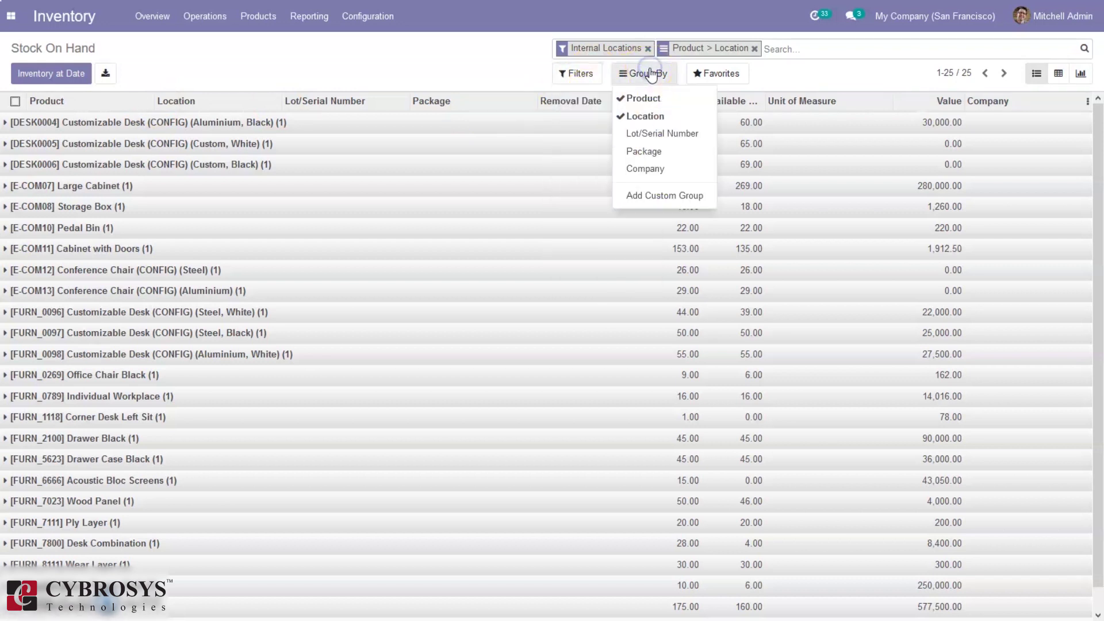
left_click(62, 76)
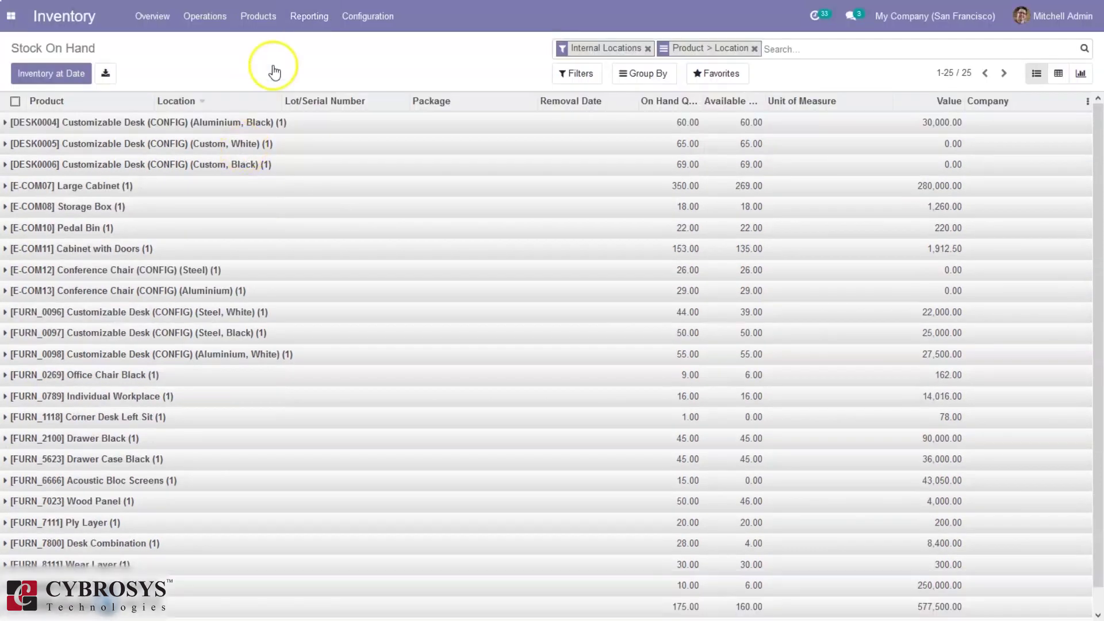
Step: Reopen the Forecasted Inventory report to check its filters, and view the Inventory Valuation report
left_click(316, 20)
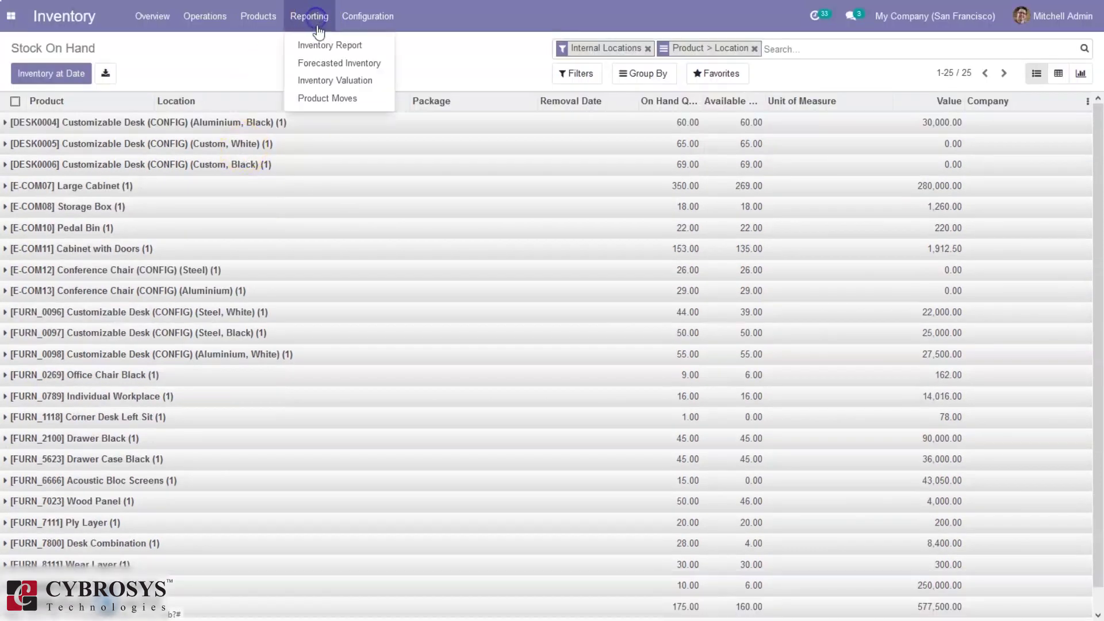
left_click(326, 62)
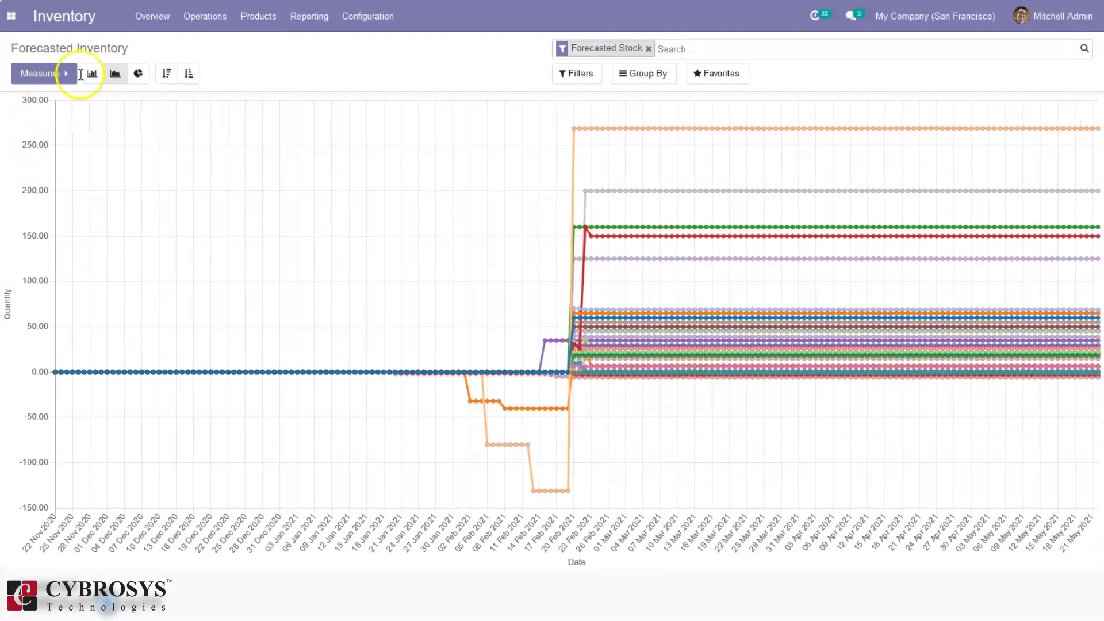
left_click(577, 75)
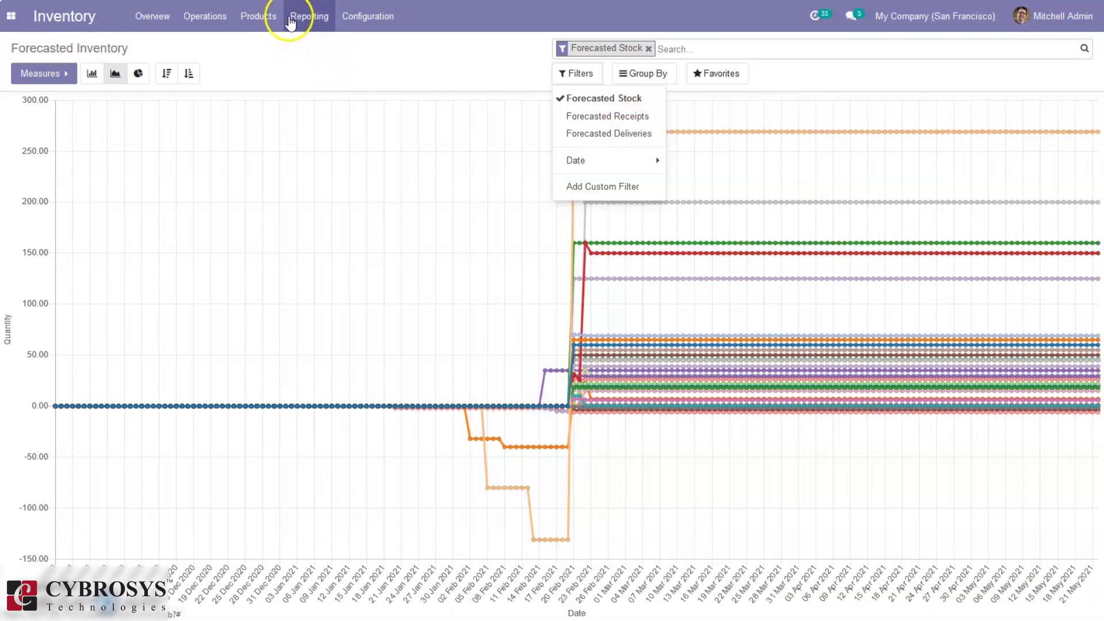
left_click(293, 18)
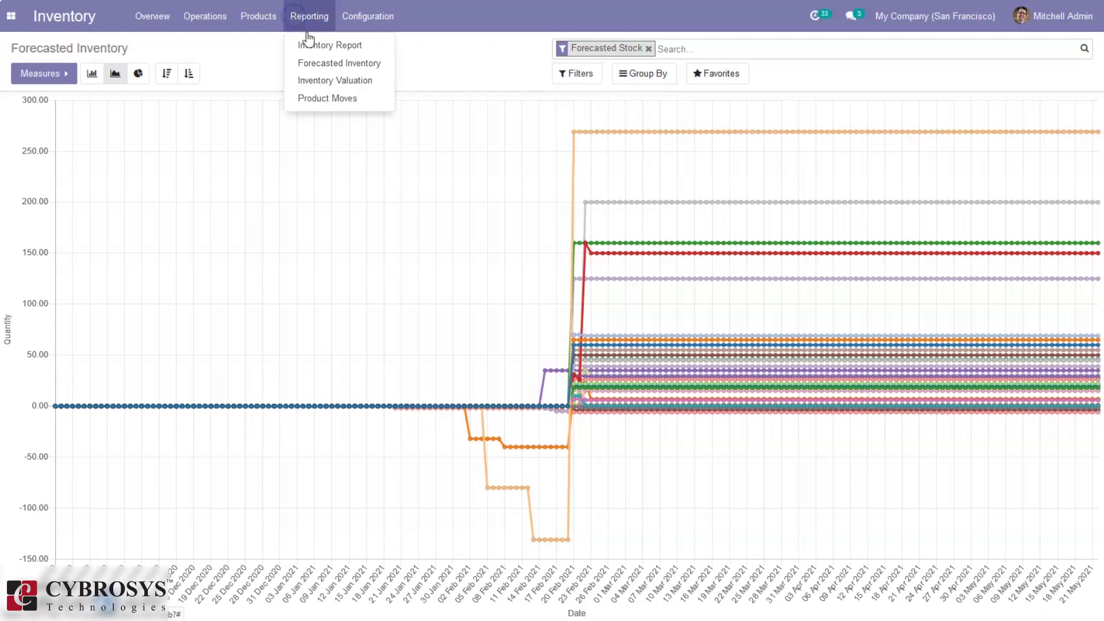
left_click(329, 82)
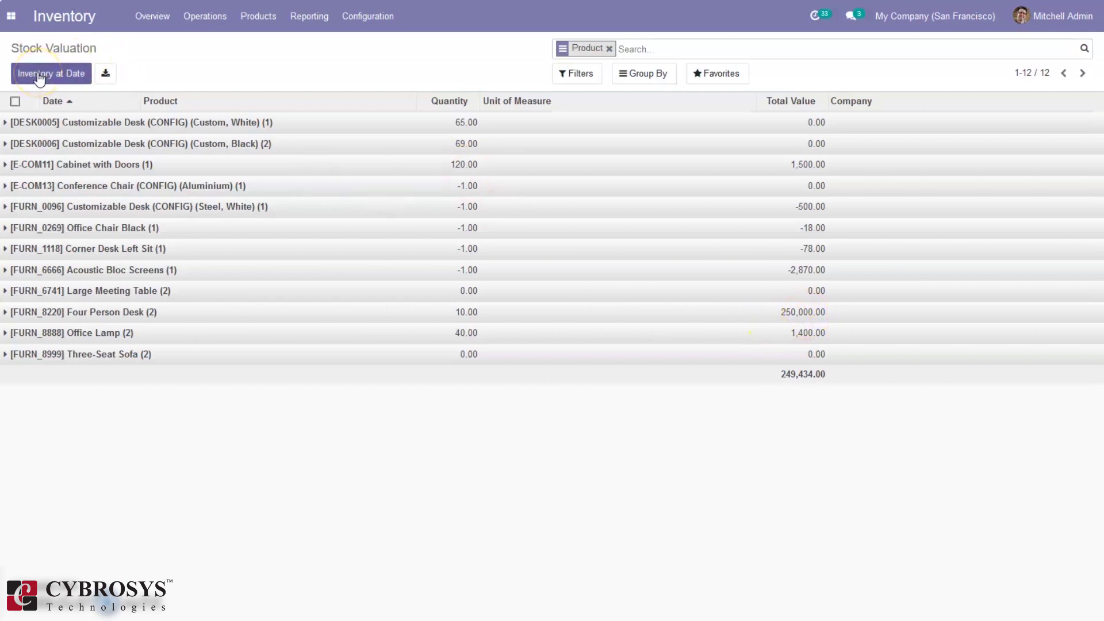
Step: Open the Product Moves report and expand the Customizable Desk (Aluminium, Black) and Large Cabinet groups
left_click(318, 16)
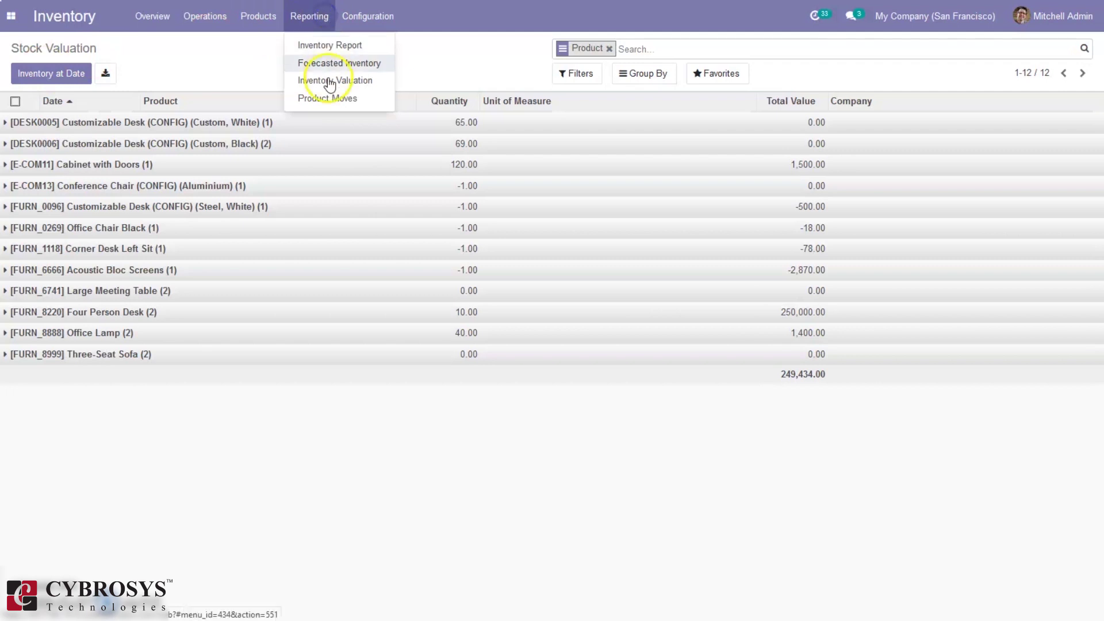
left_click(330, 99)
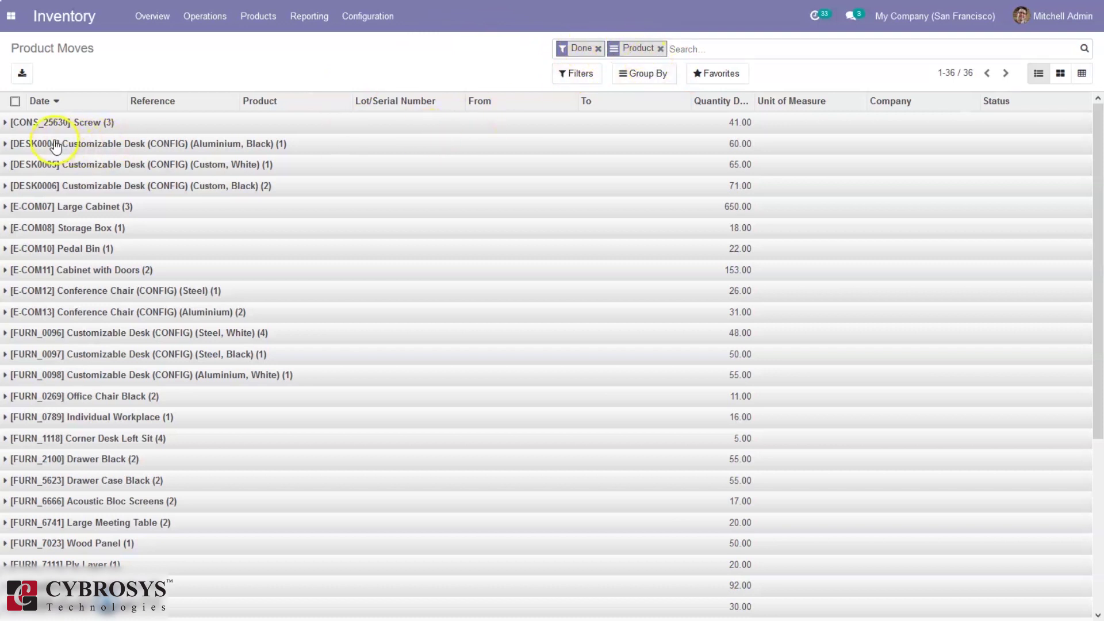
left_click(15, 145)
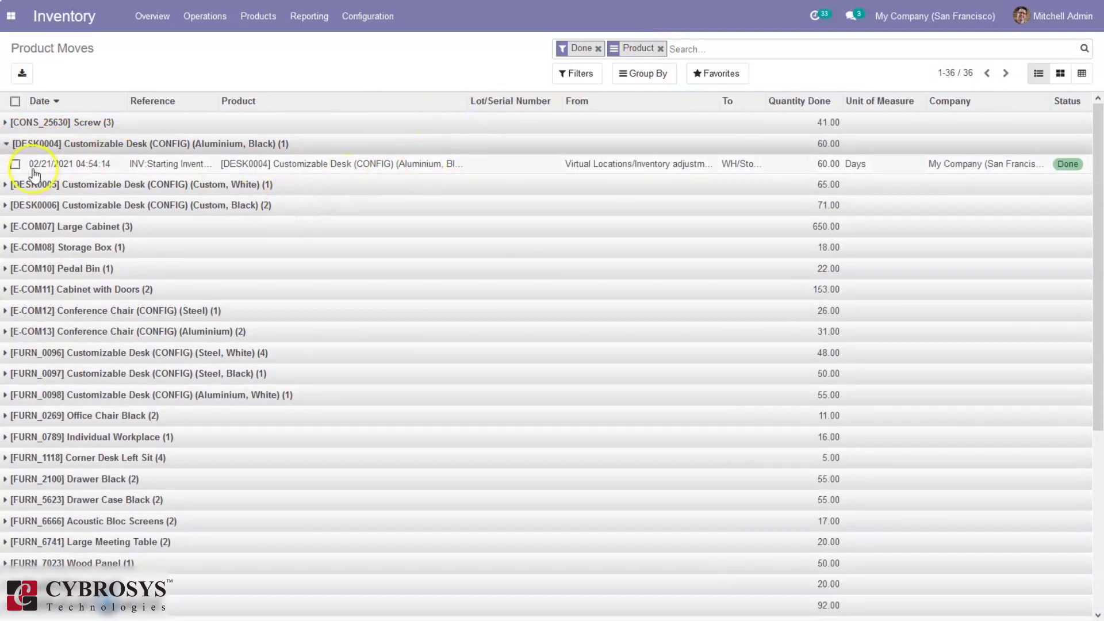
left_click(7, 228)
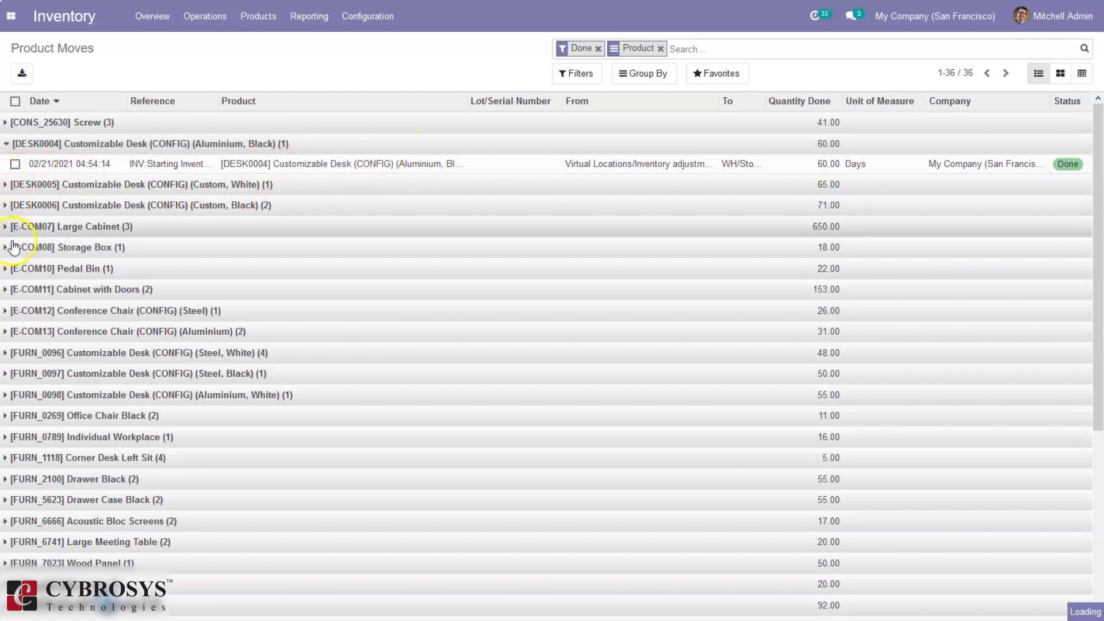